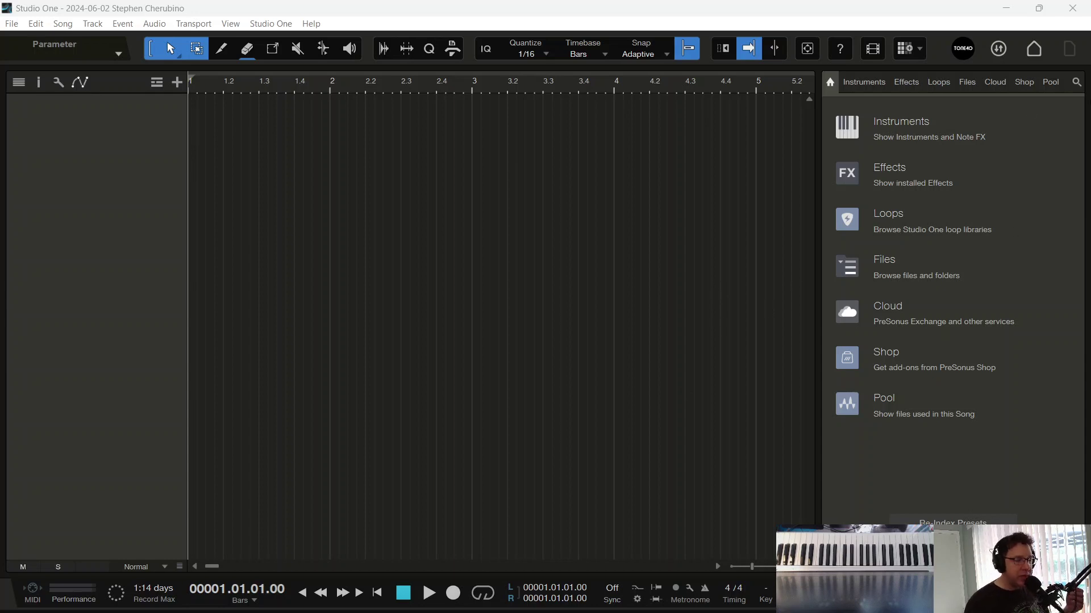
# Step: List the PreSonus instruments in the Browser's Instruments tab, including Mai Tai, Mojito and Presence
pyautogui.click(886, 125)
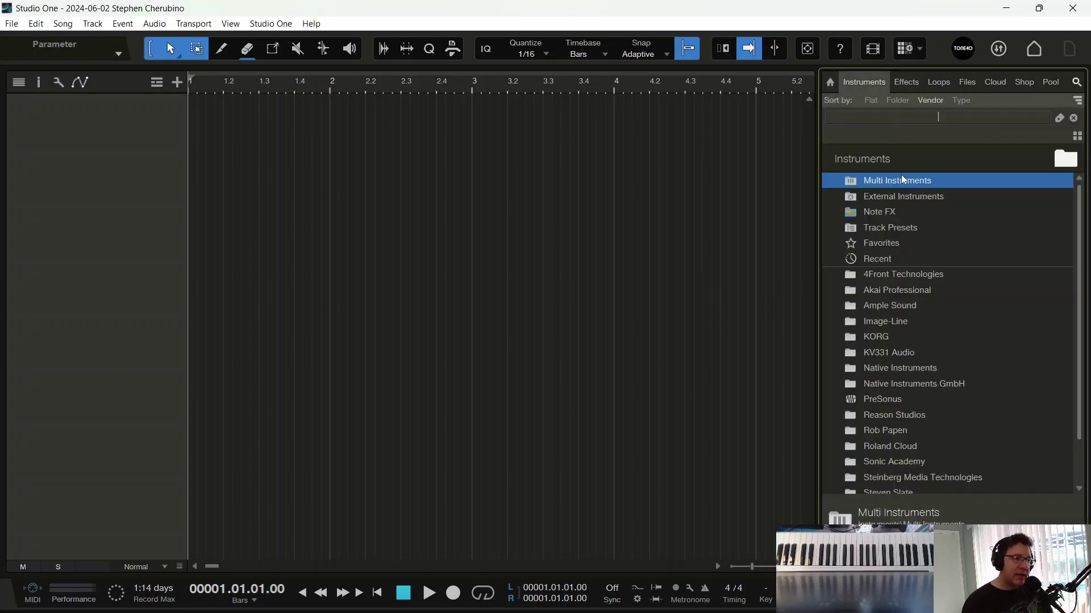
pyautogui.click(858, 400)
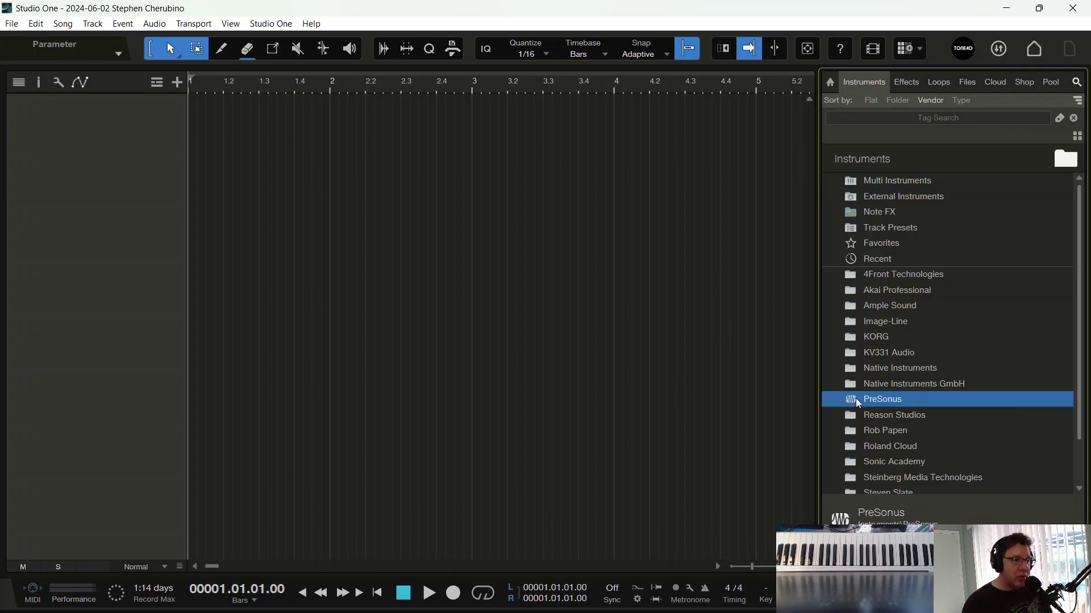
pyautogui.doubleClick(856, 400)
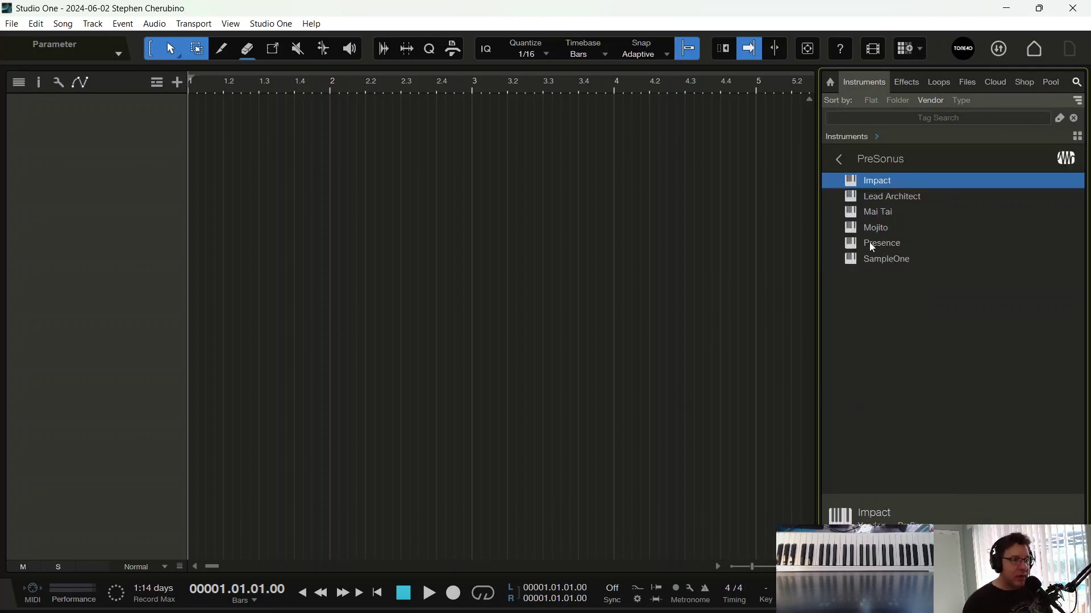
# Step: Add a Mai Tai instrument track and close its synth editor
pyautogui.moveTo(870, 210); pyautogui.dragTo(367, 150)
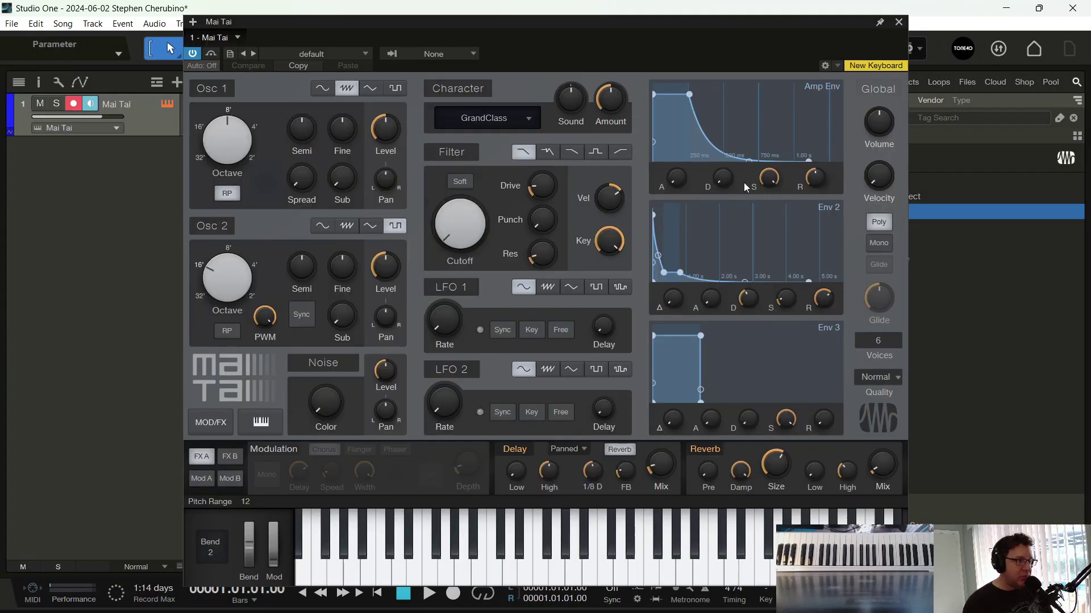
pyautogui.moveTo(474, 28)
pyautogui.mouseDown()
pyautogui.moveTo(473, 14)
pyautogui.moveTo(470, 25)
pyautogui.mouseUp()
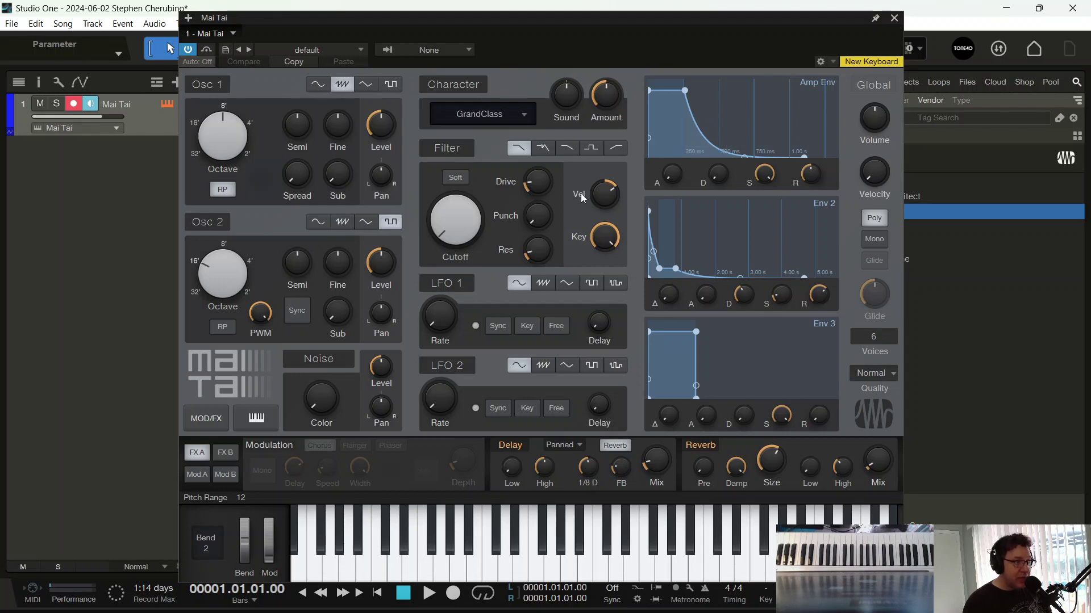
pyautogui.moveTo(645, 21); pyautogui.dragTo(542, 29)
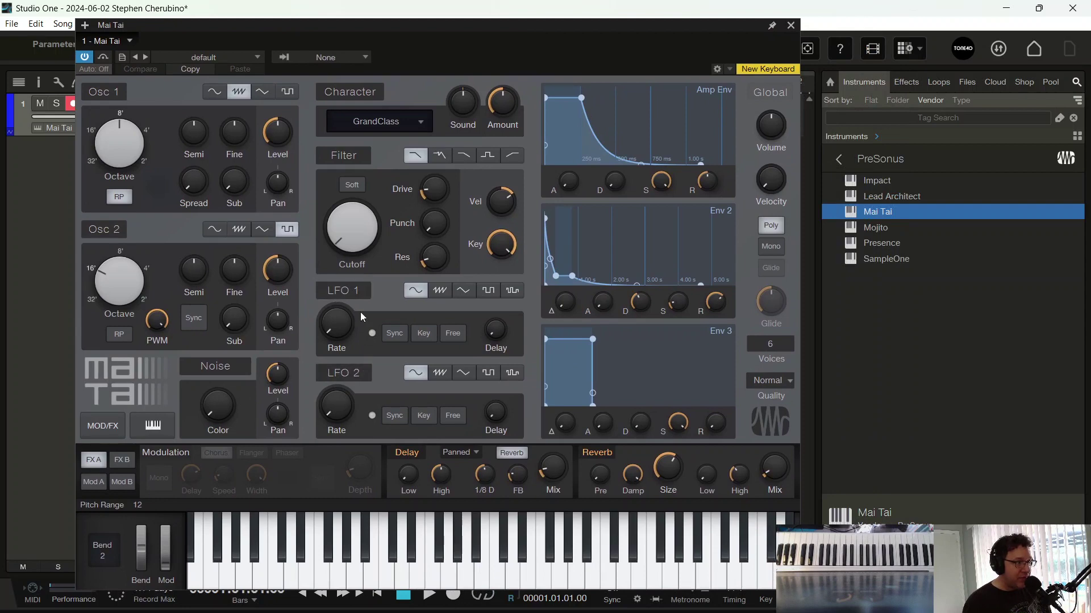
pyautogui.click(790, 25)
# Step: Add Presence and Mojito instrument tracks, closing each synth editor
pyautogui.moveTo(863, 243); pyautogui.dragTo(479, 294)
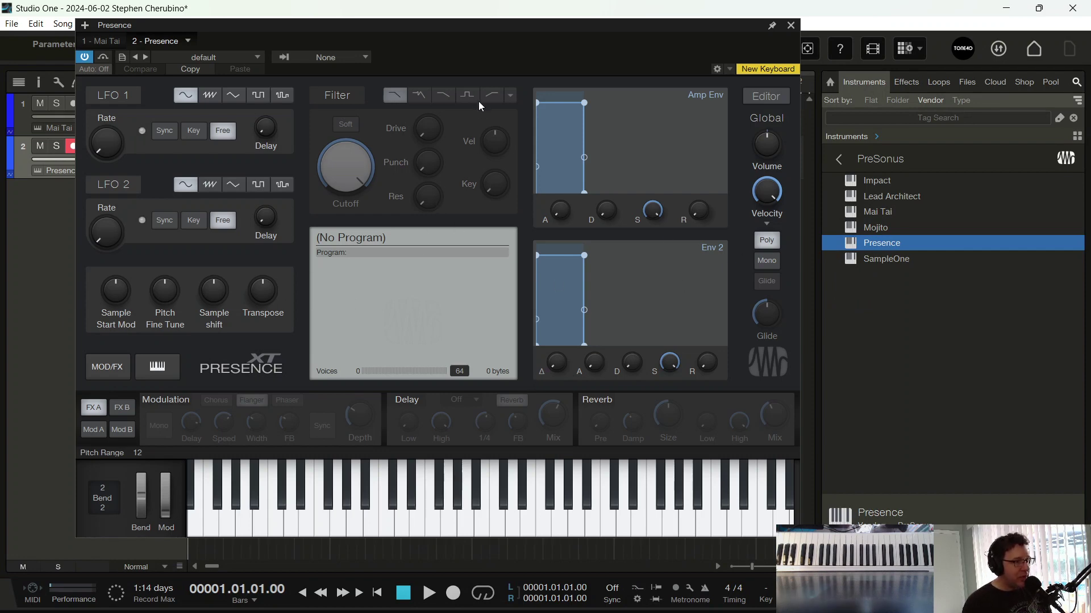
pyautogui.moveTo(431, 38); pyautogui.dragTo(533, 56)
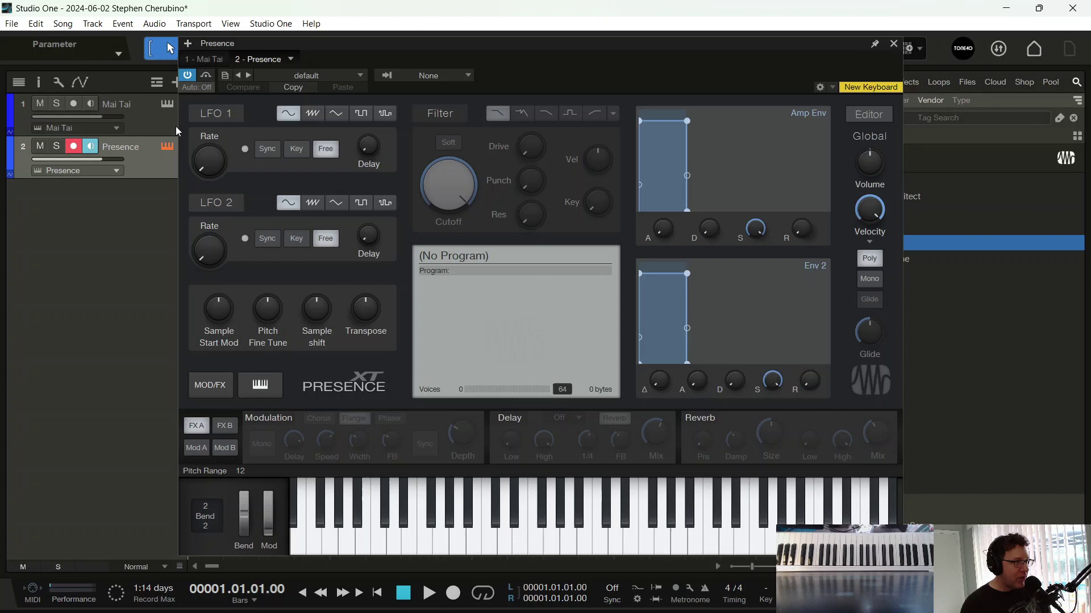
pyautogui.click(894, 44)
pyautogui.moveTo(878, 230); pyautogui.dragTo(383, 427)
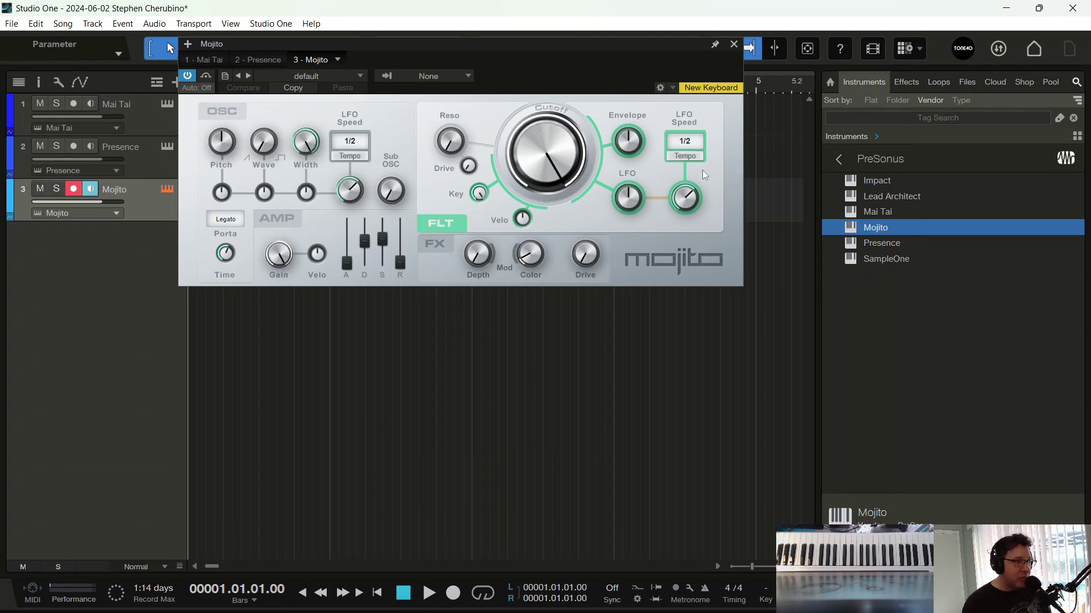
pyautogui.click(733, 45)
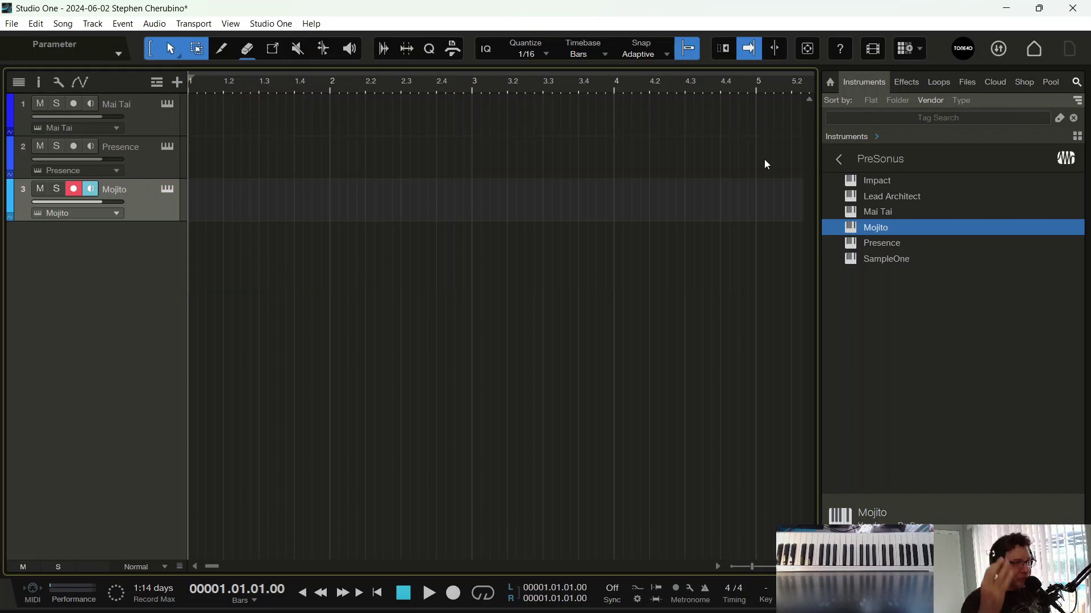
# Step: Search Google in Chrome for 'oscillate' and view its Oxford Languages definition
pyautogui.moveTo(314, 612)
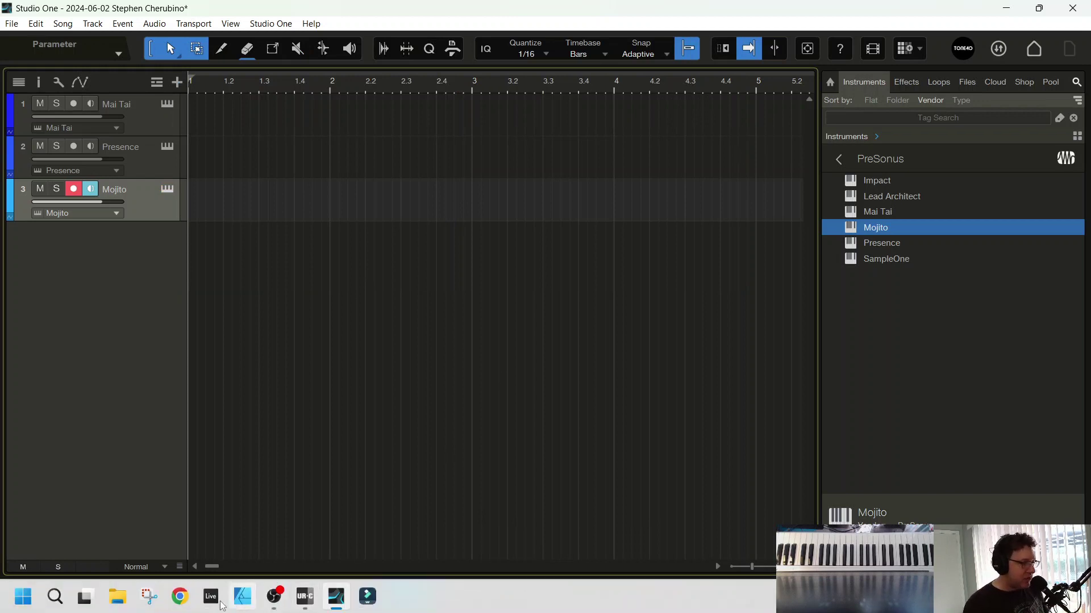
pyautogui.click(179, 596)
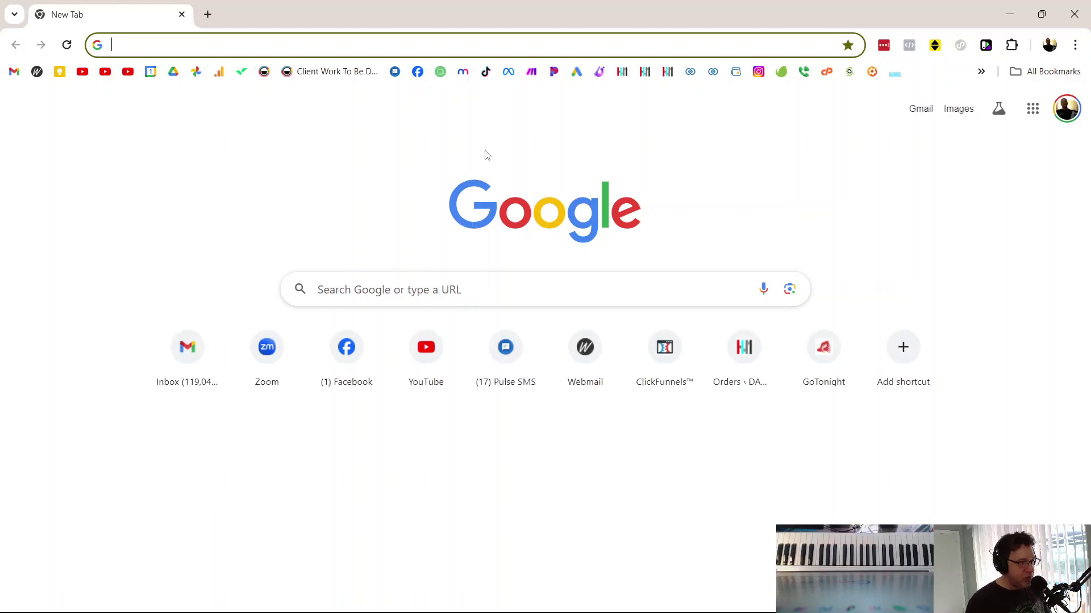
pyautogui.click(201, 43)
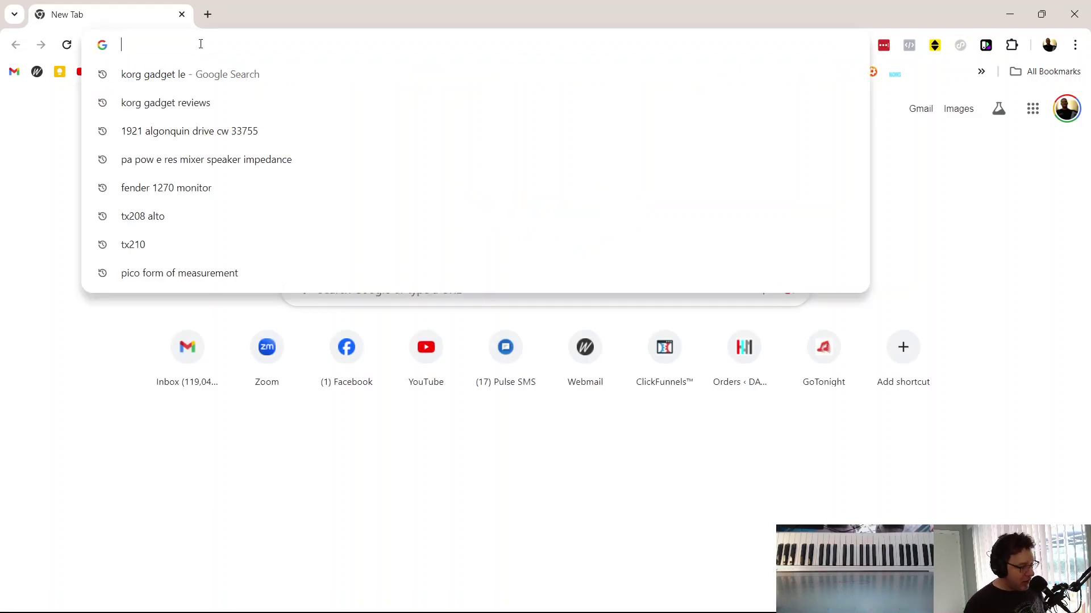
pyautogui.write('OSCILLa')
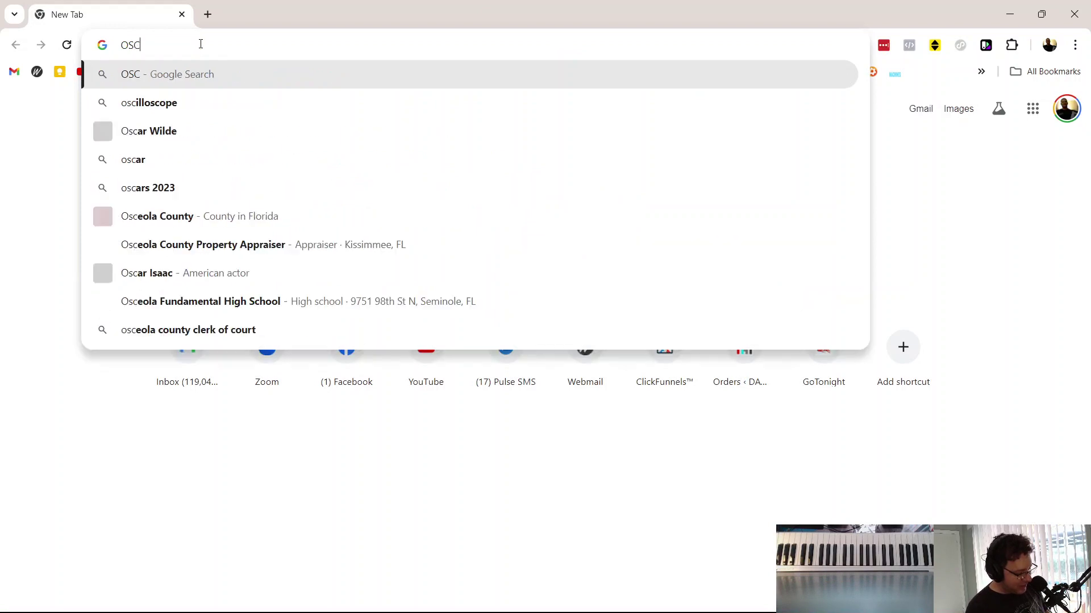
pyautogui.press('BackSpace')
pyautogui.press('BackSpace')
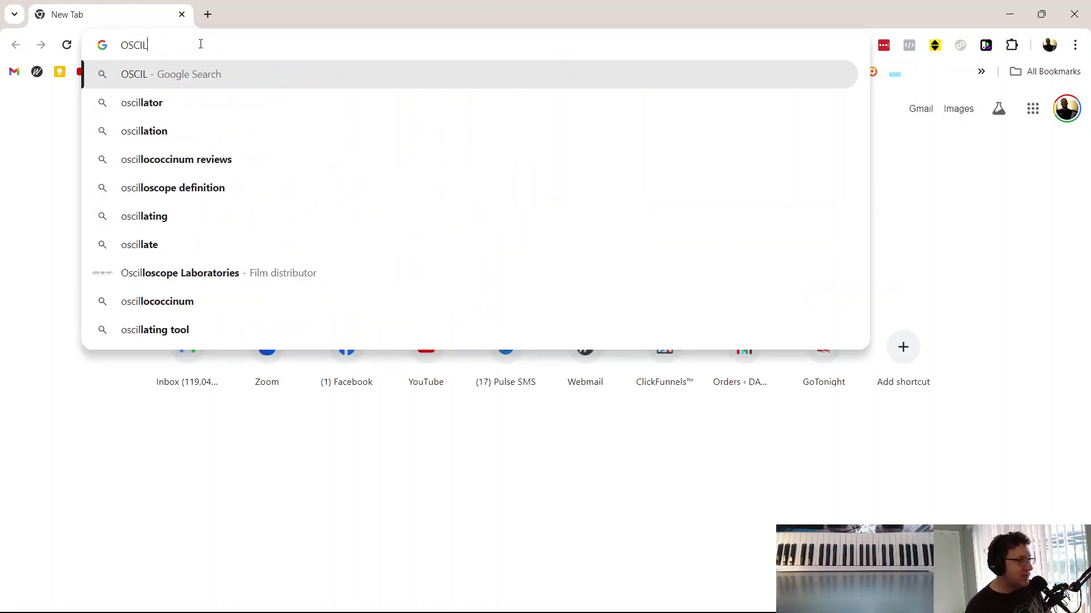
pyautogui.write('late')
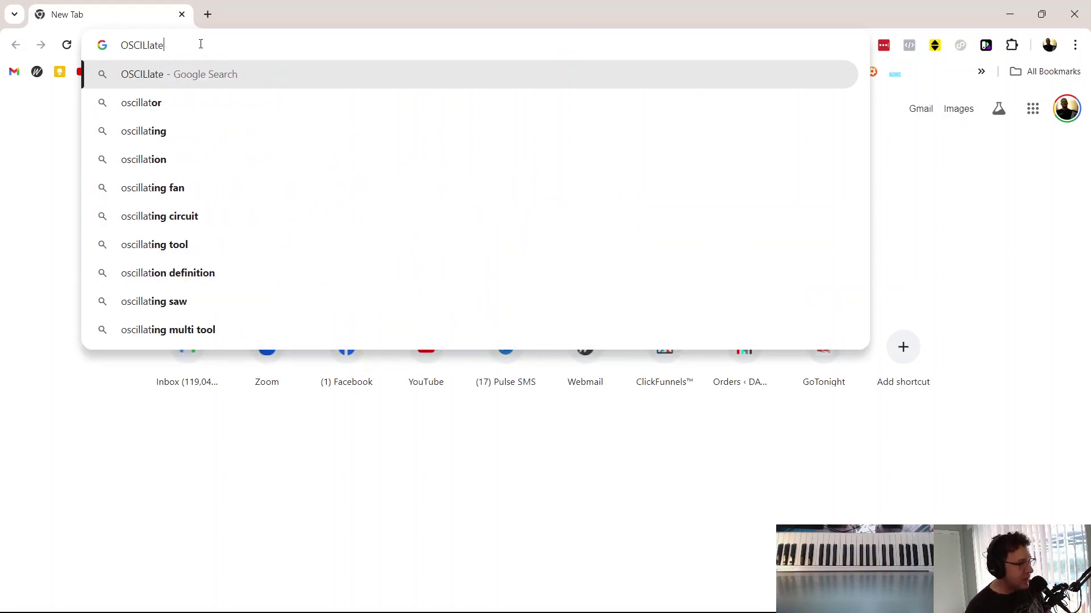
pyautogui.press('Return')
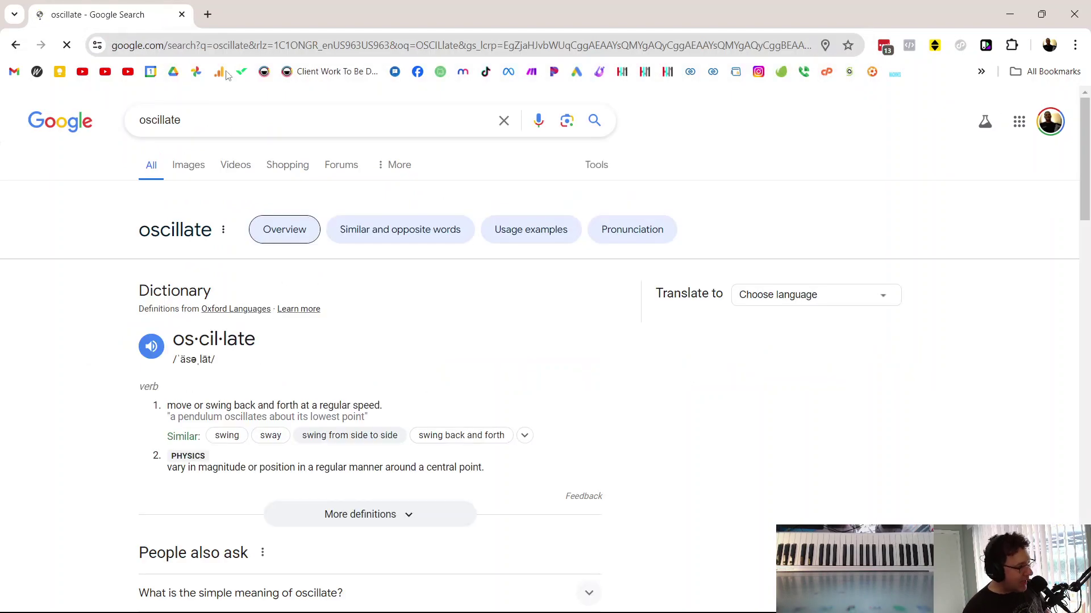
pyautogui.scroll(-1, 341, 367)
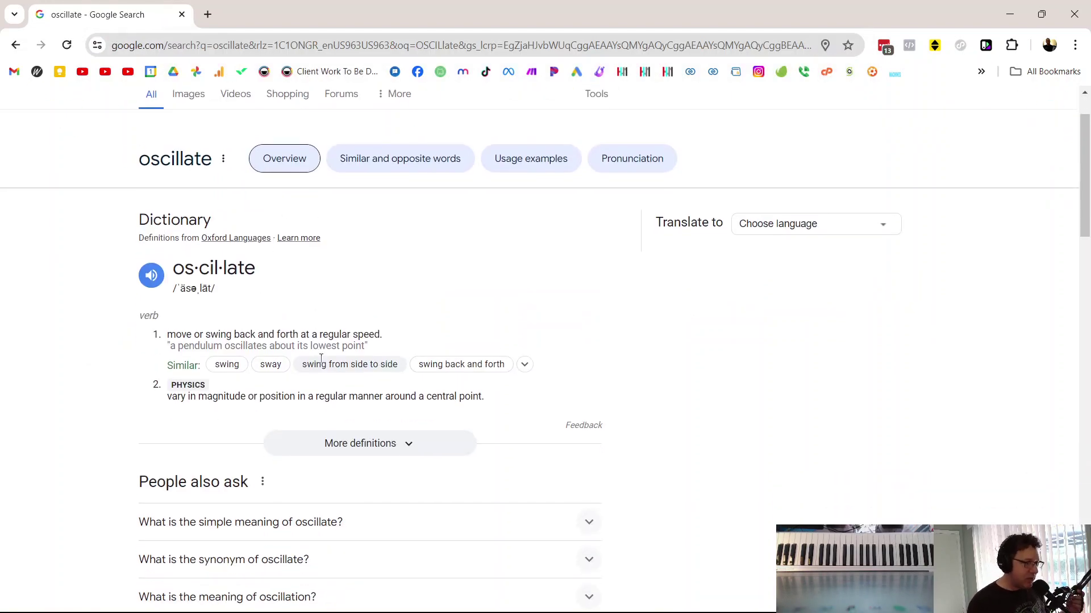
pyautogui.scroll(-1, 432, 357)
pyautogui.scroll(2, 401, 329)
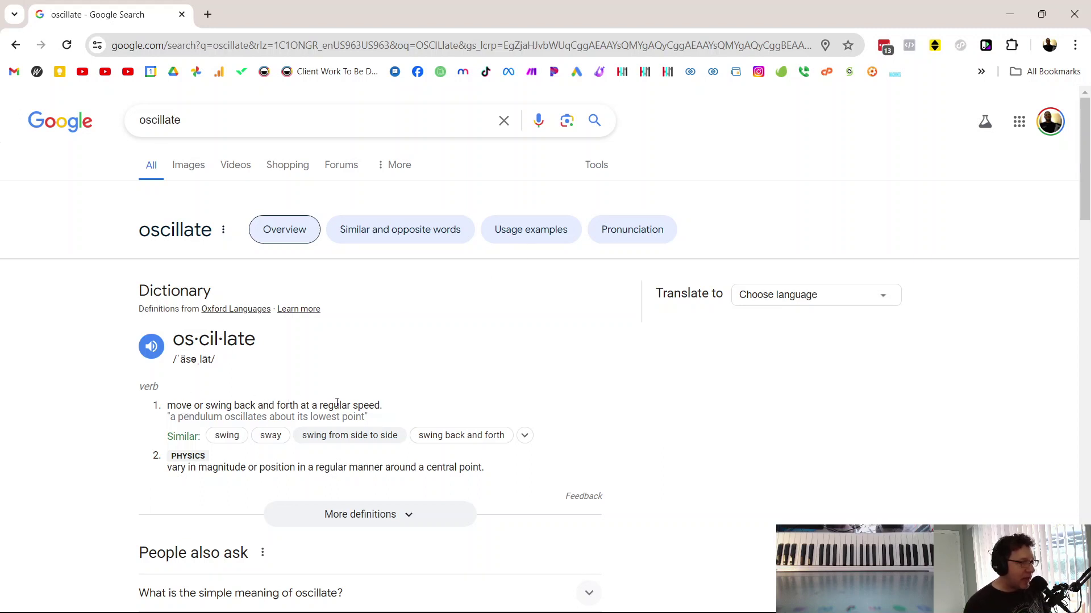
# Step: Browse Google's image results for 'oscillate', scrolling through the sine-wave pictures
pyautogui.click(192, 168)
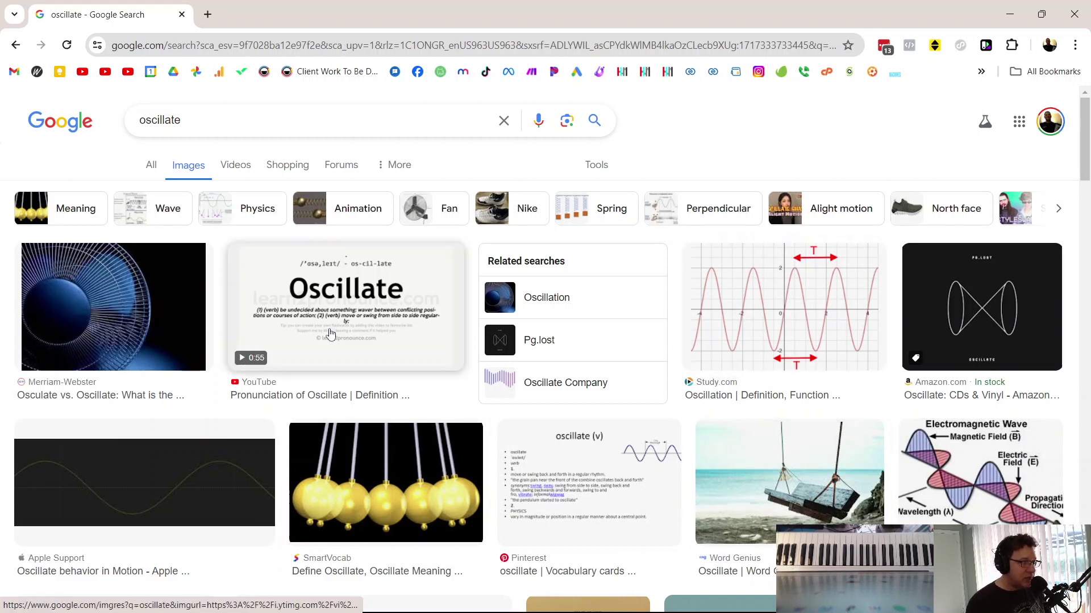
pyautogui.scroll(-1, 436, 292)
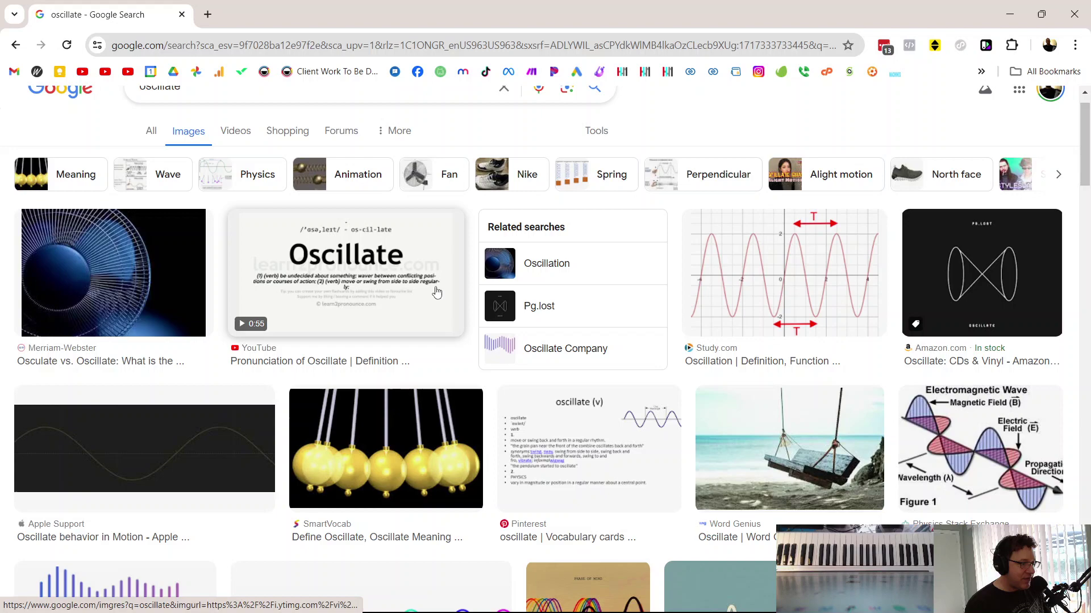
pyautogui.scroll(-8, 437, 292)
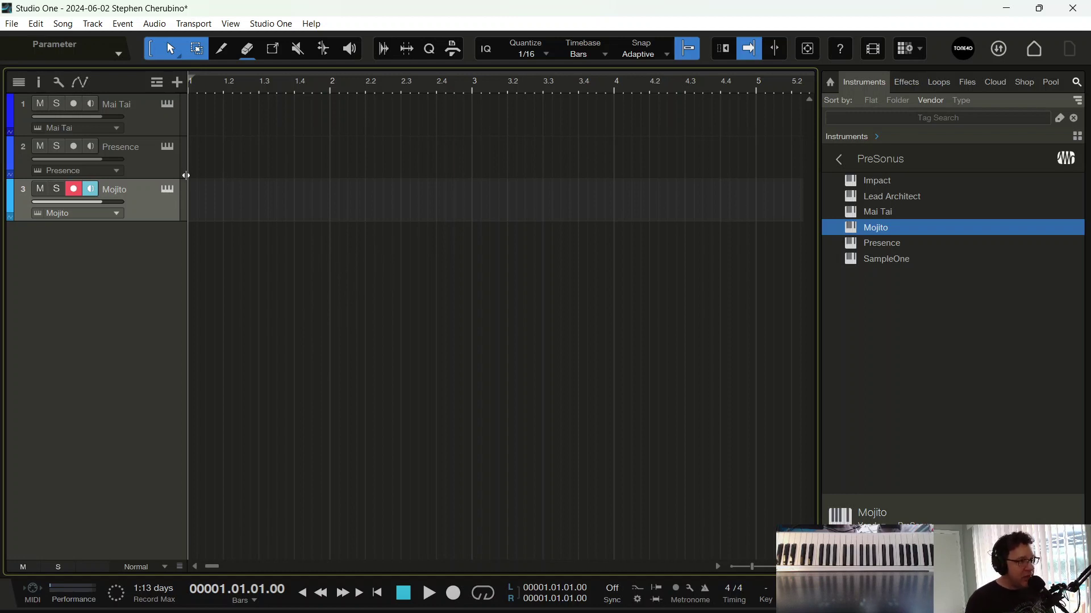
# Step: Create an empty Mai Tai part, open it for note editing, and set the track to -4.2 dB
pyautogui.doubleClick(203, 130)
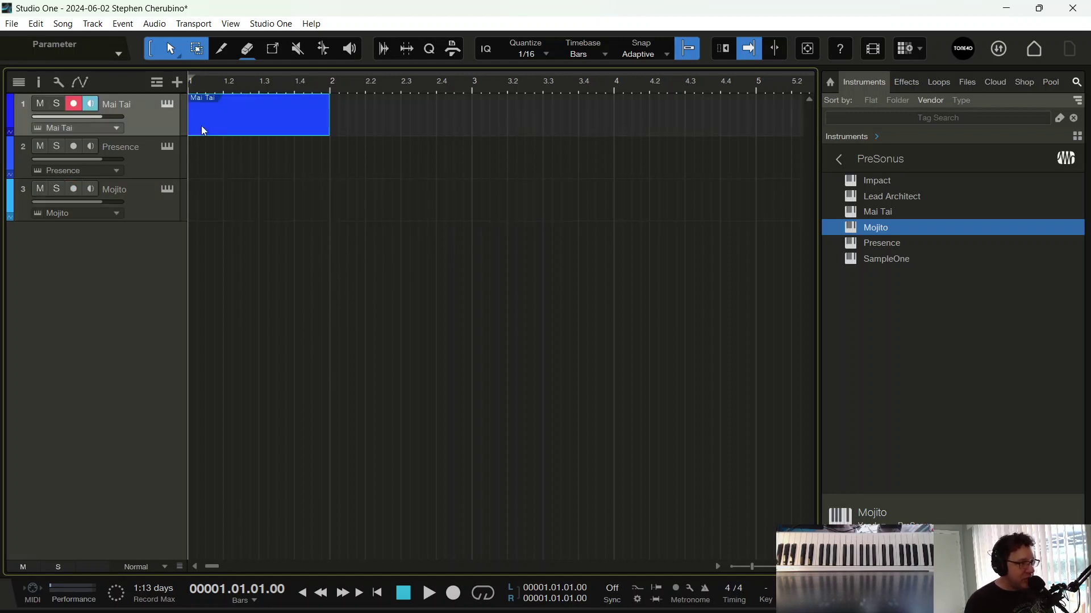
pyautogui.doubleClick(202, 129)
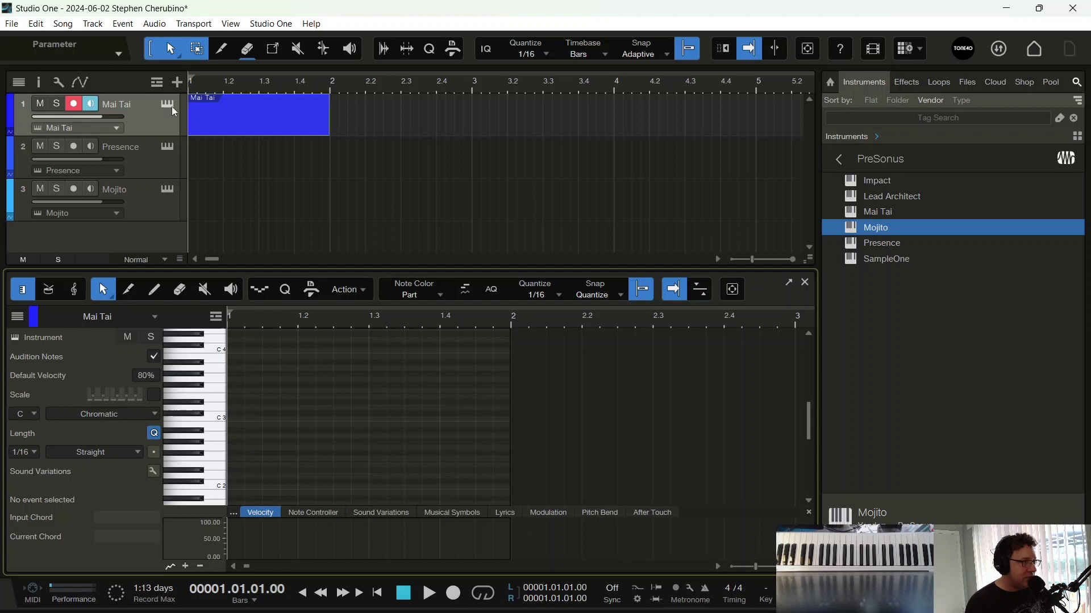
pyautogui.moveTo(108, 120)
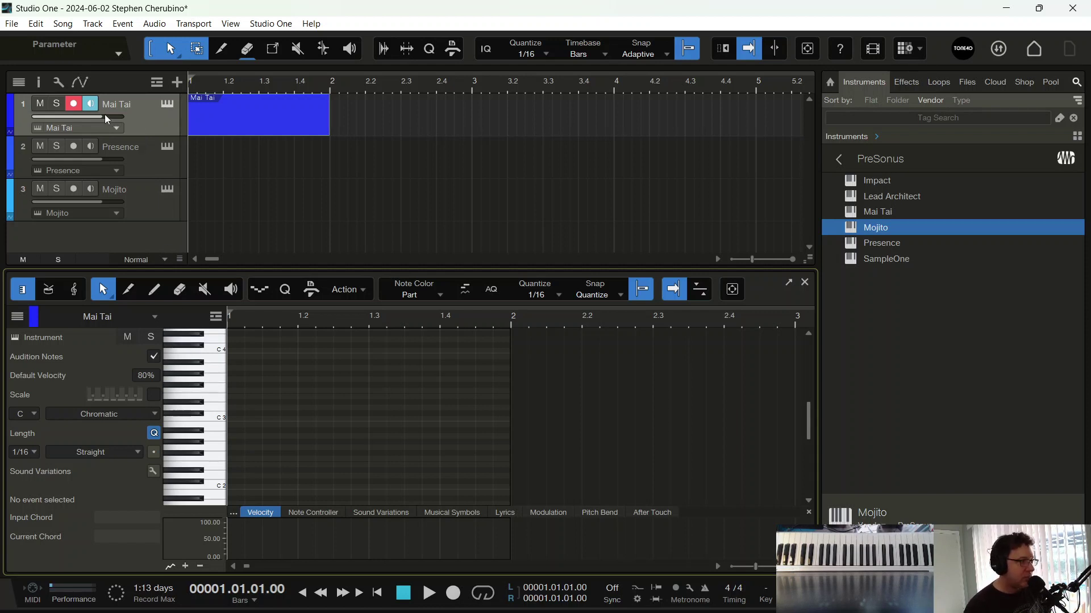
pyautogui.moveTo(107, 120); pyautogui.dragTo(96, 119)
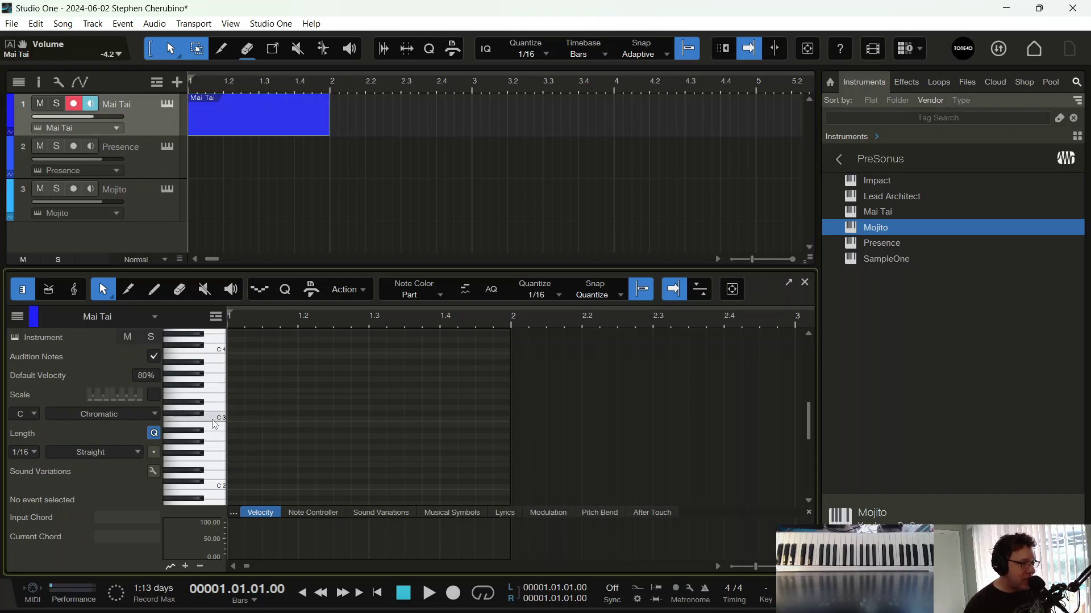
pyautogui.click(162, 112)
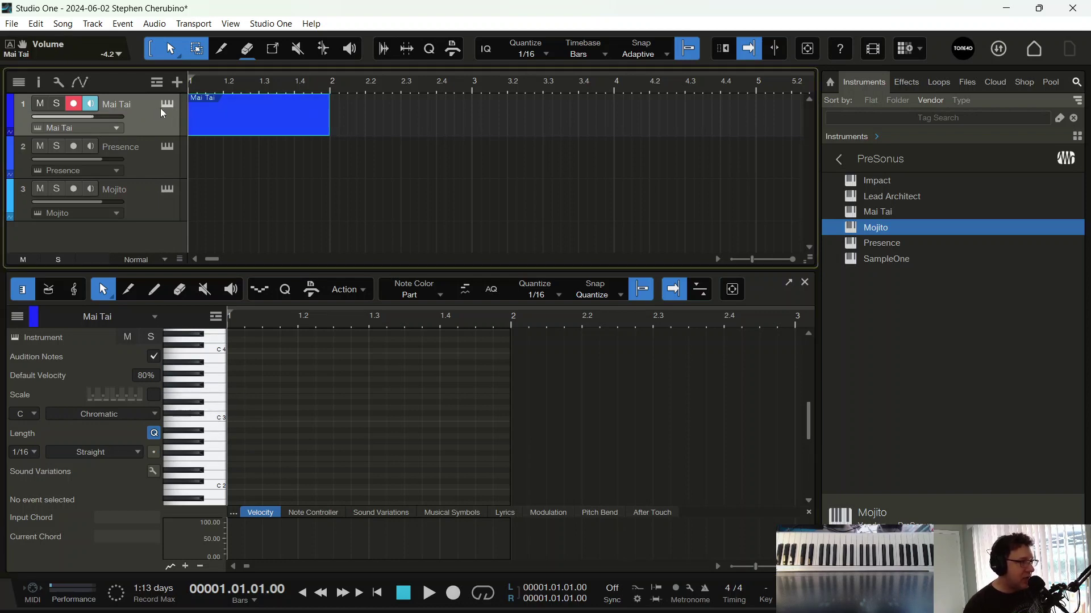
# Step: Load the Mai Tai '+ init' preset and close the synth editor
pyautogui.click(162, 108)
pyautogui.click(207, 58)
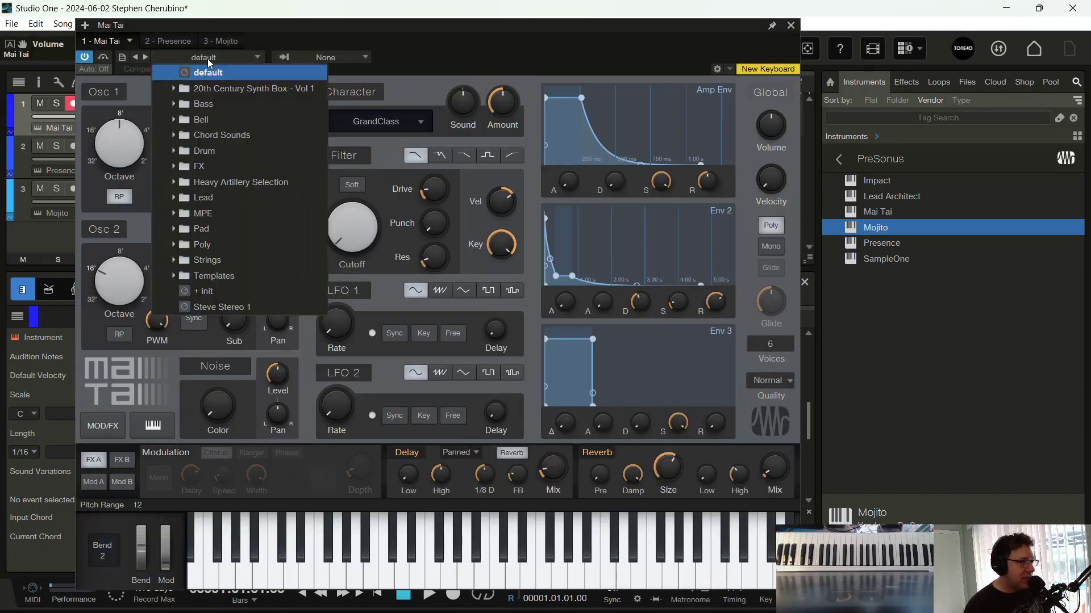
pyautogui.click(207, 293)
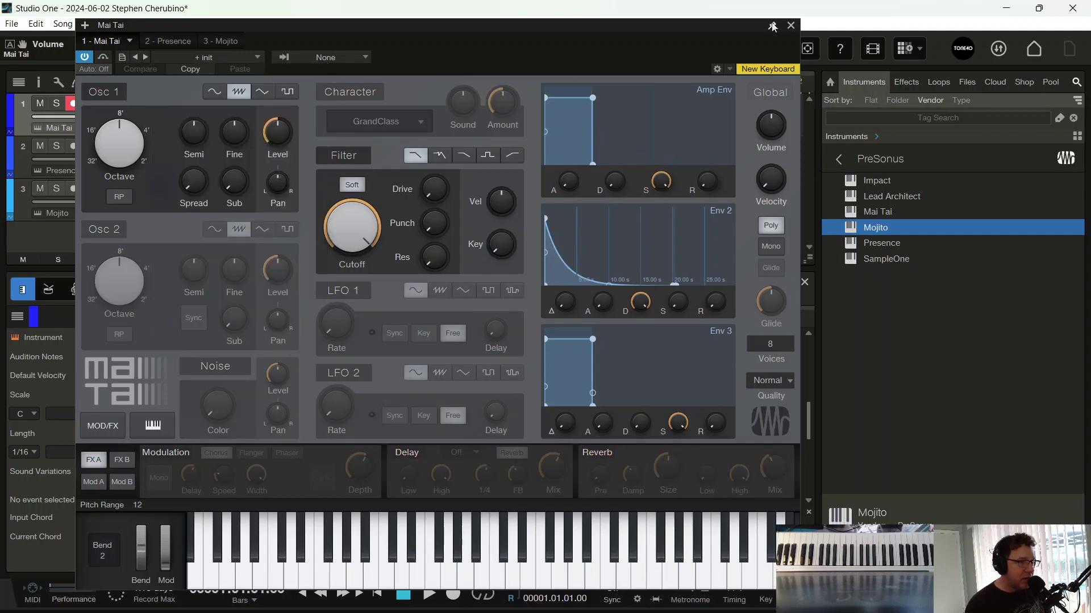
pyautogui.click(790, 26)
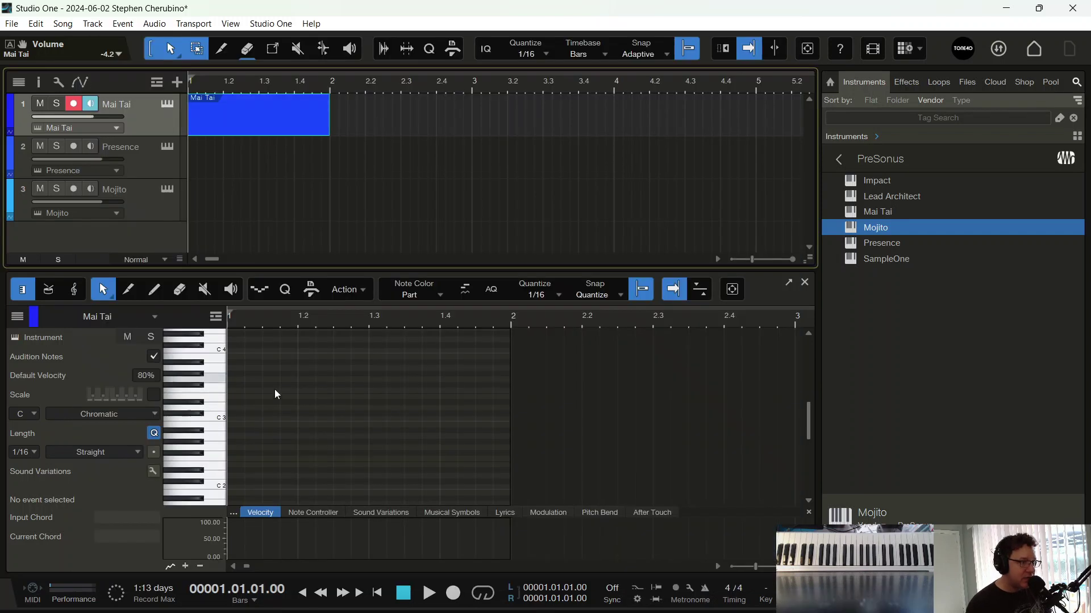
# Step: Draw a C3 note at bar 1 and stretch it to a full bar
pyautogui.click(216, 424)
pyautogui.doubleClick(236, 420)
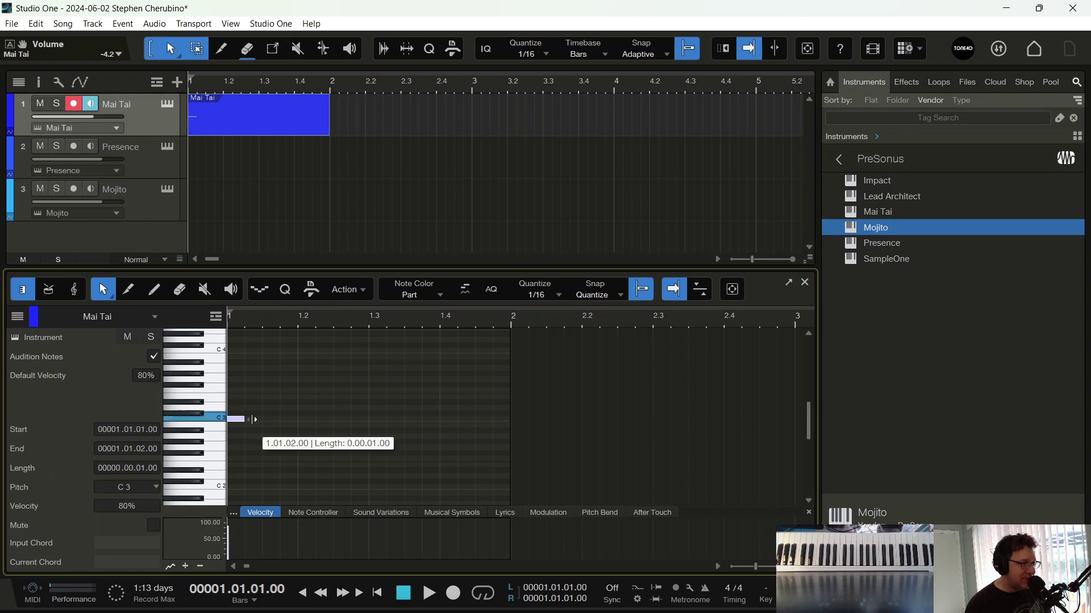
pyautogui.moveTo(253, 419); pyautogui.dragTo(510, 419)
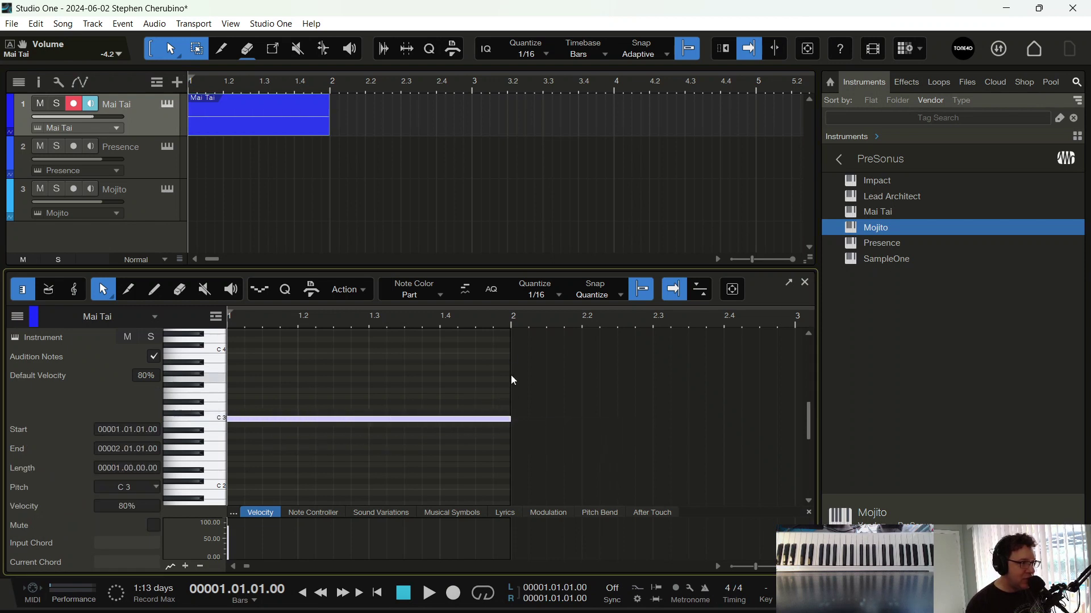
# Step: Loop the Mai Tai part, play it, then stop playback
pyautogui.click(317, 135)
pyautogui.press('p')
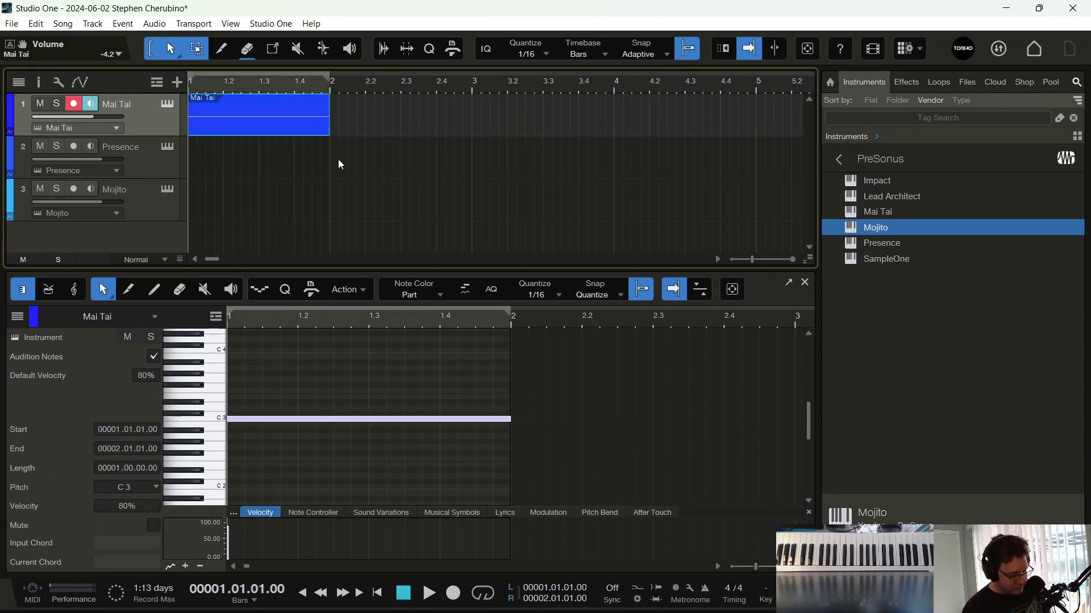
pyautogui.press('/')
pyautogui.press('space')
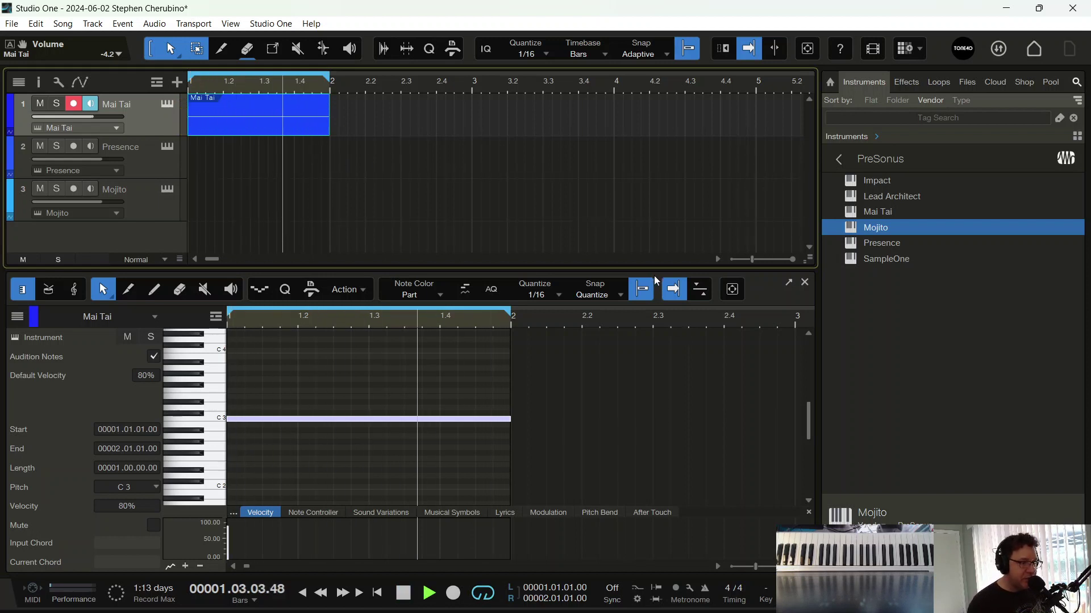
pyautogui.press('space')
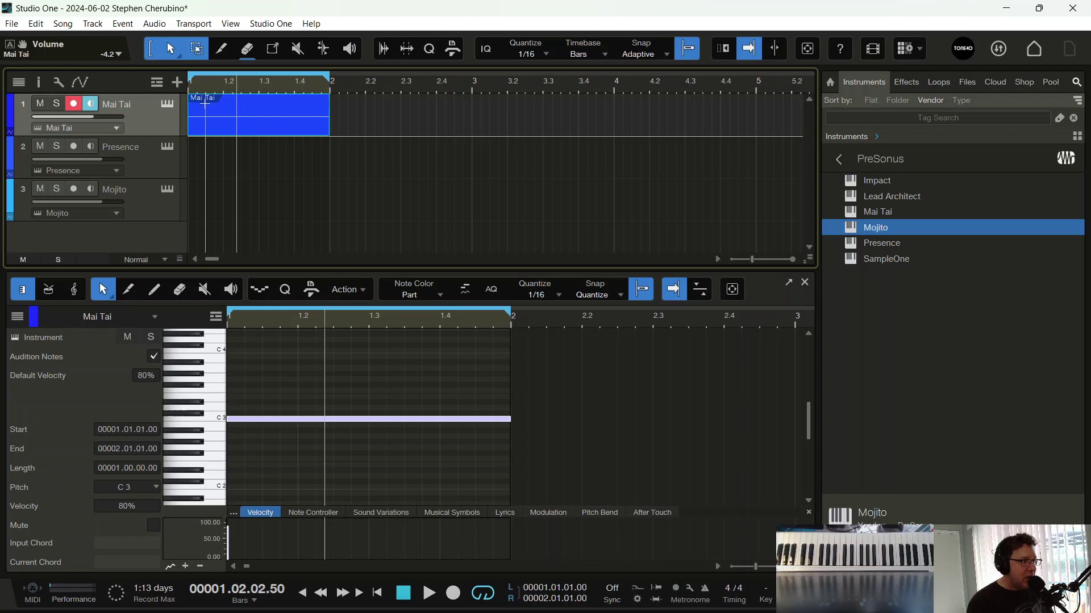
# Step: Open the Mai Tai synth editor from track 1's instrument icon
pyautogui.click(167, 105)
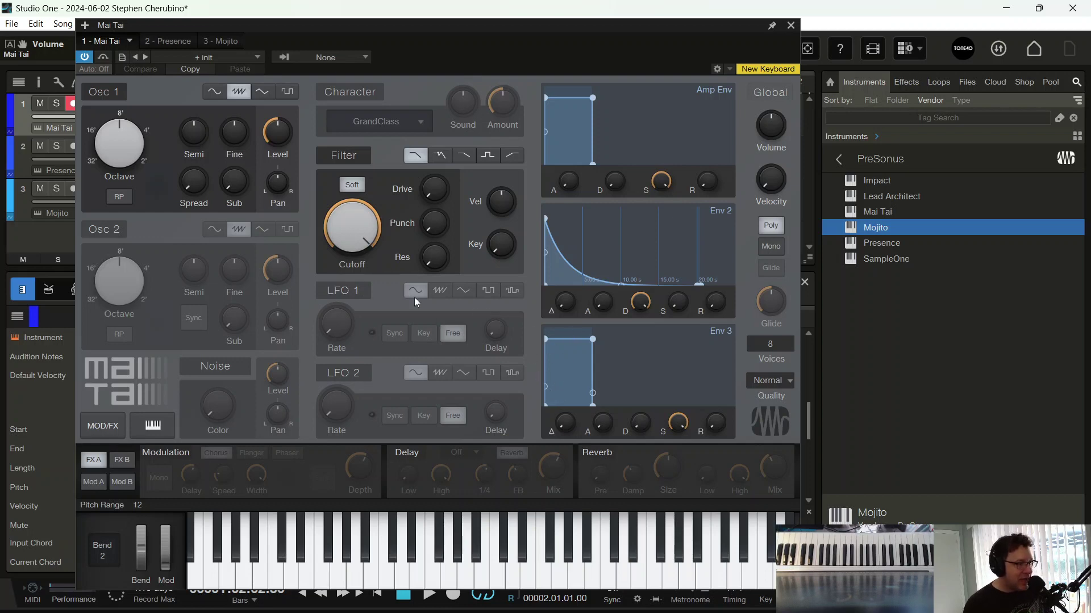
# Step: Enable LFO 1 with a sine shape, tempo sync on, at a 1/2 rate
pyautogui.click(352, 291)
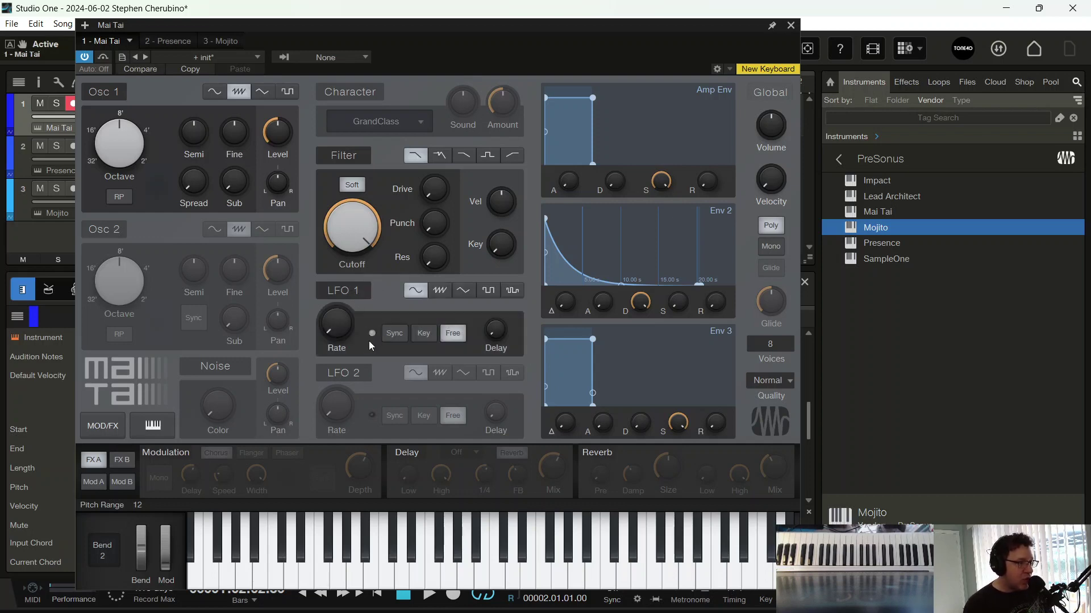
pyautogui.click(392, 334)
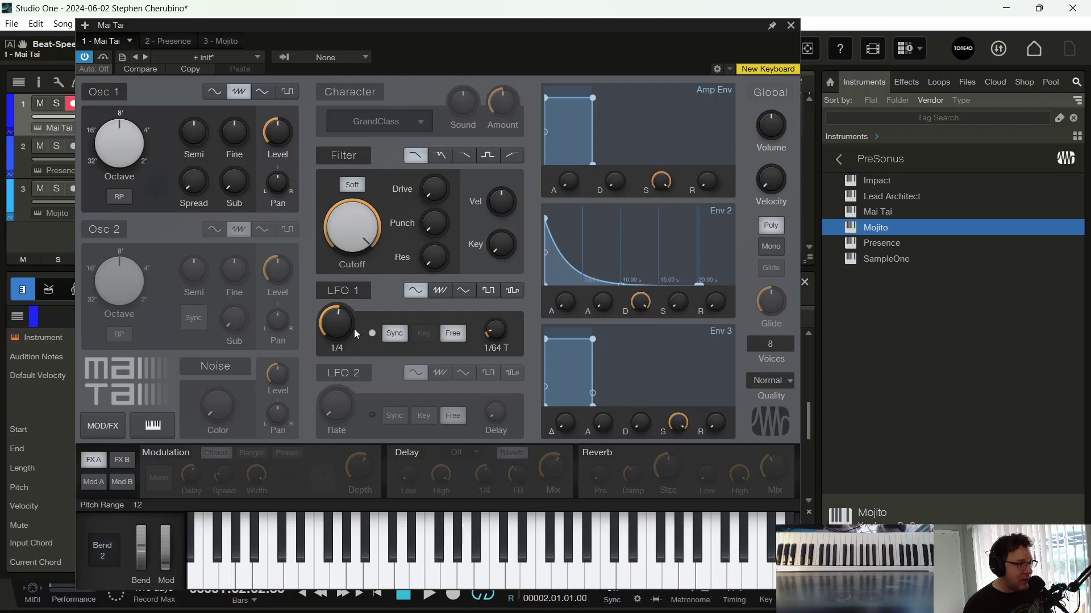
pyautogui.moveTo(338, 324)
pyautogui.mouseDown()
pyautogui.moveTo(338, 352)
pyautogui.moveTo(339, 289)
pyautogui.moveTo(336, 323)
pyautogui.mouseUp()
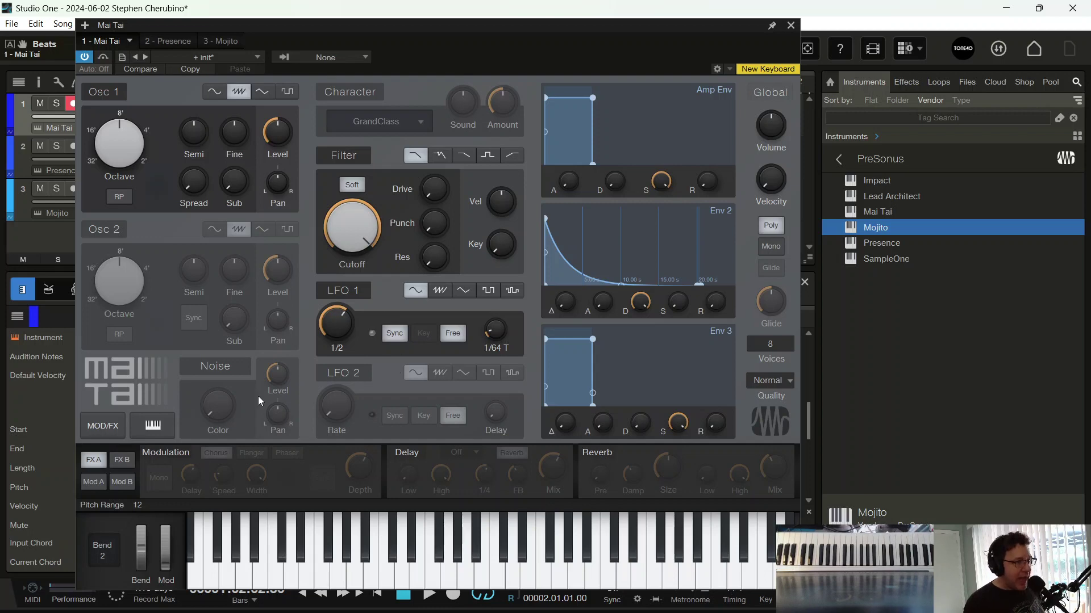
# Step: On the Mod A page, set slot 2 source to LFO 1 and target to Filter - Cutoff
pyautogui.click(93, 482)
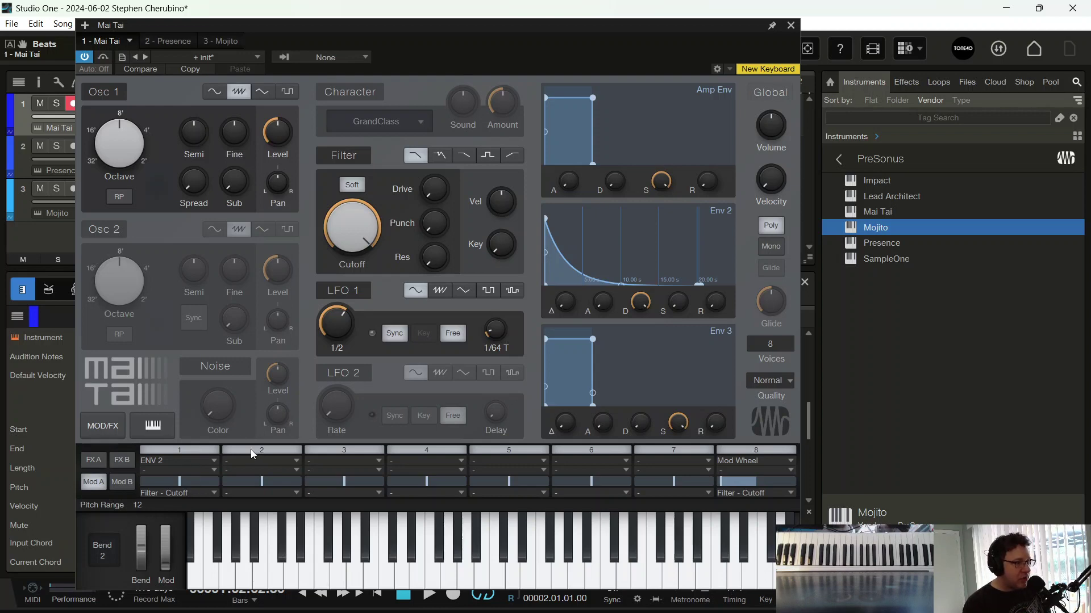
pyautogui.click(295, 461)
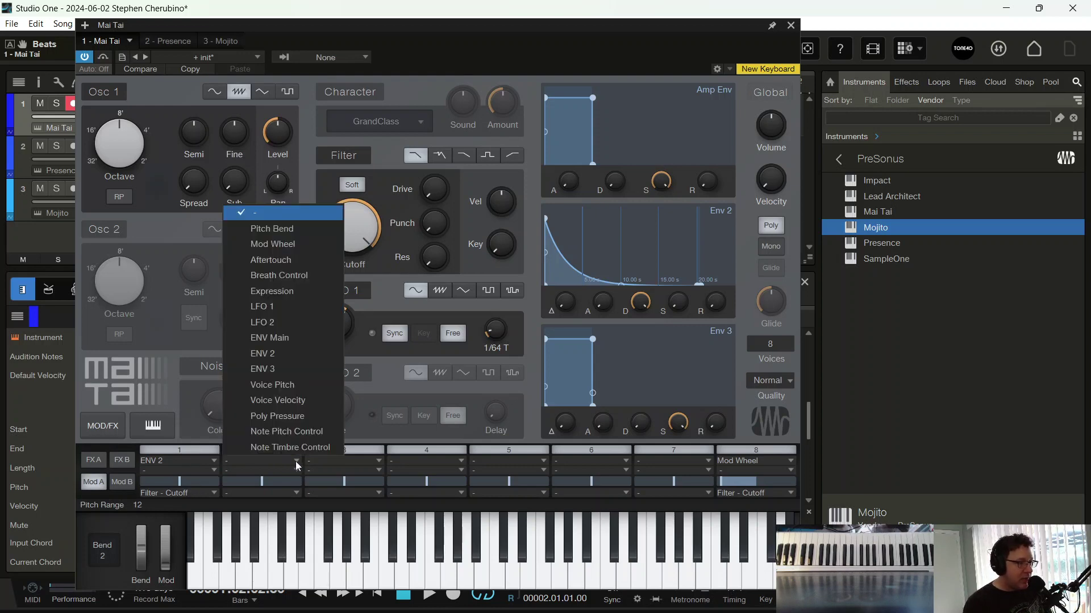
pyautogui.click(267, 307)
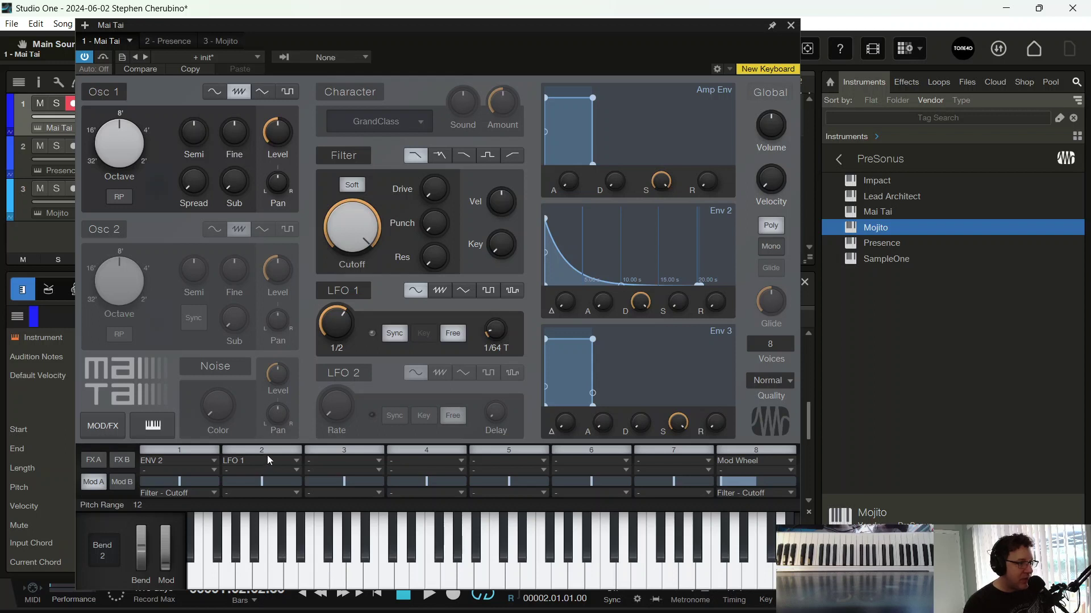
pyautogui.click(294, 493)
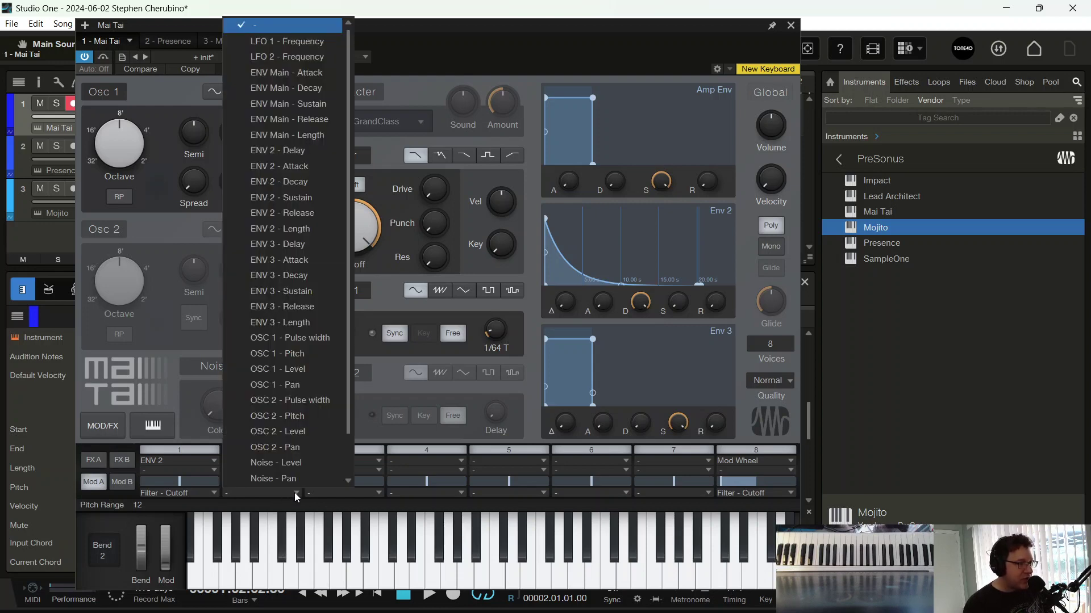
pyautogui.scroll(-3, 295, 380)
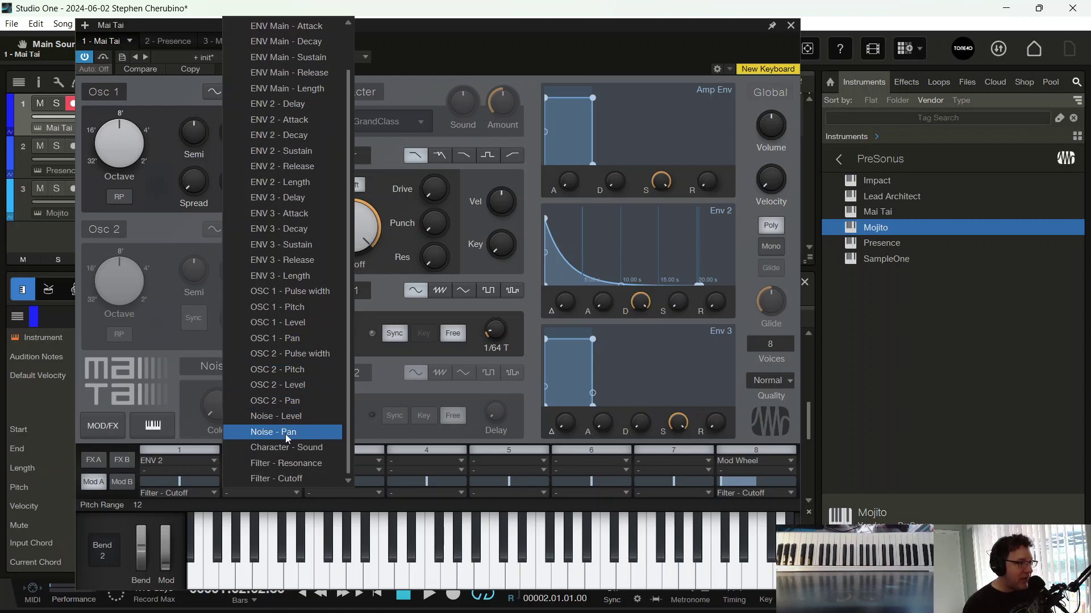
pyautogui.scroll(2, 302, 351)
pyautogui.scroll(-2, 276, 394)
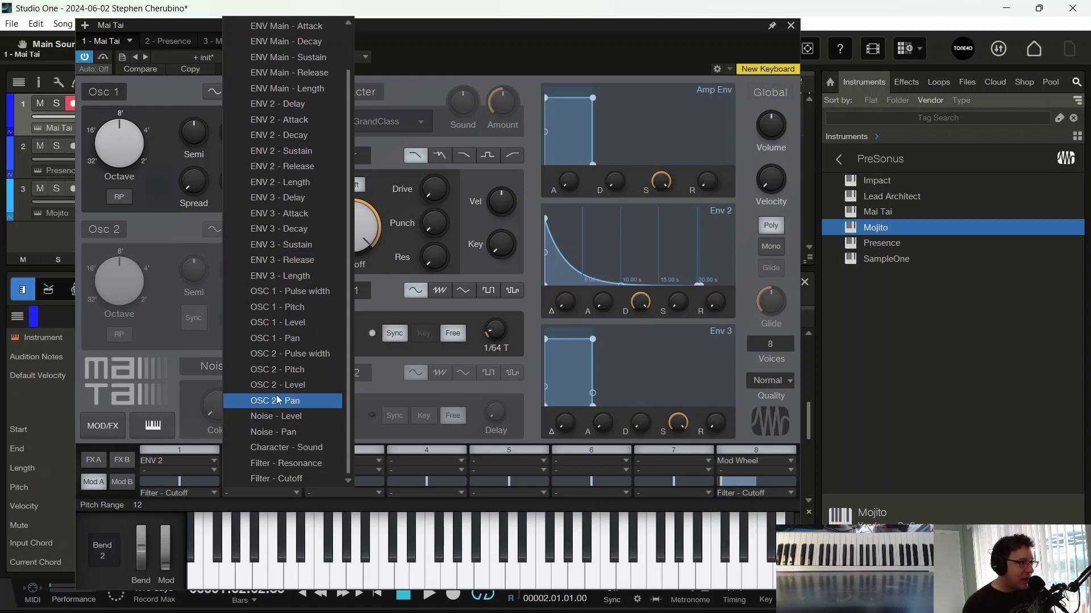
pyautogui.click(271, 475)
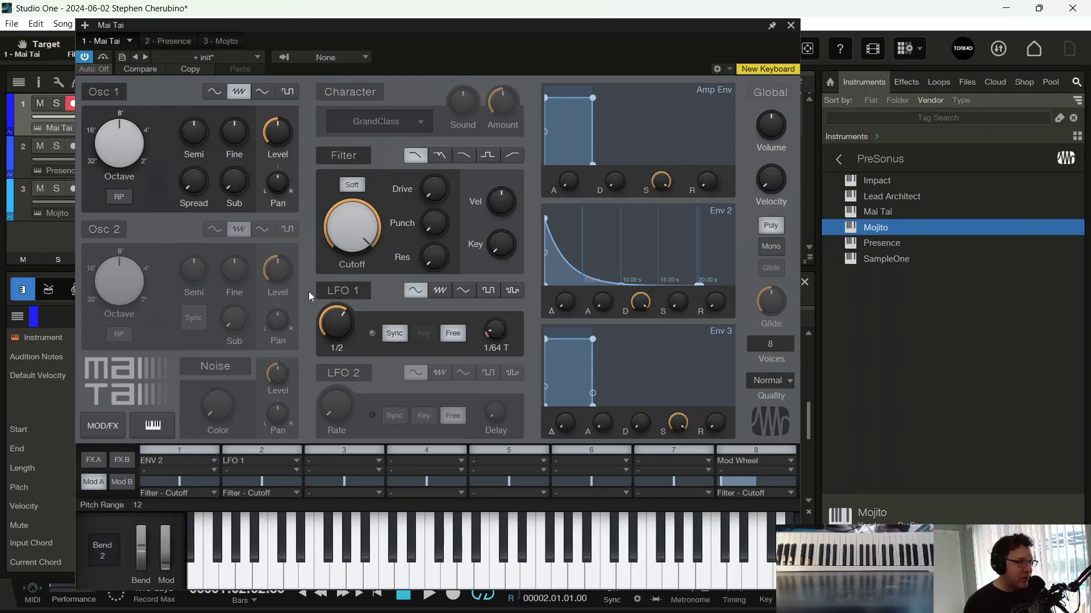
# Step: Drop the Mai Tai filter cutoff to about 590 Hz and play the loop
pyautogui.moveTo(354, 227); pyautogui.dragTo(349, 288)
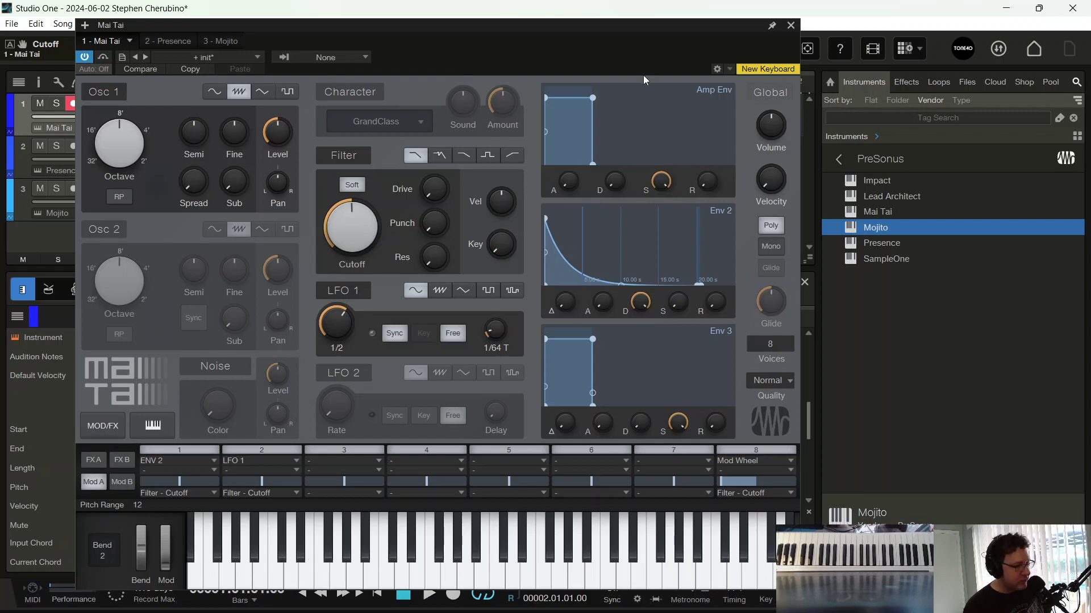
pyautogui.press('space')
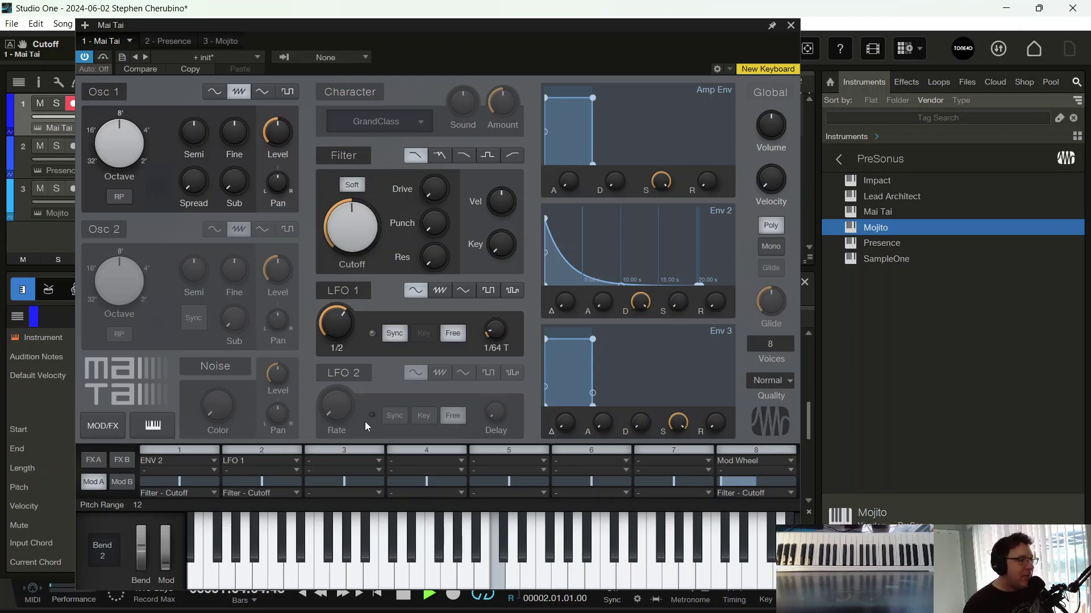
# Step: Raise slot 2's LFO 1 cutoff amount, then try LFO 1 rates 1/4 and 1 Bar before returning to 1/2
pyautogui.click(264, 482)
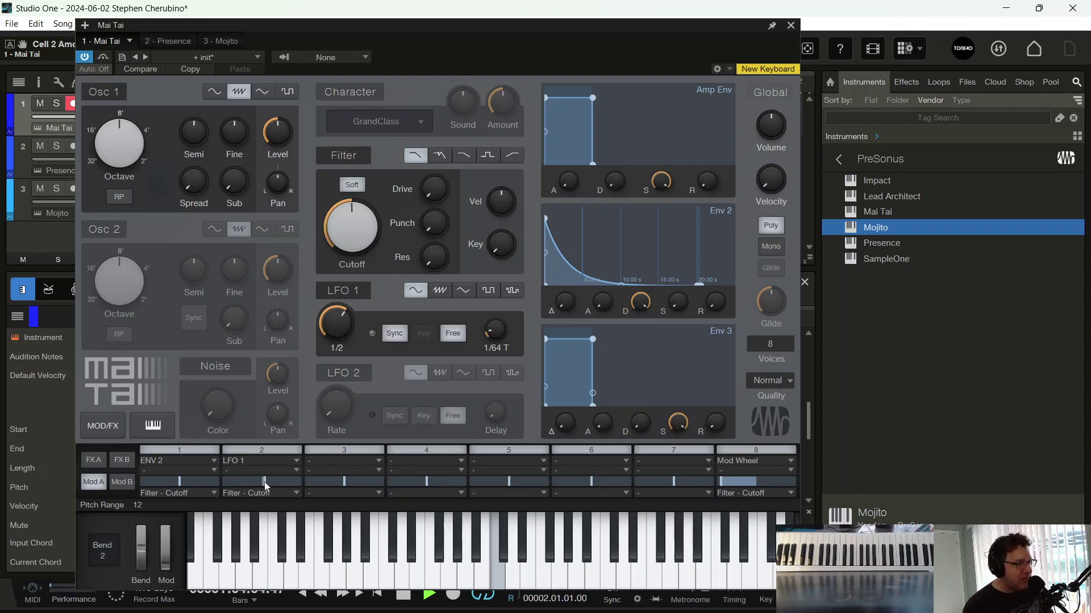
pyautogui.moveTo(266, 481); pyautogui.dragTo(294, 481)
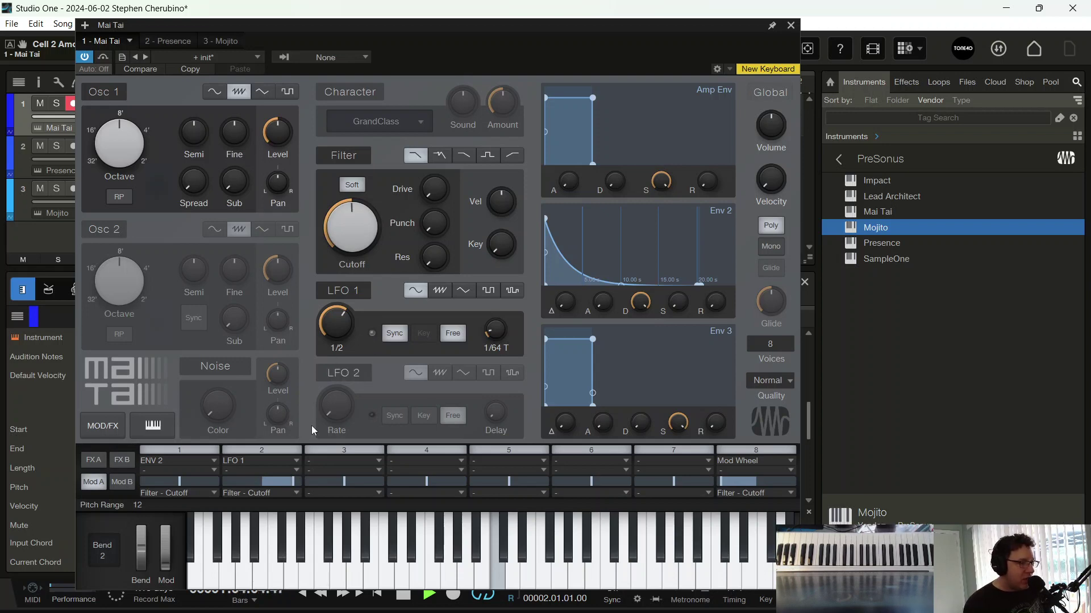
pyautogui.moveTo(338, 329); pyautogui.dragTo(335, 339)
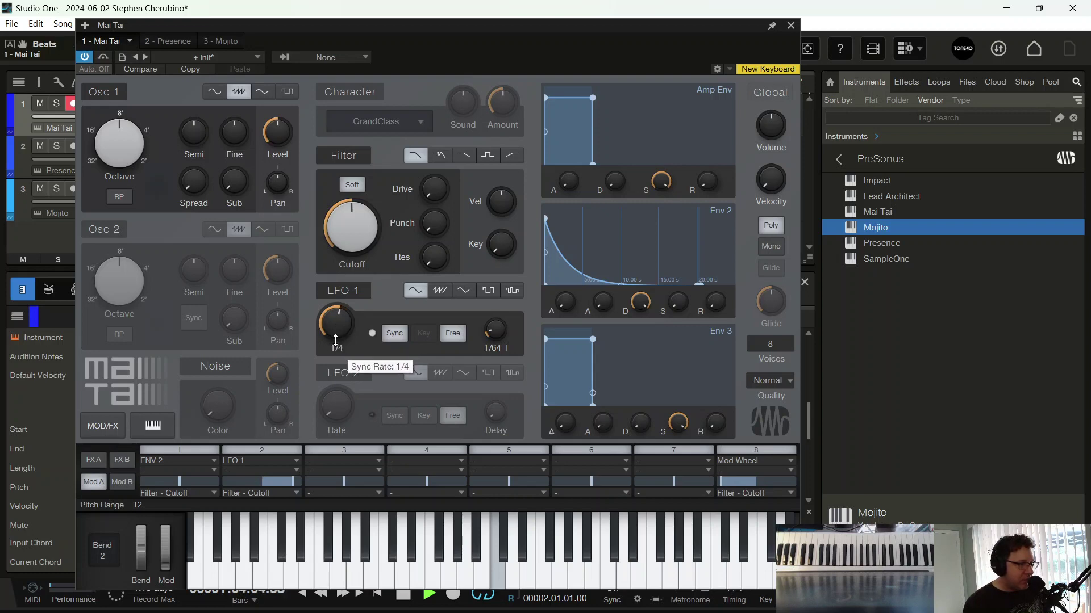
pyautogui.moveTo(335, 339); pyautogui.dragTo(342, 316)
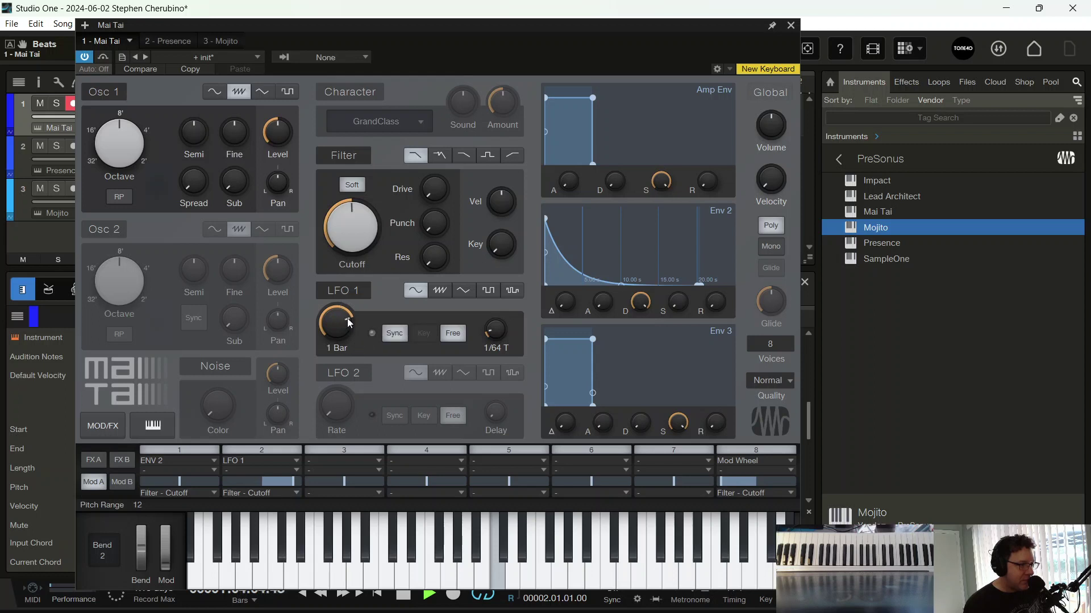
pyautogui.moveTo(348, 320)
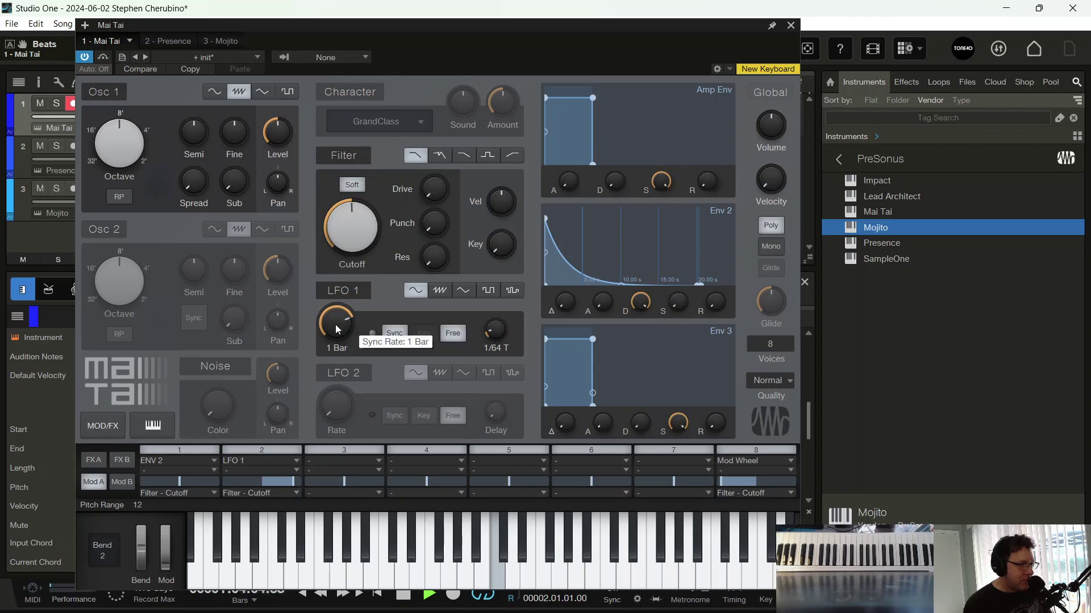
pyautogui.moveTo(336, 328); pyautogui.dragTo(335, 336)
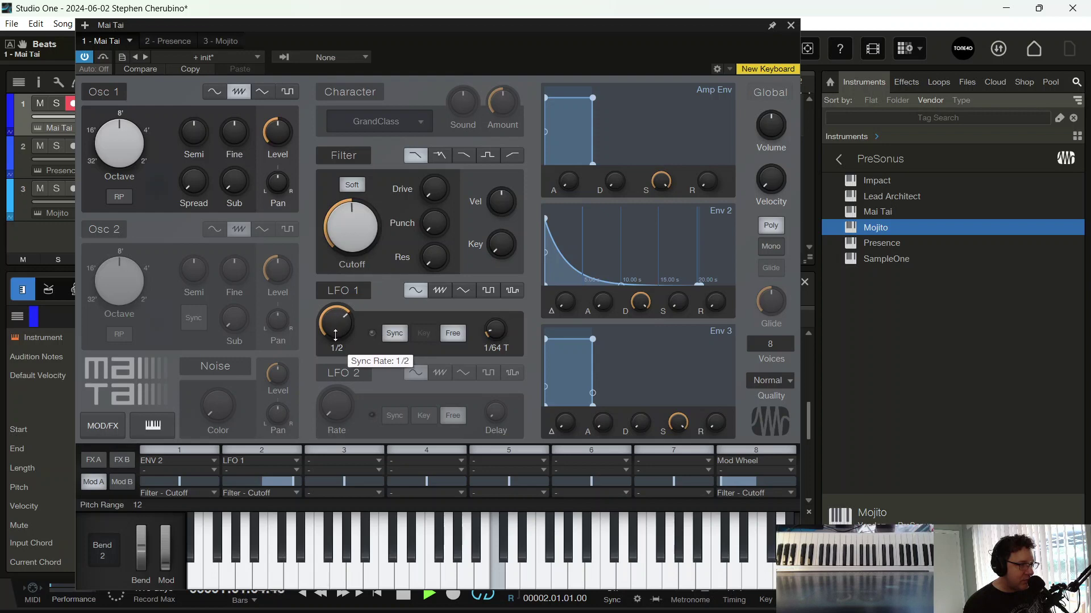
# Step: Audition sawtooth, triangle, square and sample-and-hold on LFO 1, settle on sine, and close Mai Tai
pyautogui.click(440, 291)
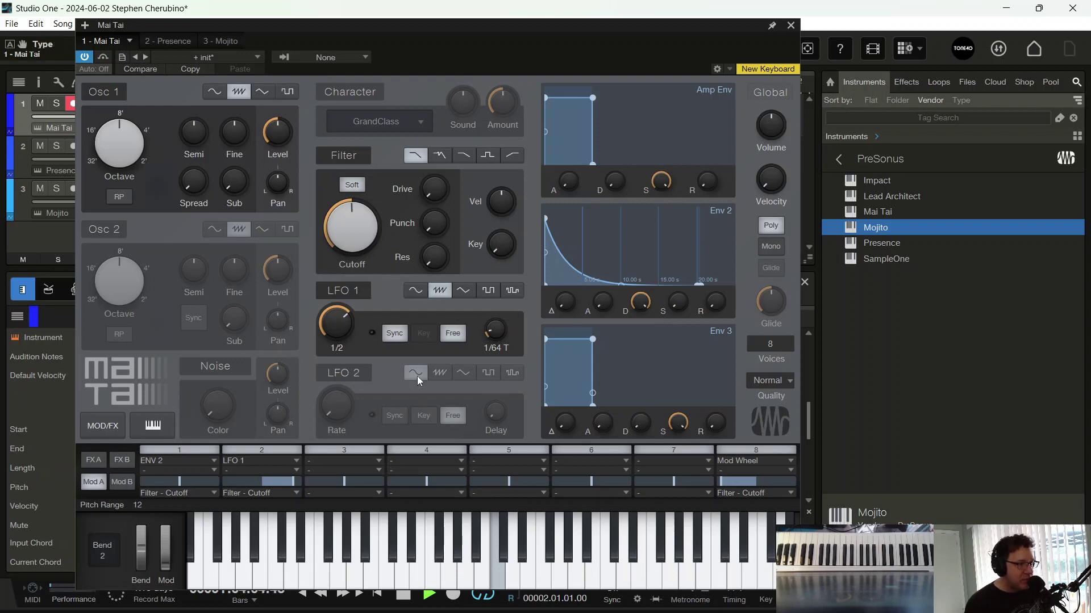
pyautogui.click(467, 293)
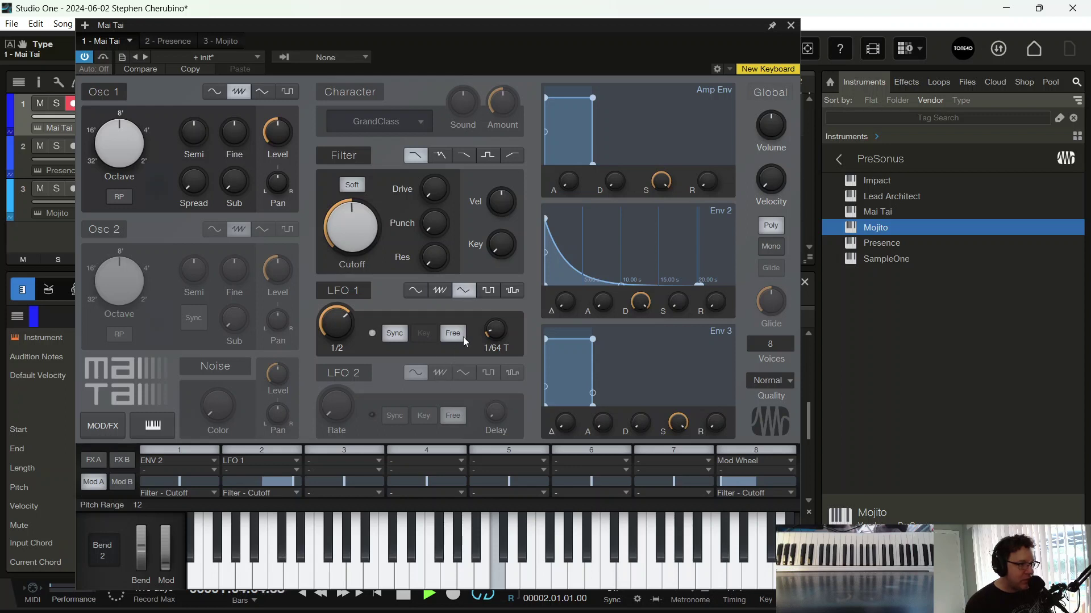
pyautogui.click(495, 291)
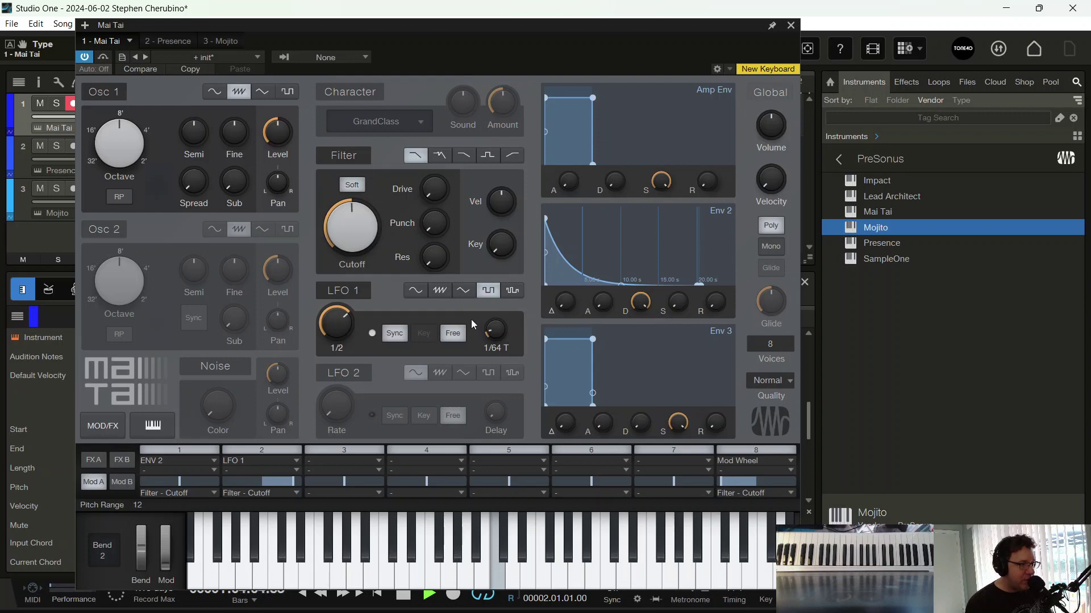
pyautogui.click(507, 291)
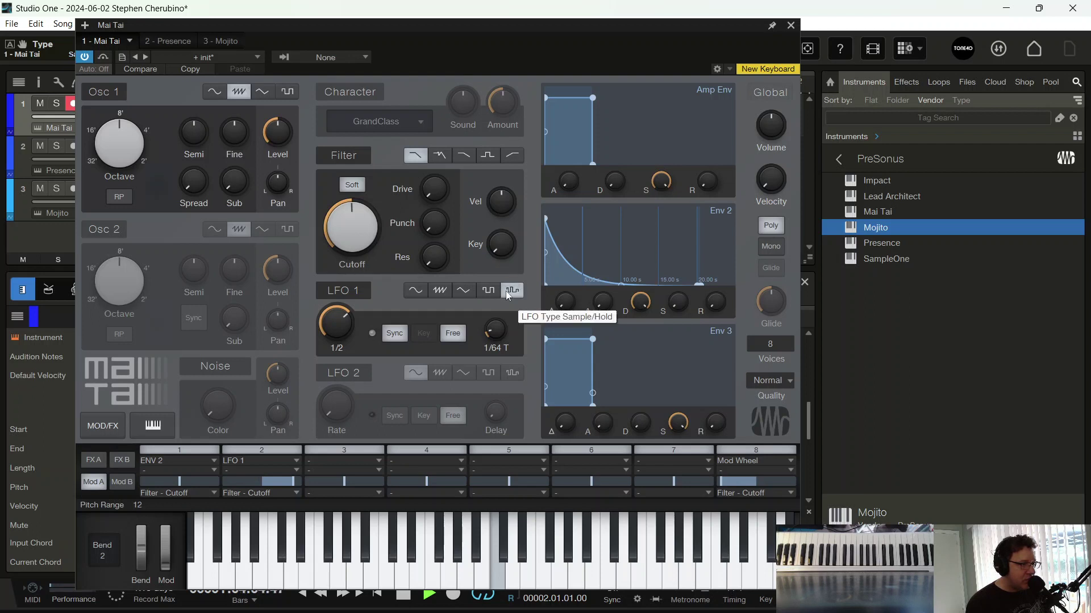
pyautogui.click(413, 292)
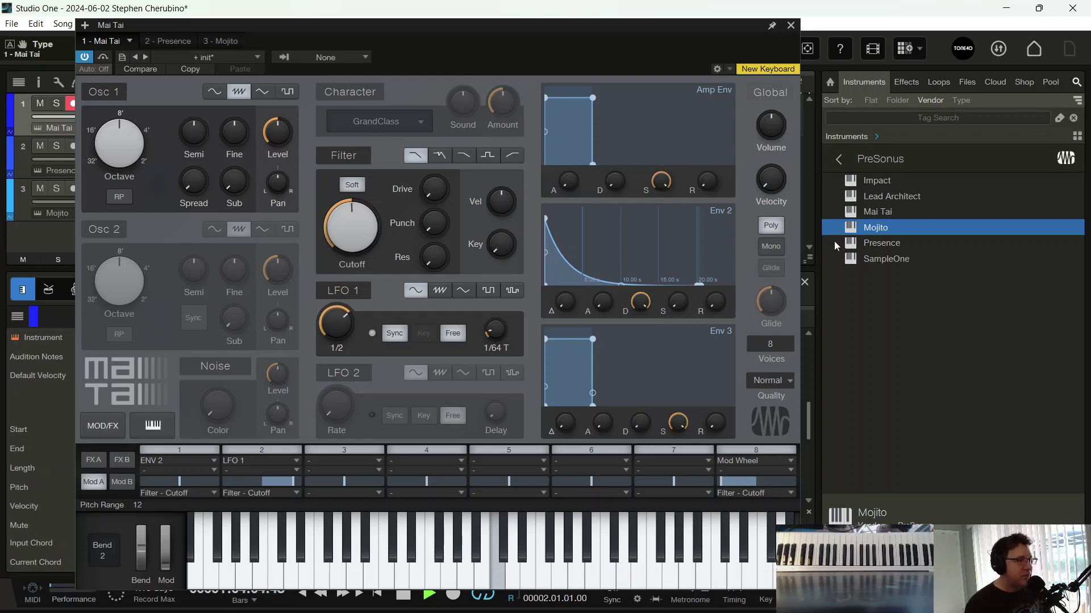
pyautogui.click(790, 26)
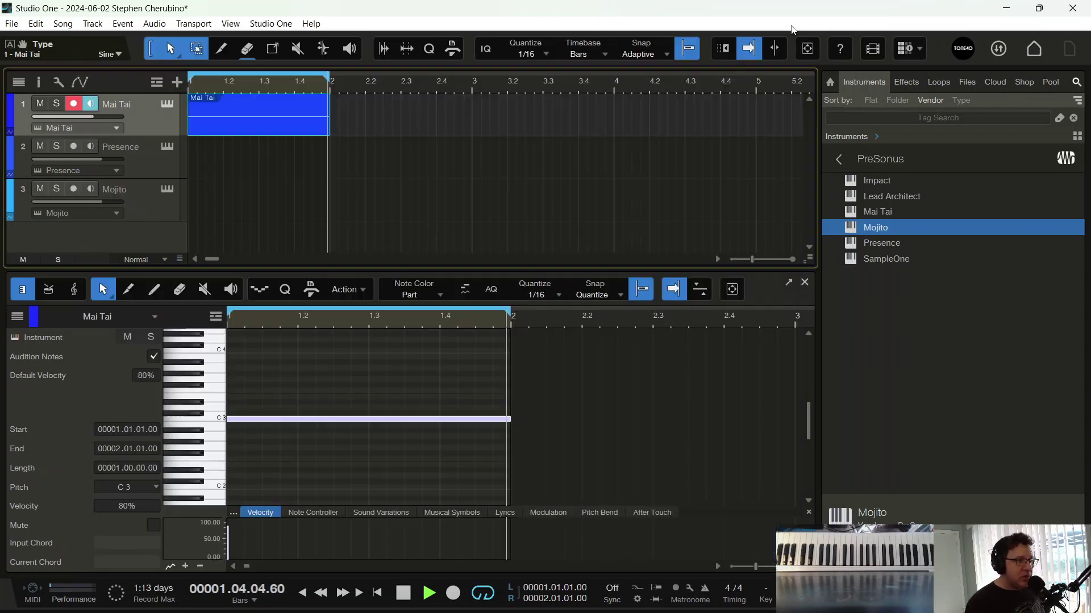
# Step: Stop playback, delete the selected Mai Tai part, and adjust the timeline zoom
pyautogui.press('space')
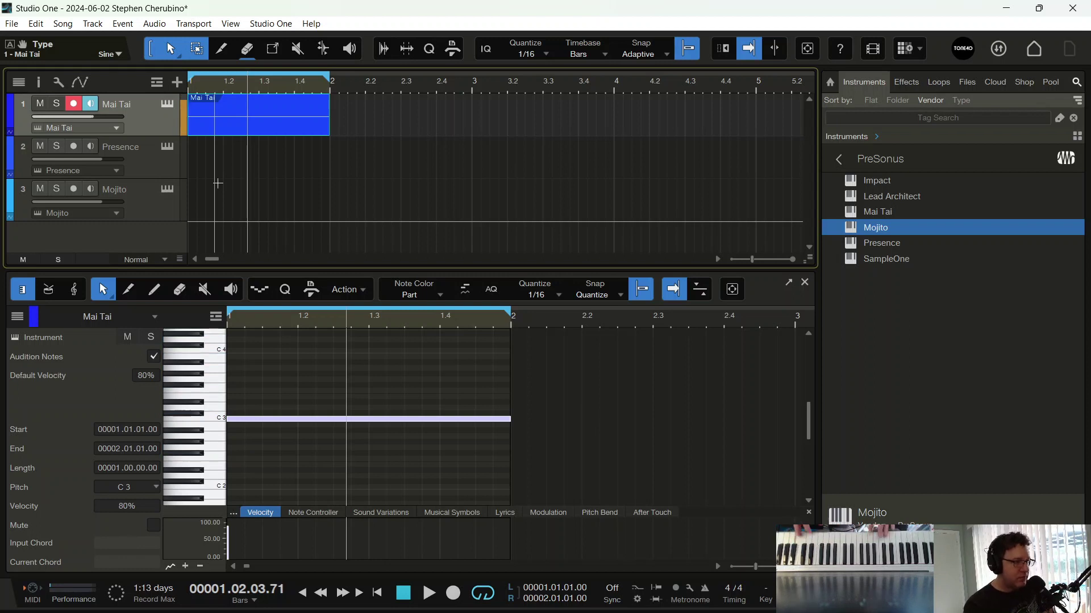
pyautogui.press('Delete')
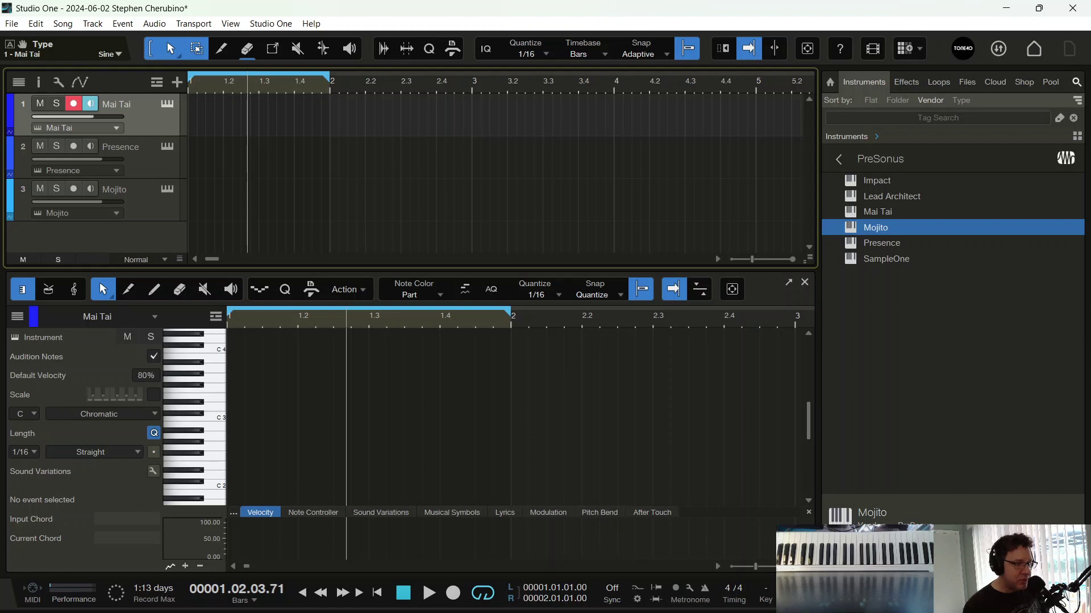
pyautogui.press('e')
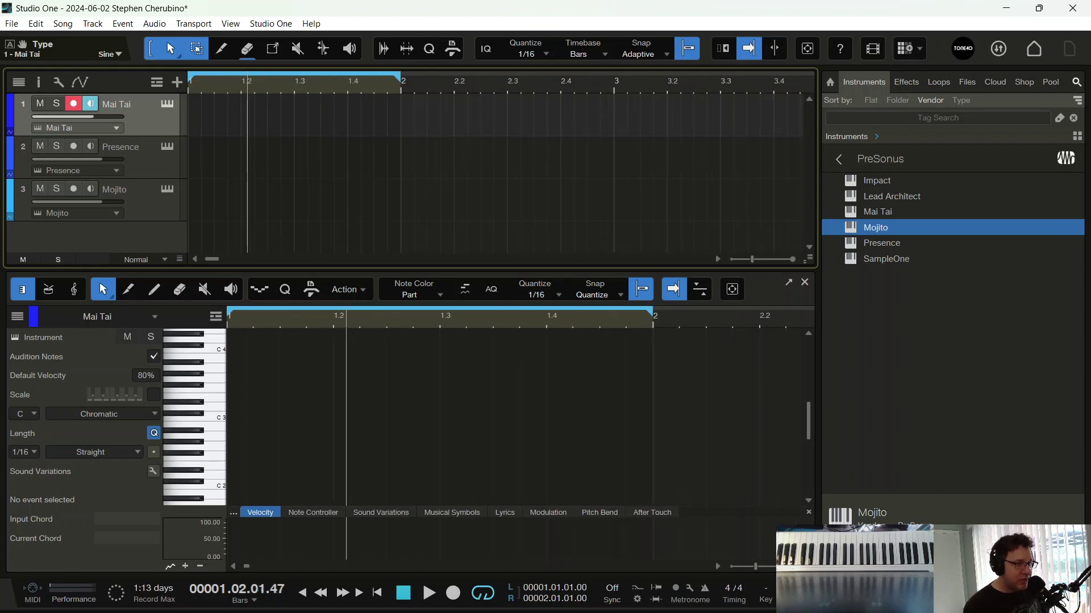
pyautogui.press('w')
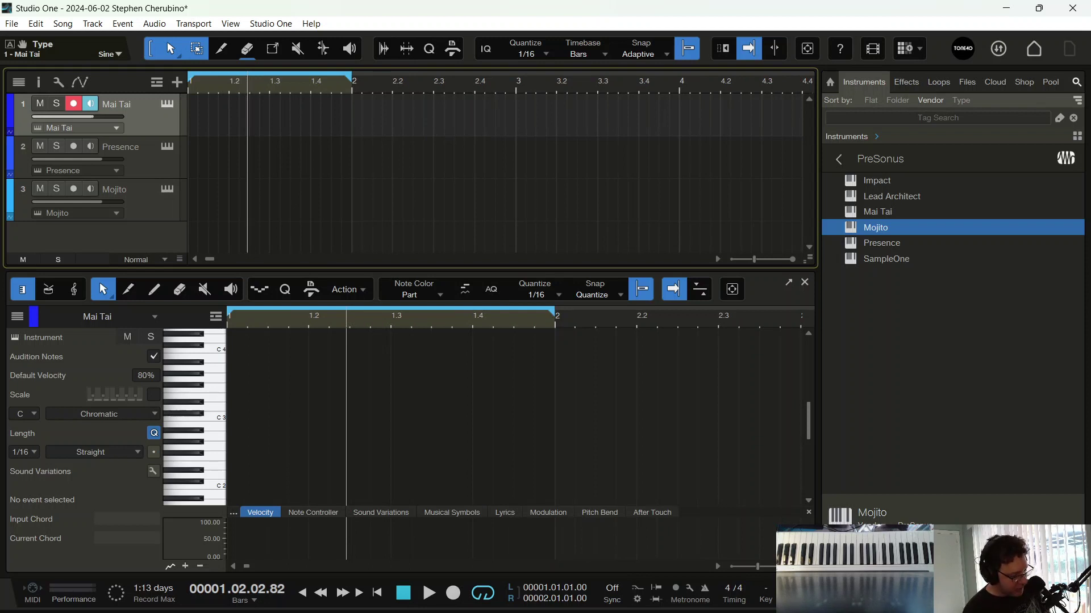
pyautogui.press('w')
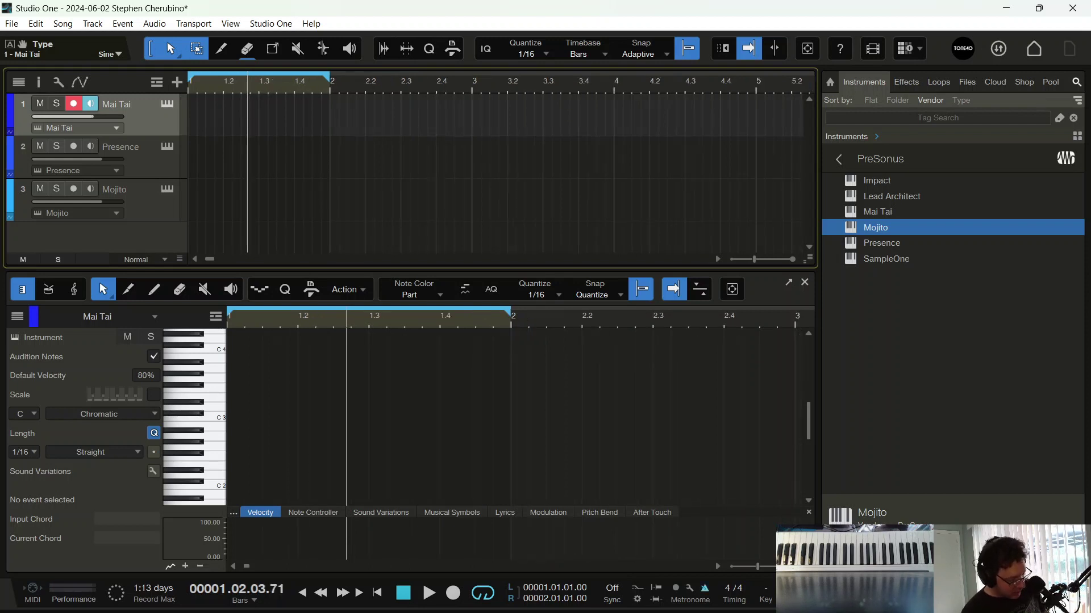
# Step: Record a trial Mai Tai take with count-in, delete it, and start a fresh count-in recording
pyautogui.press('Return')
pyautogui.press('KP_Multiply')
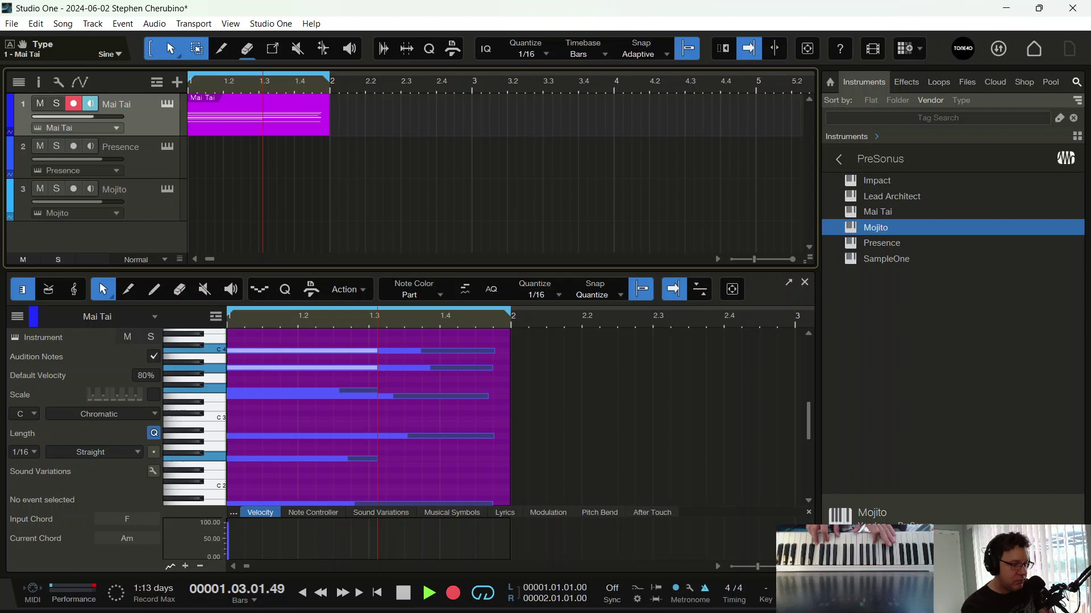
pyautogui.press('space')
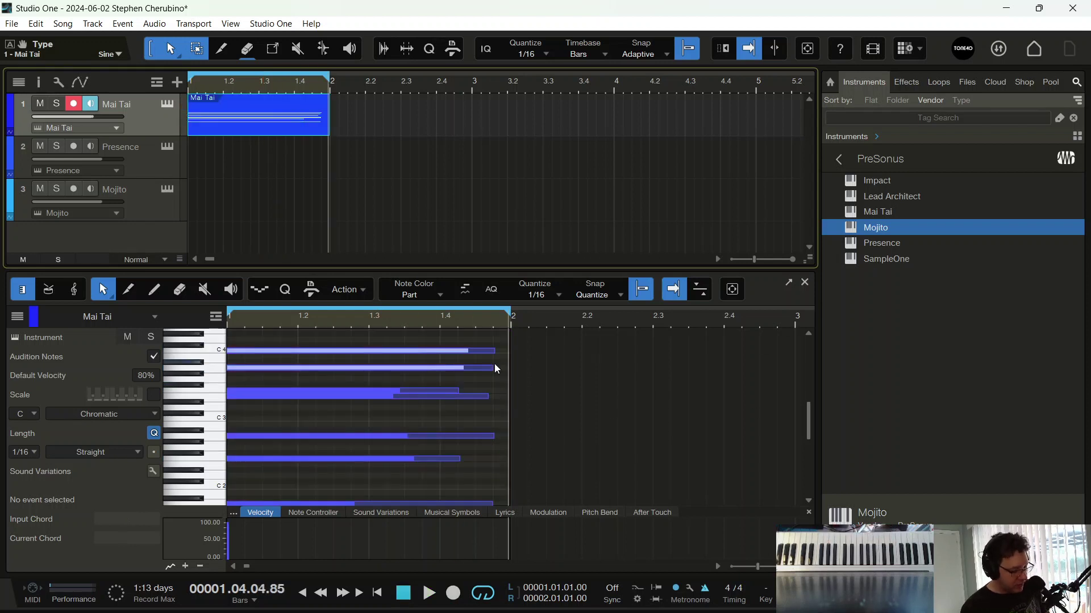
pyautogui.click(284, 131)
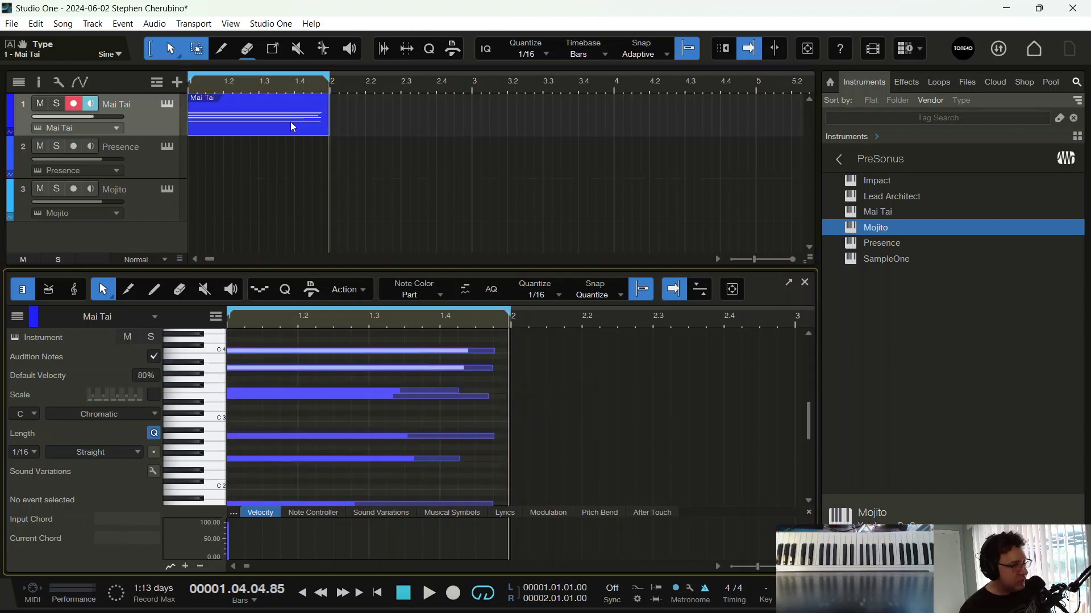
pyautogui.click(286, 136)
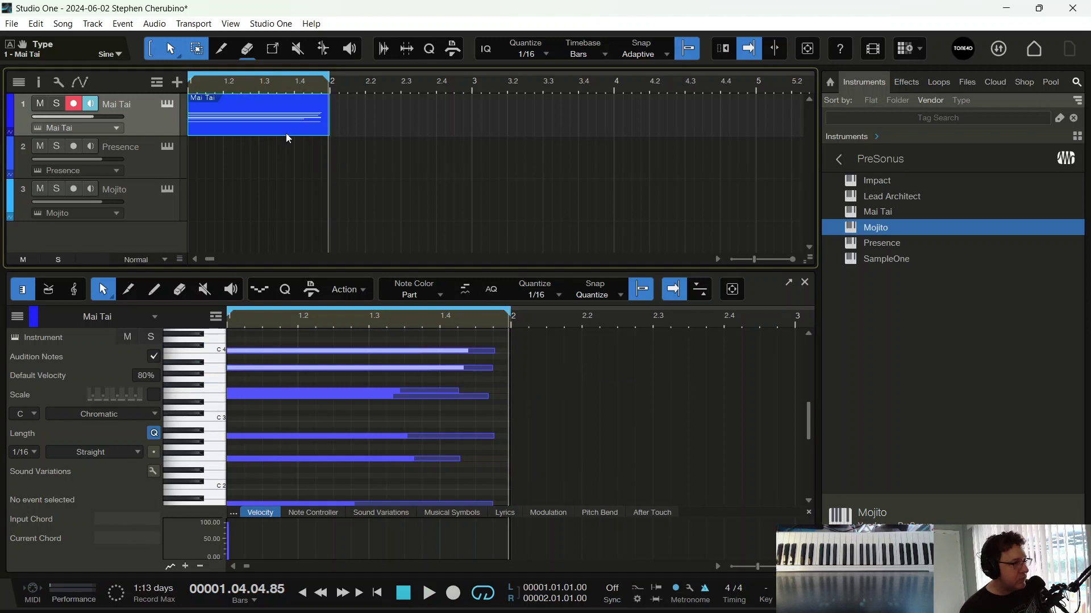
pyautogui.press('Delete')
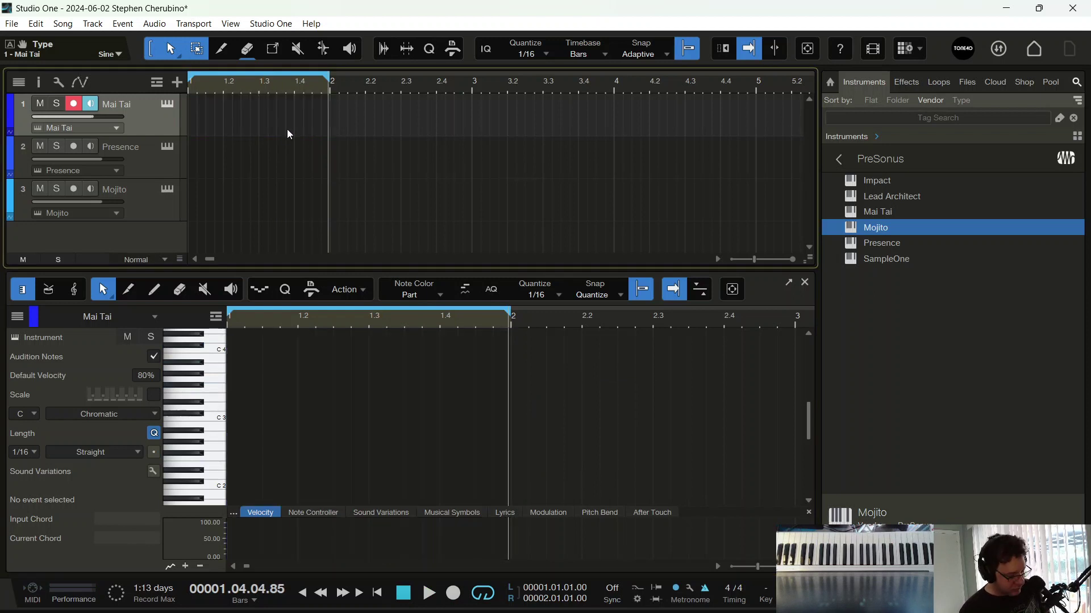
pyautogui.press('/')
# Step: Record a four-bar Mai Tai chord take with count-in
pyautogui.press('Home')
pyautogui.press('KP_Multiply')
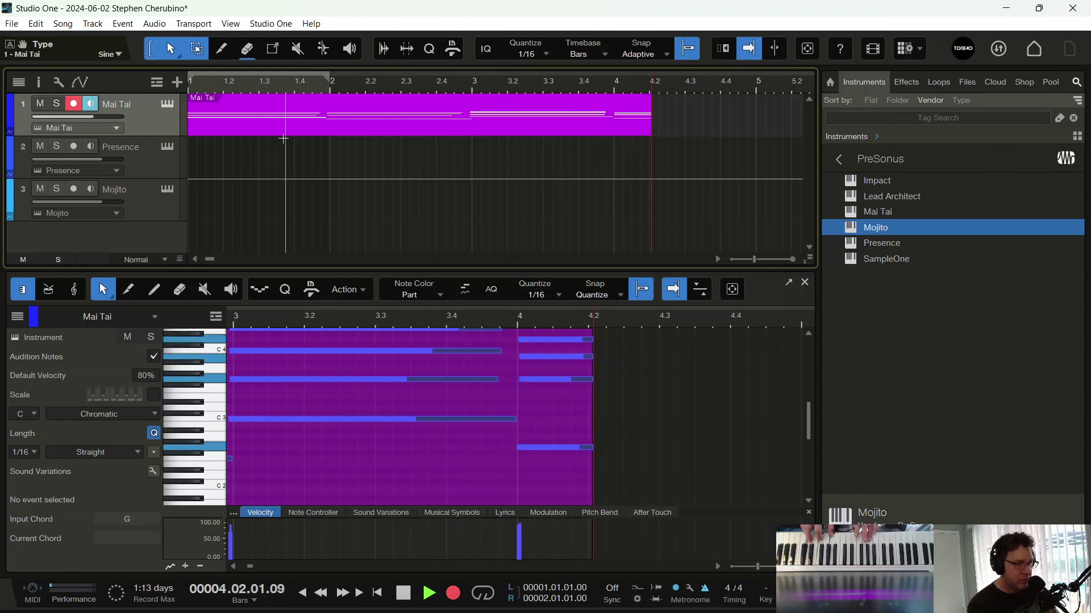
pyautogui.press('space')
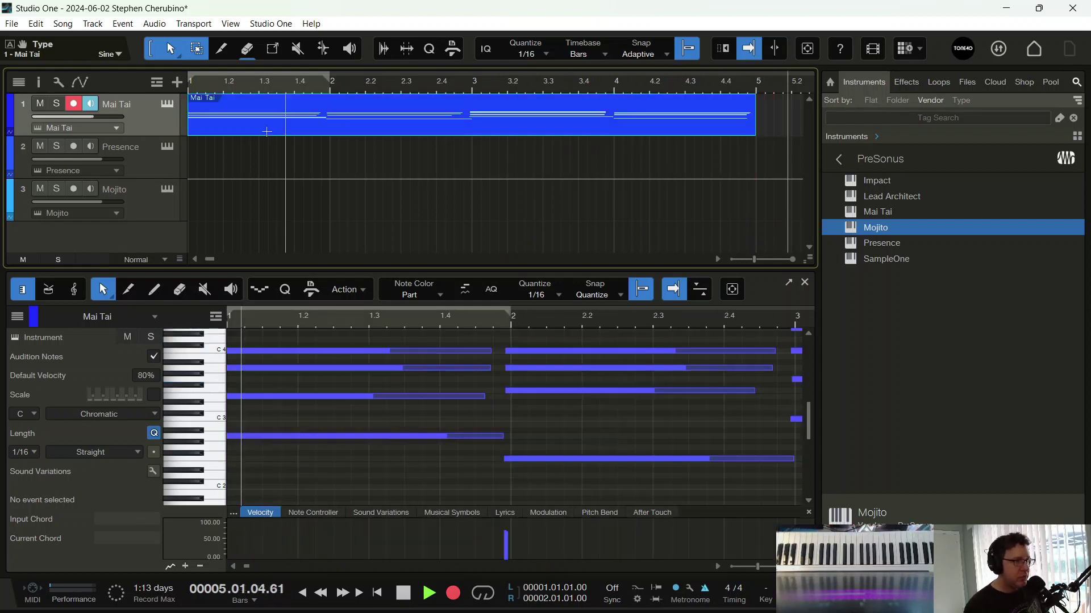
# Step: Loop bars 1–5 around the recorded part, play it, and reopen the Mai Tai editor
pyautogui.click(321, 122)
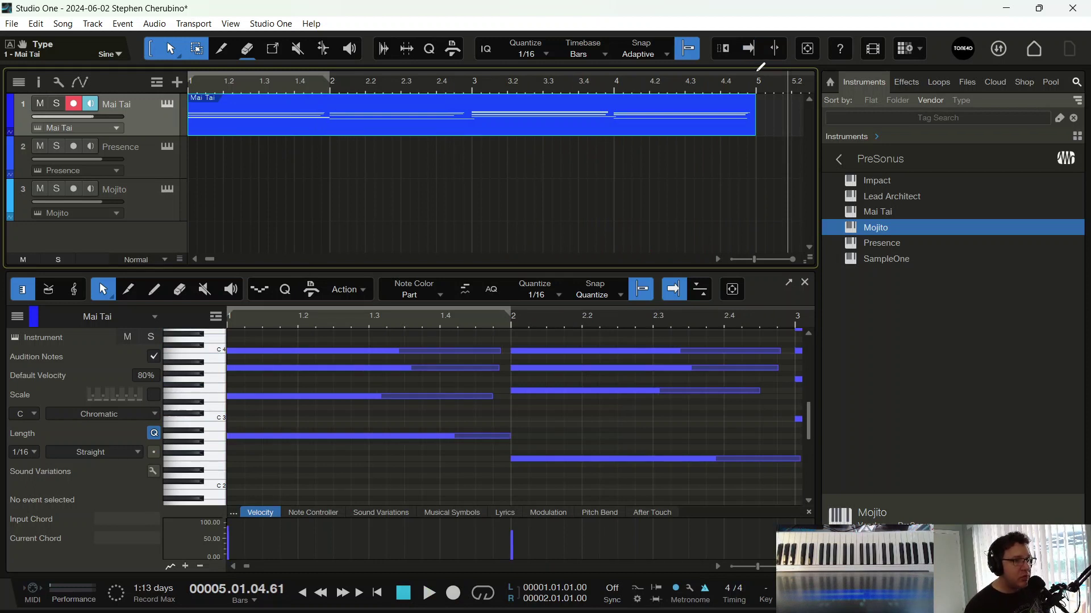
pyautogui.press('p')
pyautogui.press('Home')
pyautogui.press('f')
pyautogui.press('space')
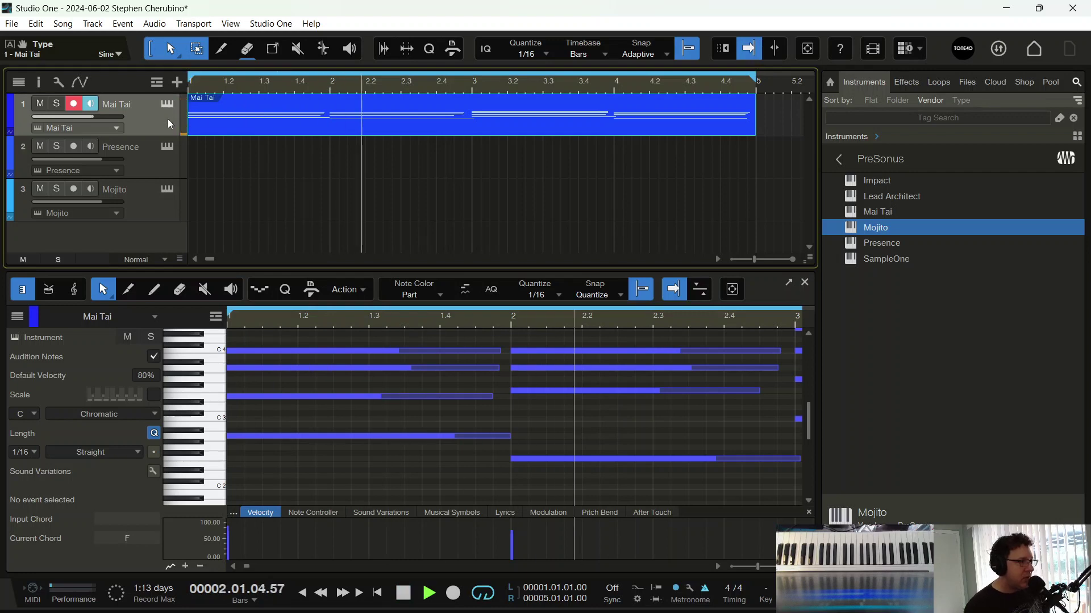
pyautogui.click(166, 104)
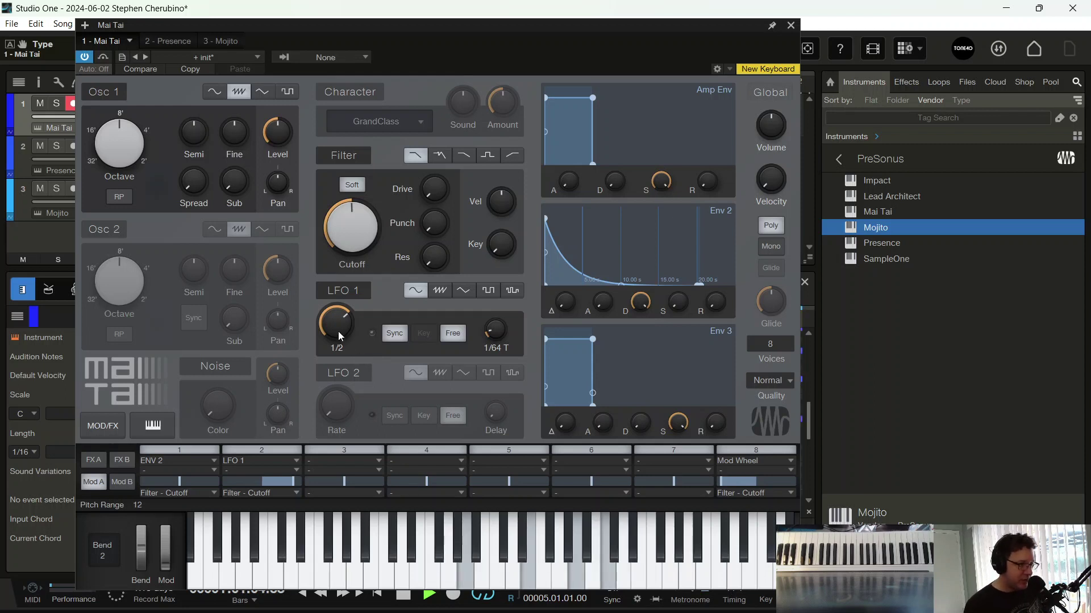
# Step: Audition LFO 1 rates 1/2 T, 1/4 D, 1/32 T and 1/32, briefly checking the effects page
pyautogui.moveTo(336, 329); pyautogui.dragTo(336, 347)
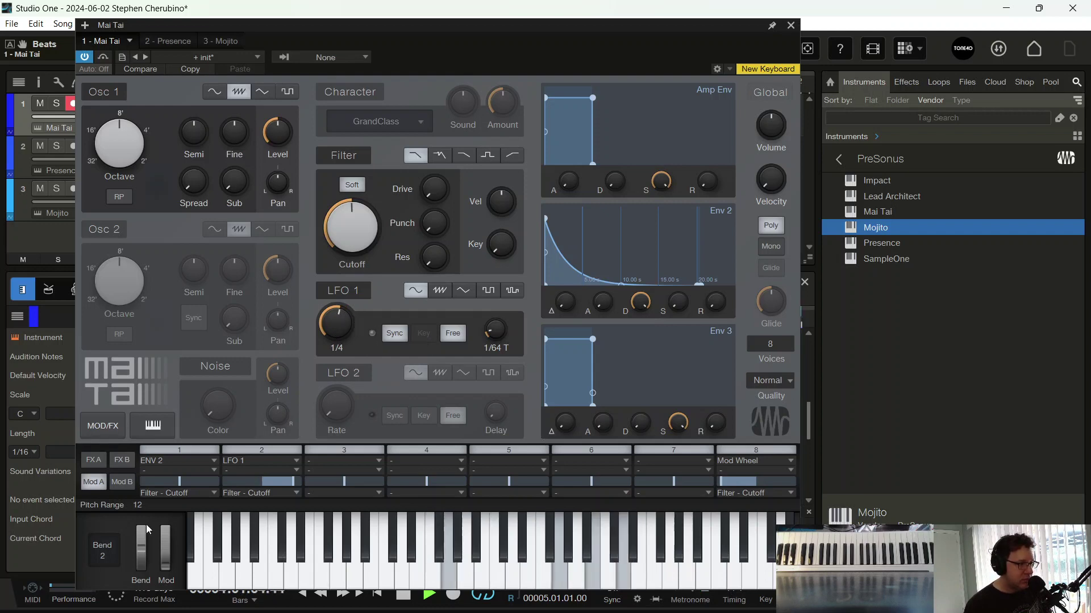
pyautogui.click(95, 461)
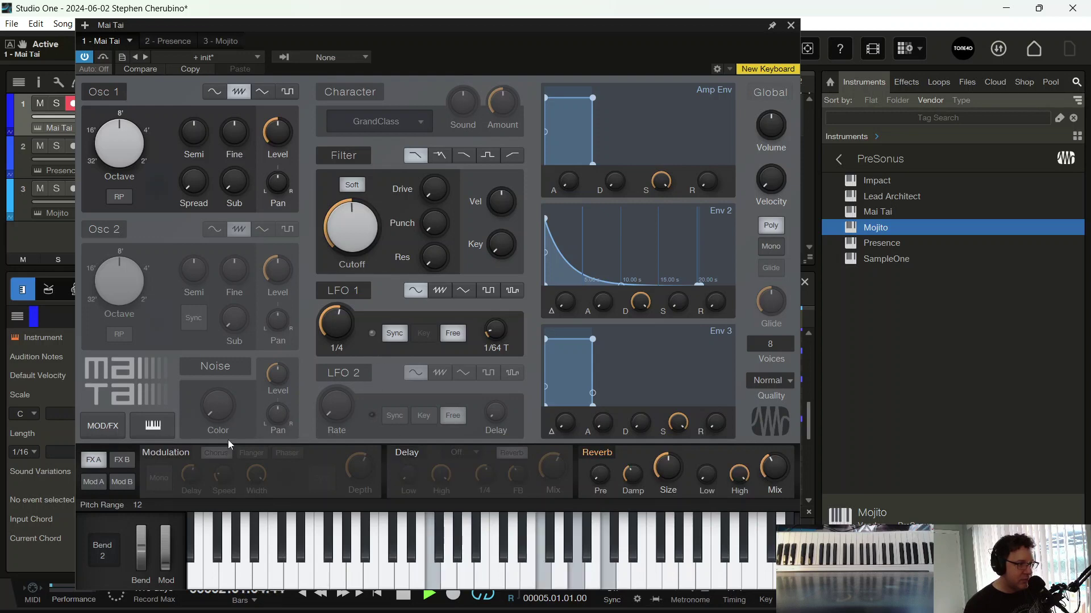
pyautogui.click(87, 488)
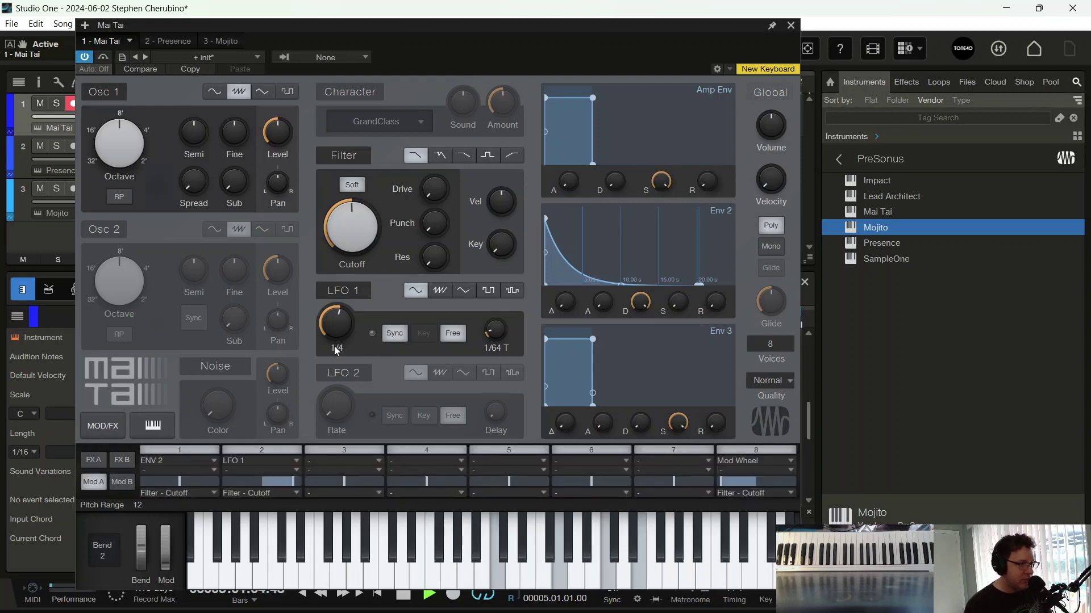
pyautogui.moveTo(336, 335); pyautogui.dragTo(336, 310)
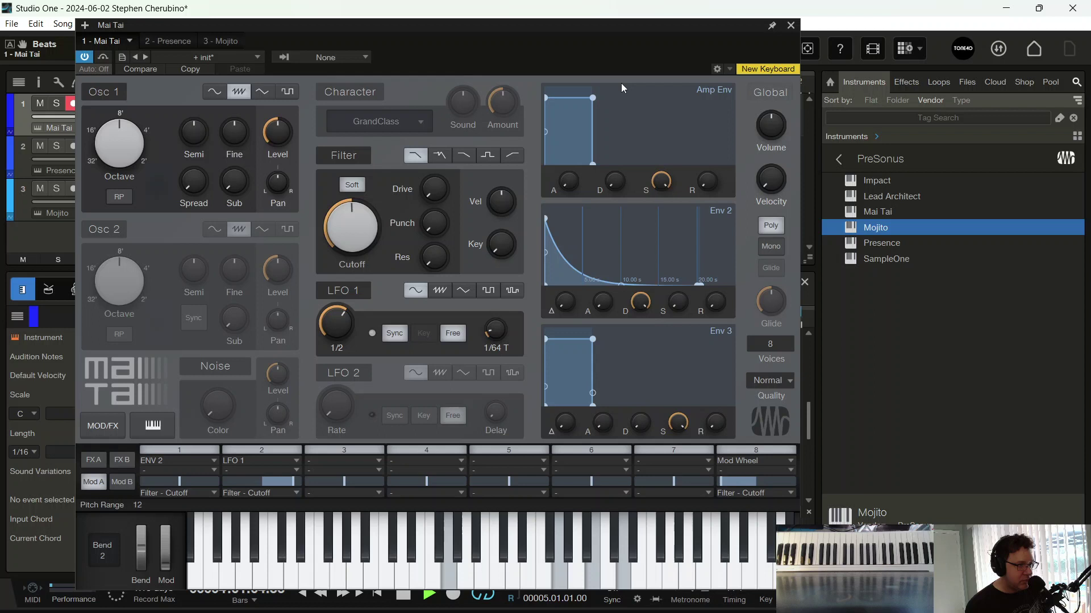
pyautogui.moveTo(336, 322); pyautogui.dragTo(335, 383)
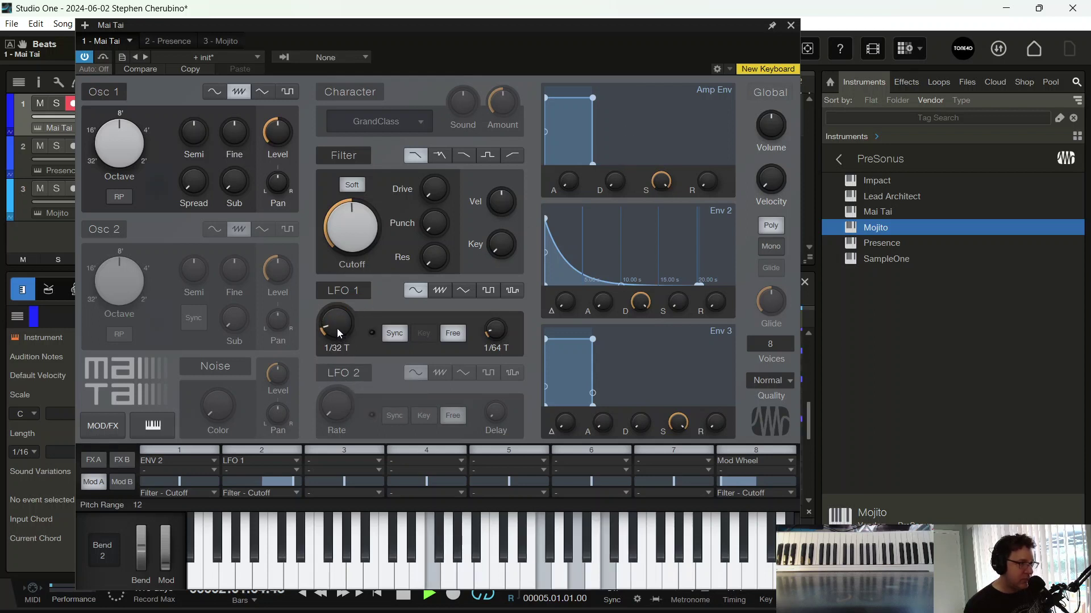
pyautogui.moveTo(337, 329); pyautogui.dragTo(329, 280)
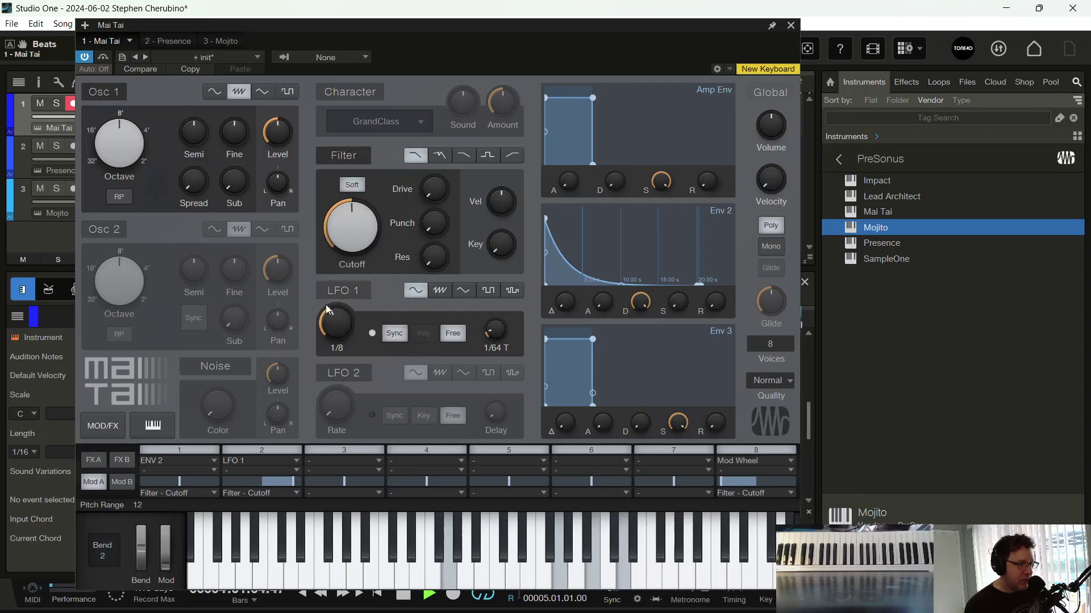
# Step: Lower LFO 1's cutoff modulation amount in slot 2 and set its rate to 1/2
pyautogui.moveTo(291, 478); pyautogui.dragTo(280, 481)
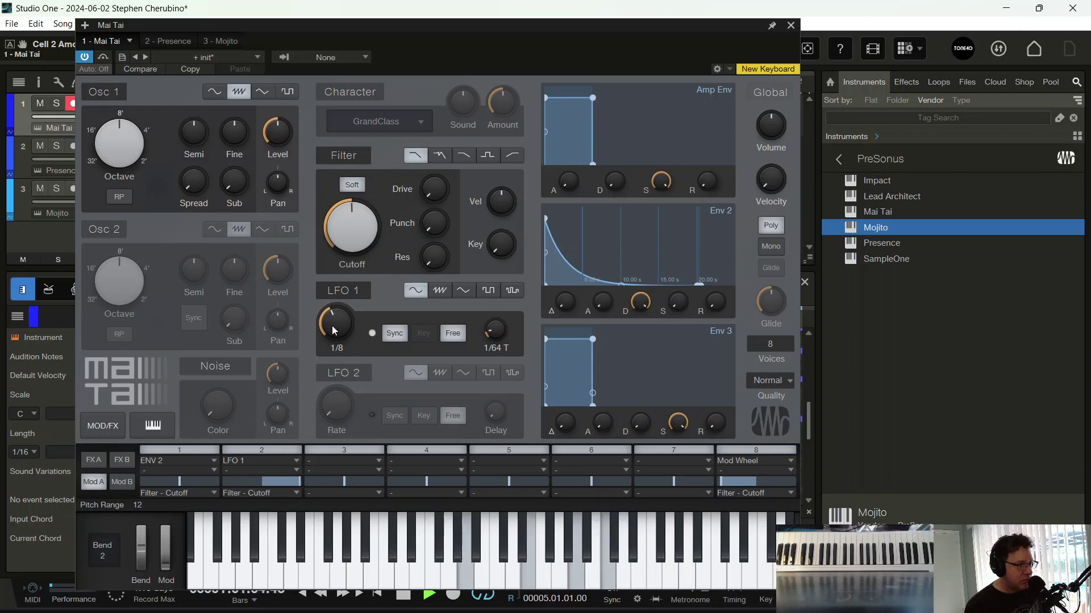
pyautogui.moveTo(335, 327); pyautogui.dragTo(335, 296)
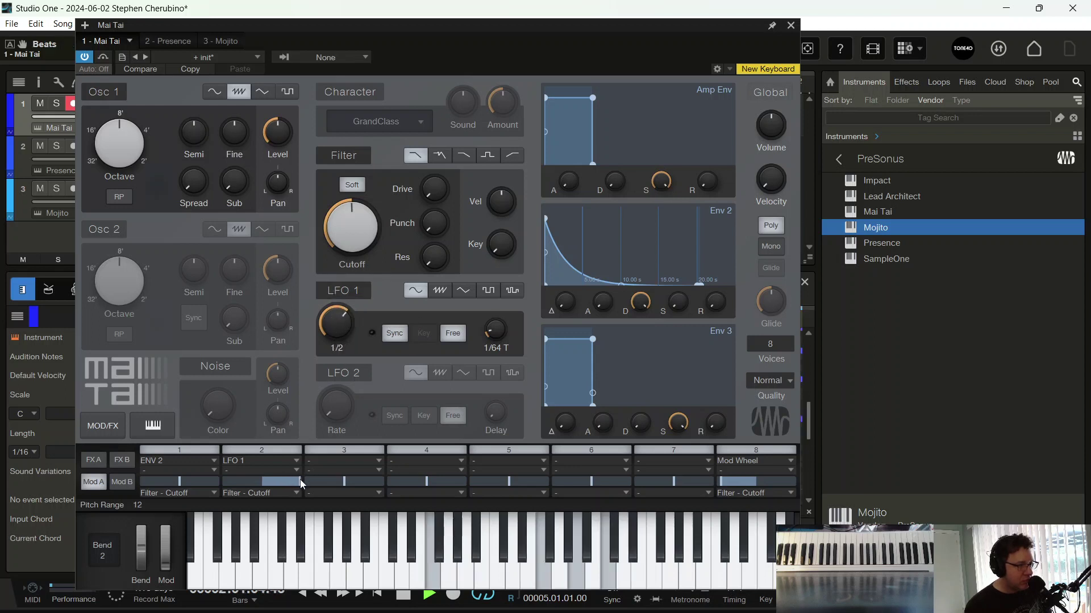
pyautogui.moveTo(298, 479); pyautogui.dragTo(299, 479)
# Step: Close Mai Tai and place the 01 Drums Mix loop from the Files browser on track 2
pyautogui.click(790, 25)
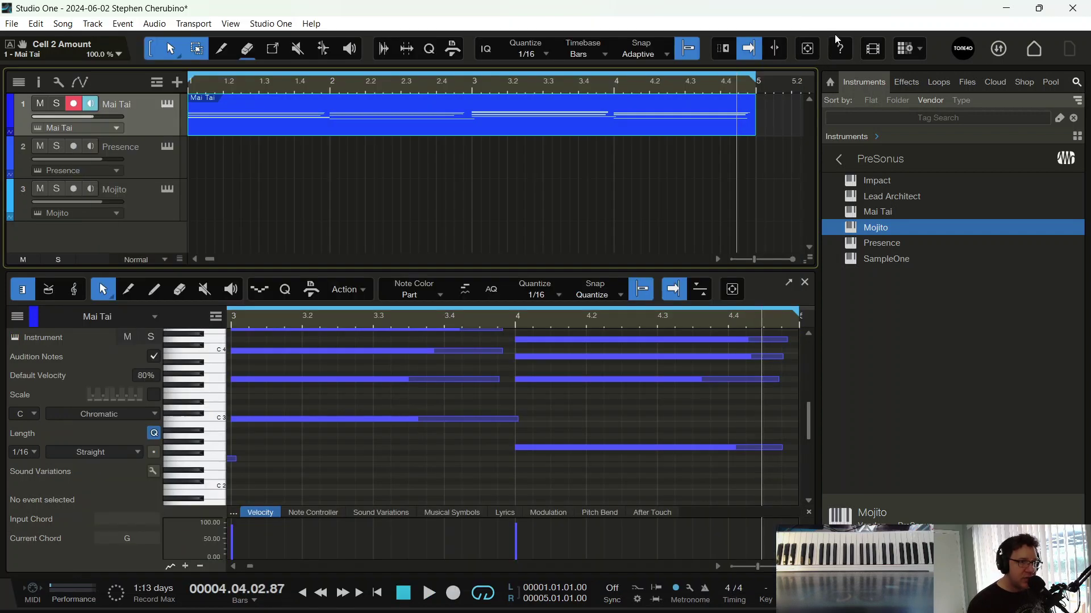
pyautogui.click(967, 82)
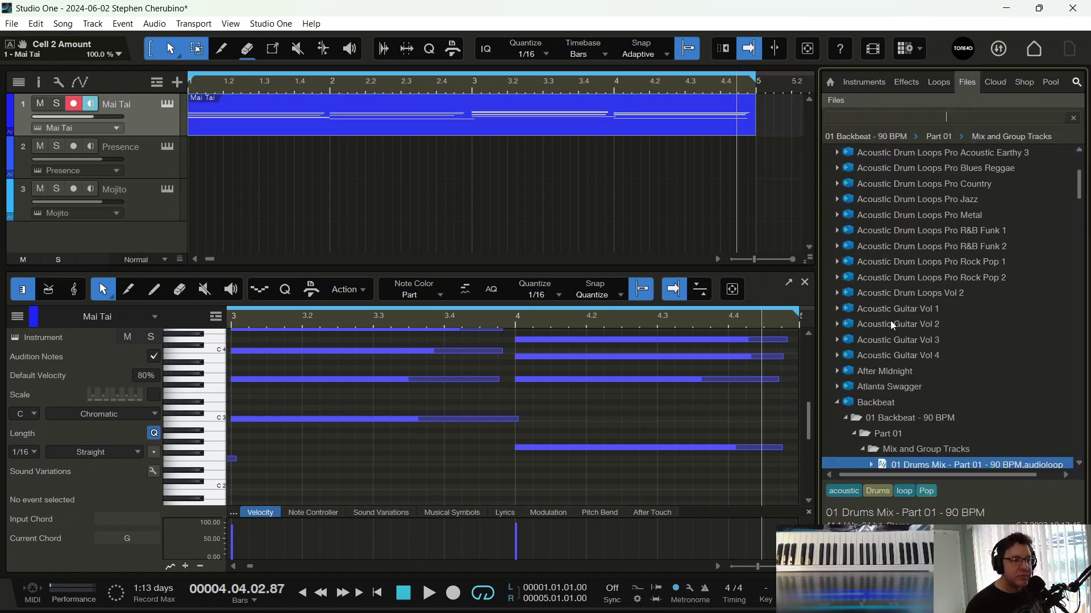
pyautogui.scroll(-3, 890, 335)
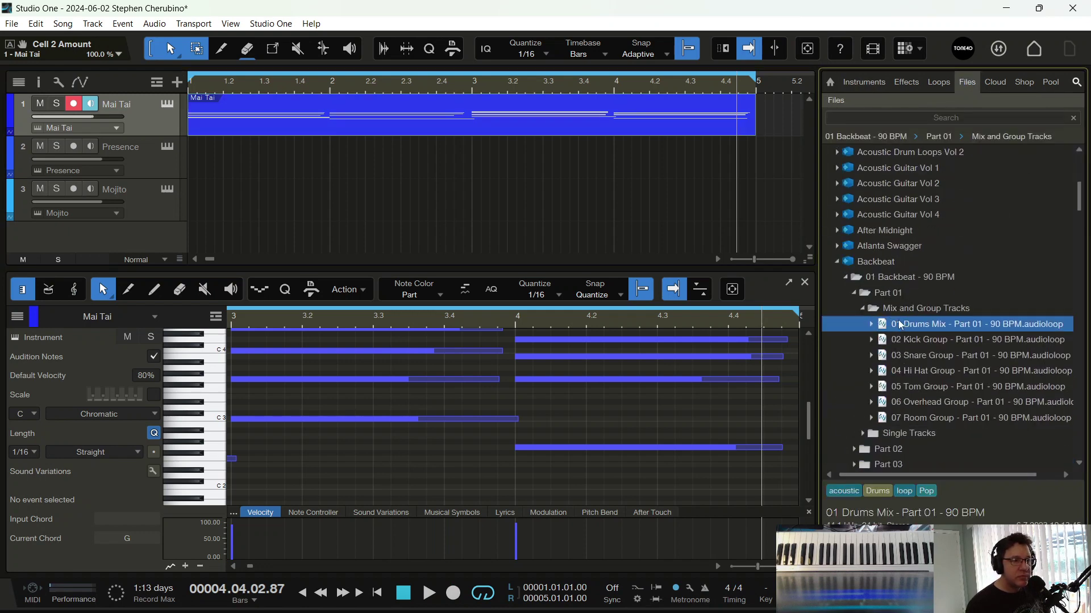
pyautogui.moveTo(906, 331); pyautogui.dragTo(214, 154)
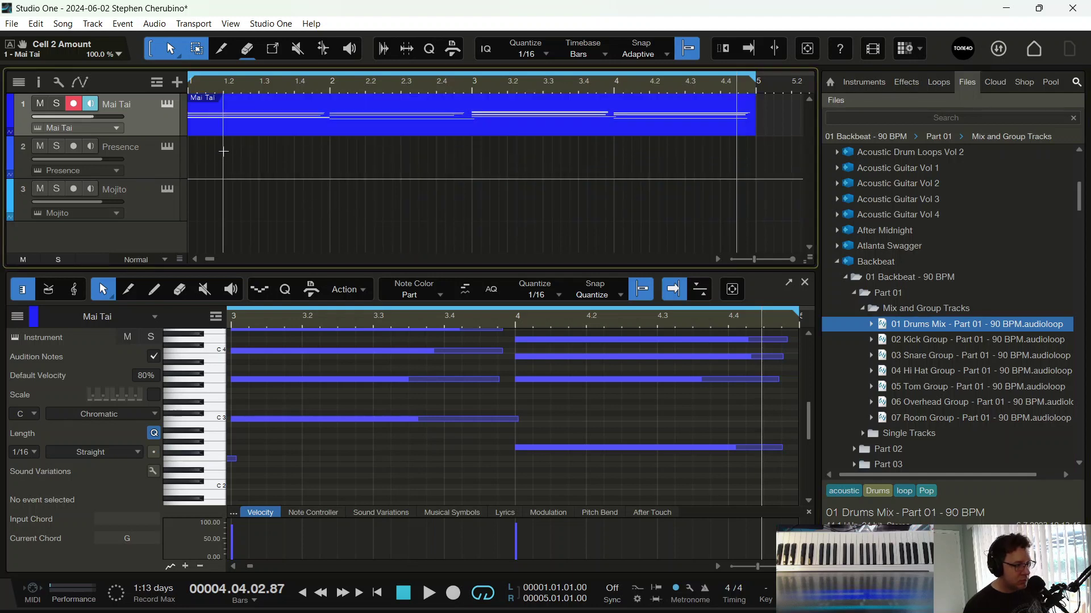
# Step: Remove the Presence and Mojito tracks
pyautogui.rightClick(140, 170)
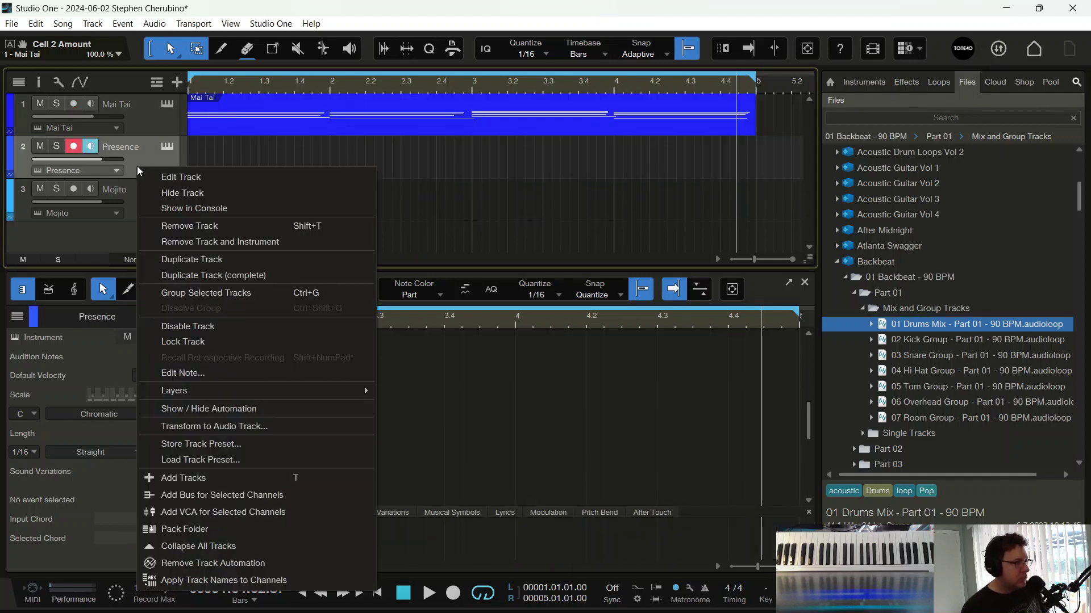
pyautogui.click(168, 242)
pyautogui.rightClick(154, 176)
pyautogui.click(176, 242)
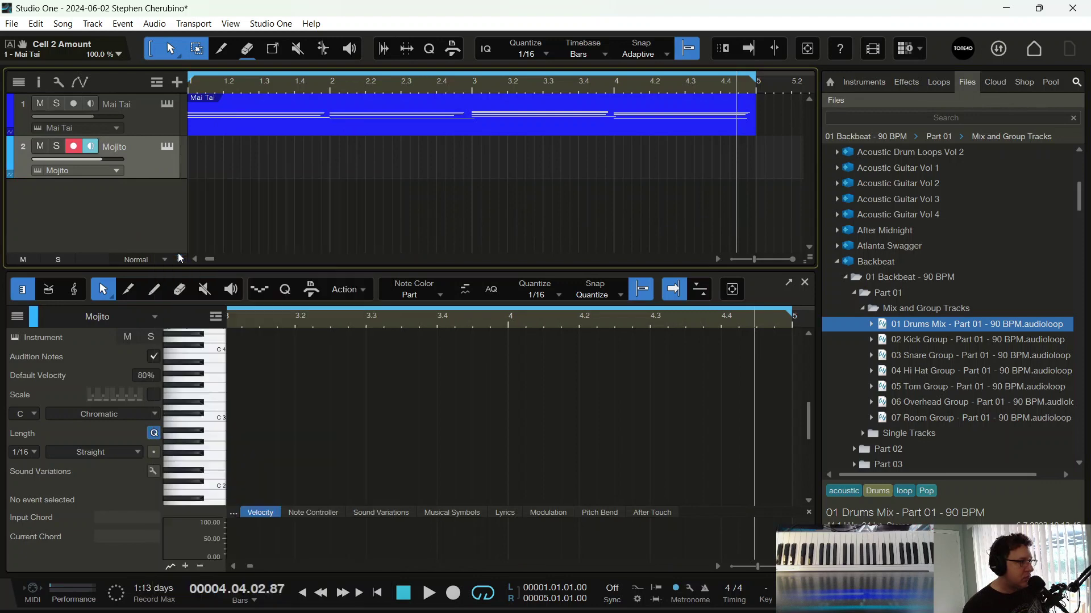
# Step: Drop the 01 Drums Mix loop onto a new track and play it briefly
pyautogui.moveTo(889, 328); pyautogui.dragTo(219, 170)
pyautogui.press('space')
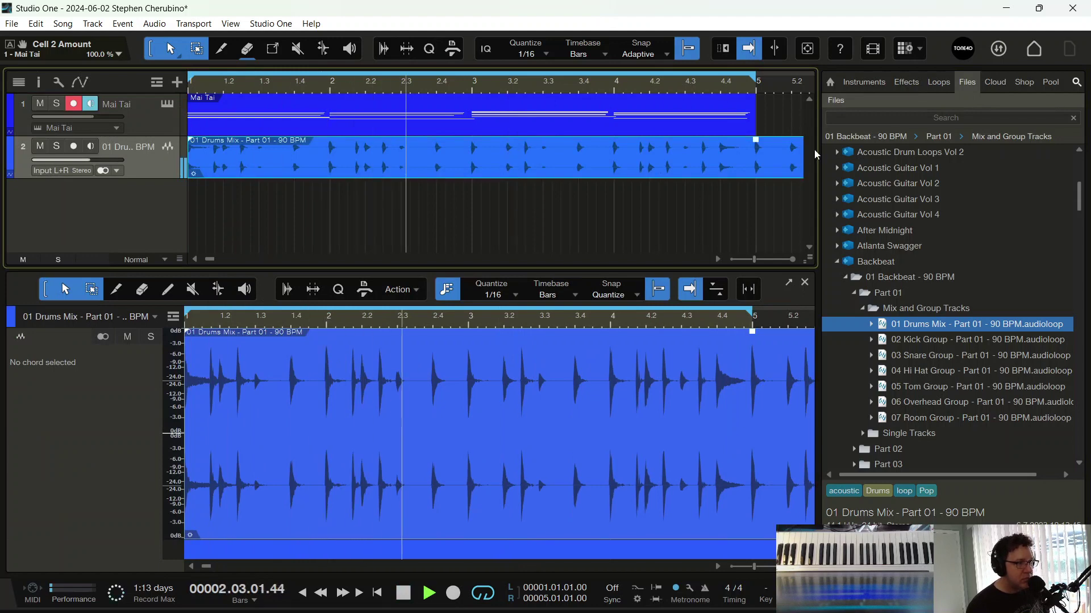
pyautogui.press('space')
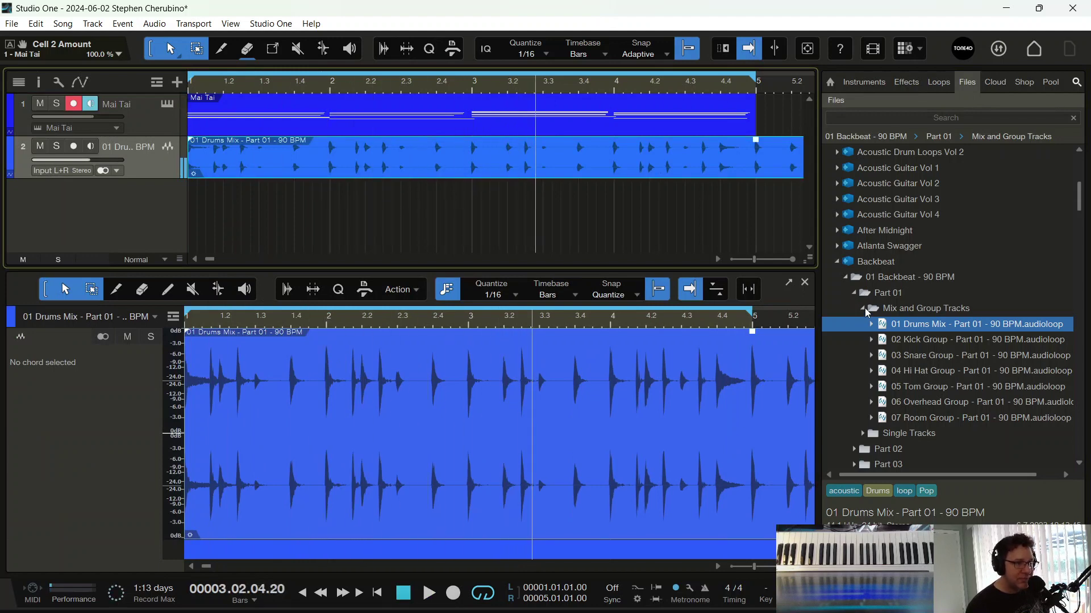
# Step: Preview the 01 Drums Mix loop from the 02 Backbeat - 93 BPM folder
pyautogui.click(847, 276)
pyautogui.click(846, 292)
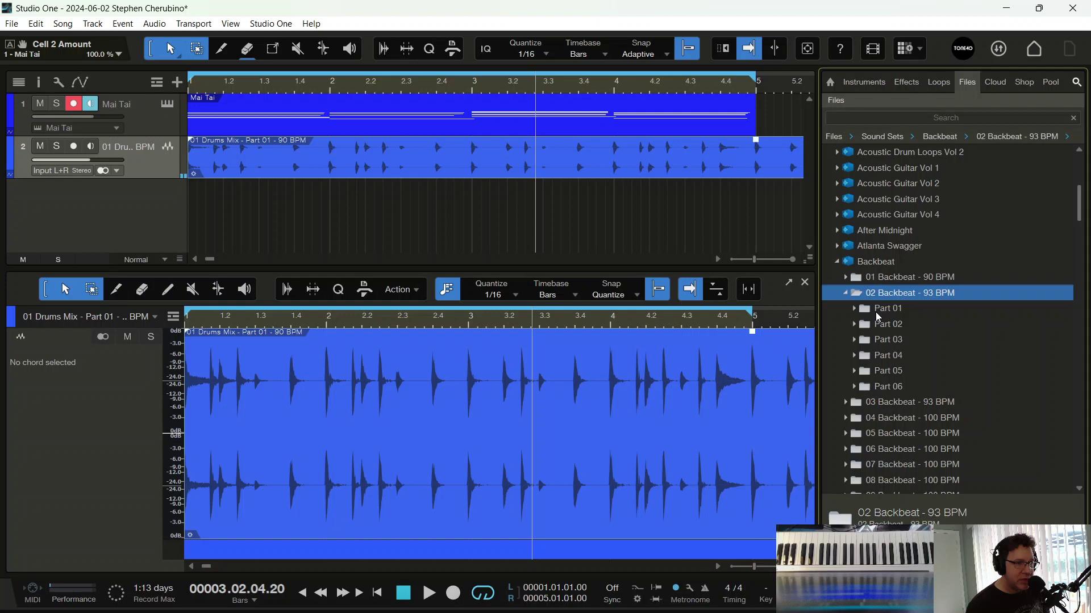
pyautogui.click(875, 311)
pyautogui.doubleClick(883, 327)
pyautogui.click(890, 339)
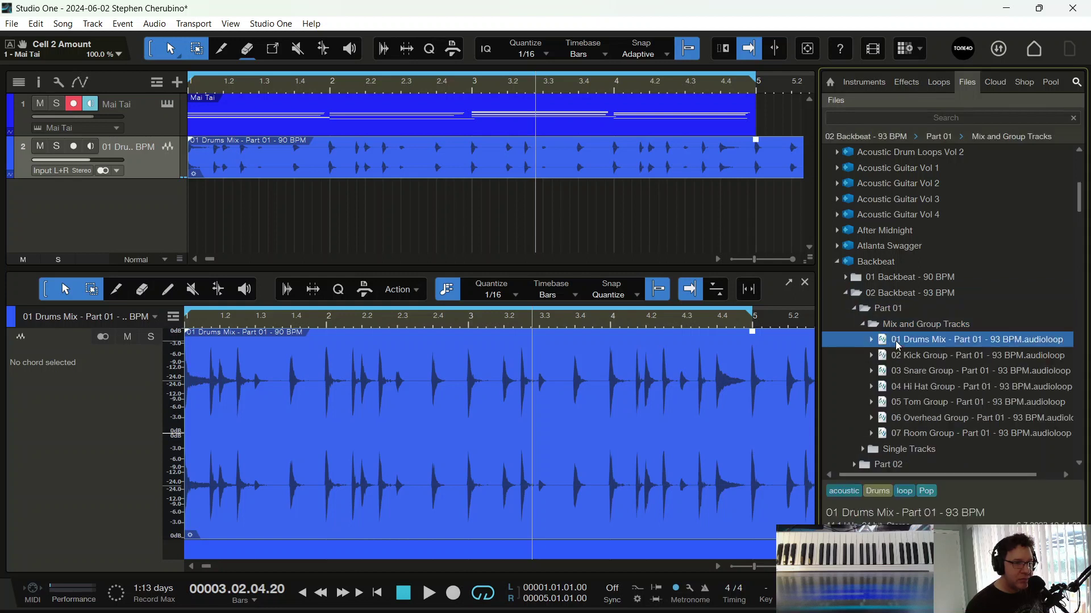
pyautogui.click(853, 308)
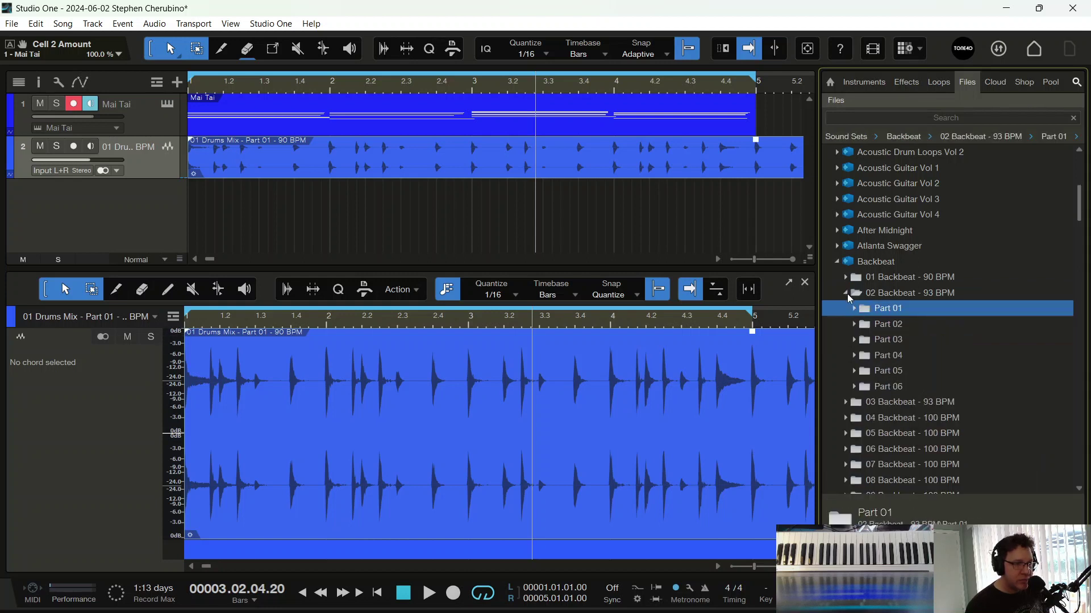
pyautogui.click(846, 292)
# Step: Preview the 01 Drums Mix loop from 03 Backbeat - 93 BPM, then collapse Backbeat
pyautogui.click(845, 307)
pyautogui.click(881, 328)
pyautogui.doubleClick(888, 339)
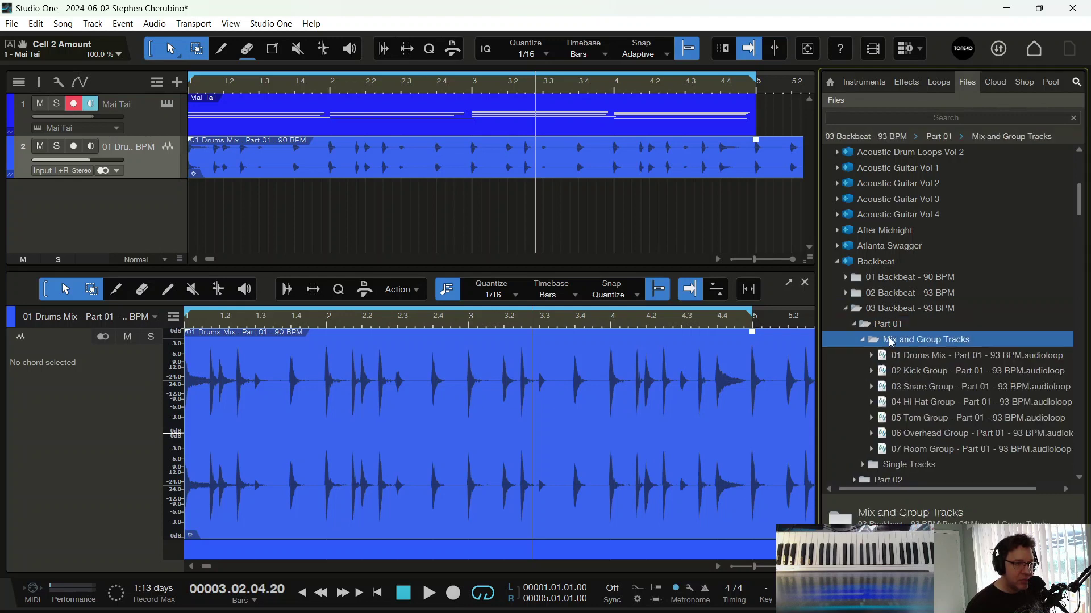
pyautogui.doubleClick(889, 337)
pyautogui.doubleClick(888, 338)
pyautogui.click(895, 356)
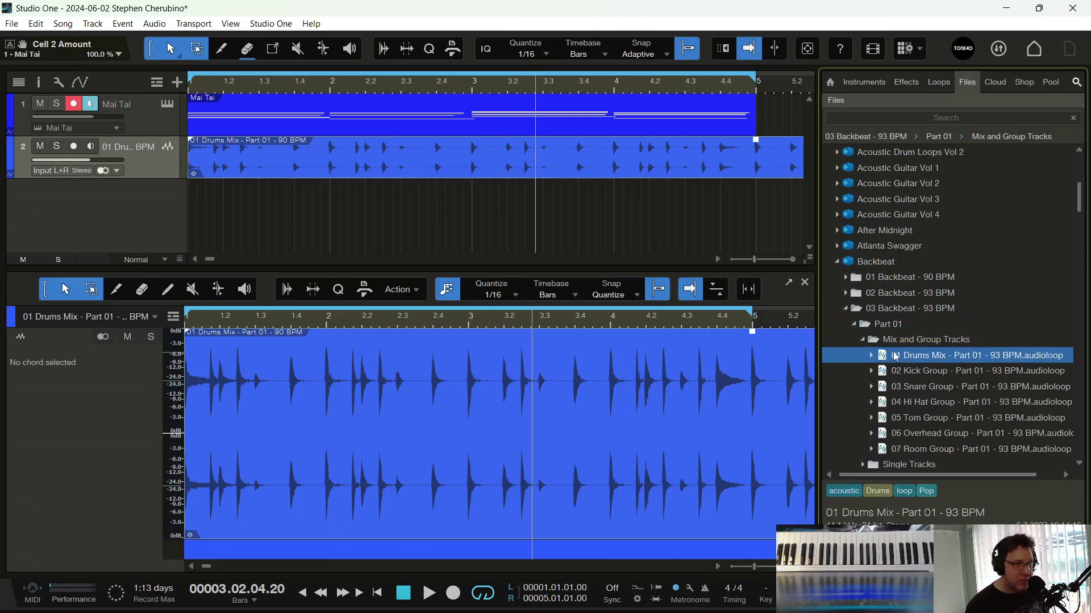
pyautogui.click(844, 309)
pyautogui.click(837, 262)
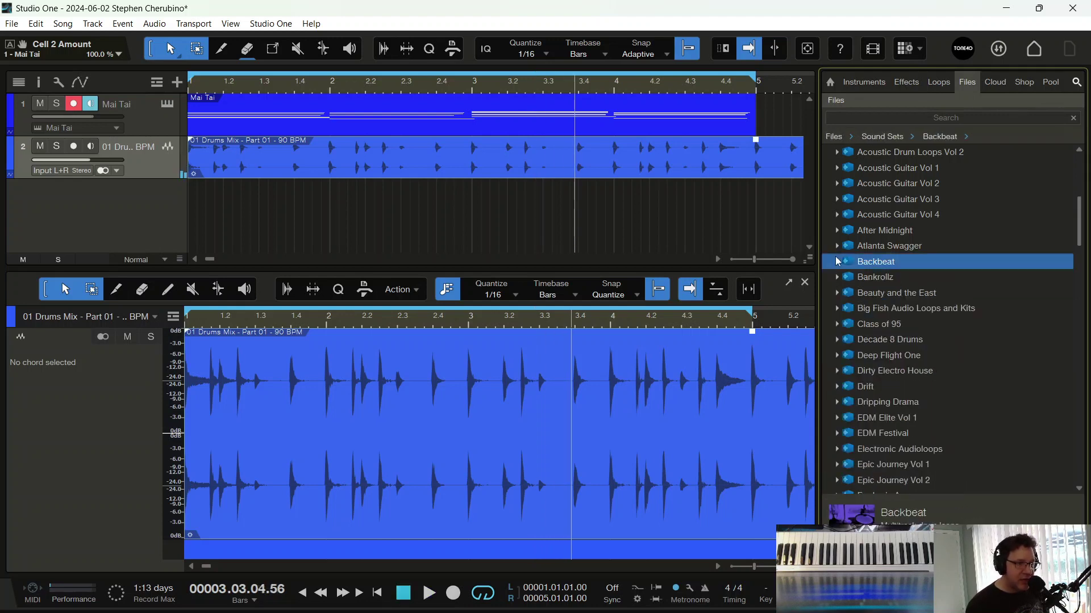
# Step: Preview Dirty Electro House loops 04 Kick_Slam, 04 Electro Bass and 05 Kick_Trip, then delete the drums mix event
pyautogui.scroll(-1, 847, 332)
pyautogui.click(837, 340)
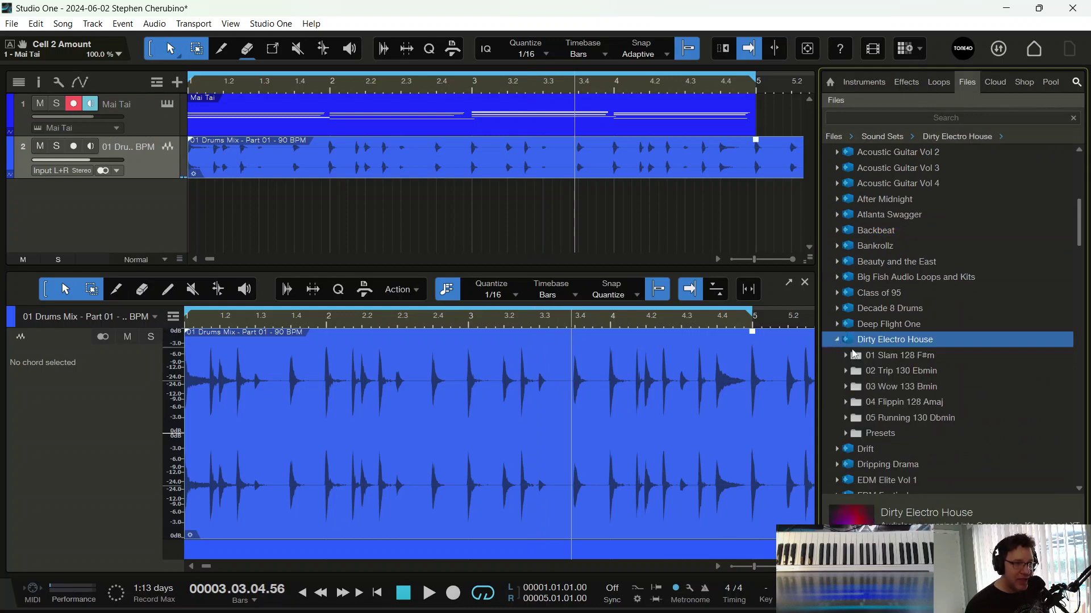
pyautogui.click(846, 357)
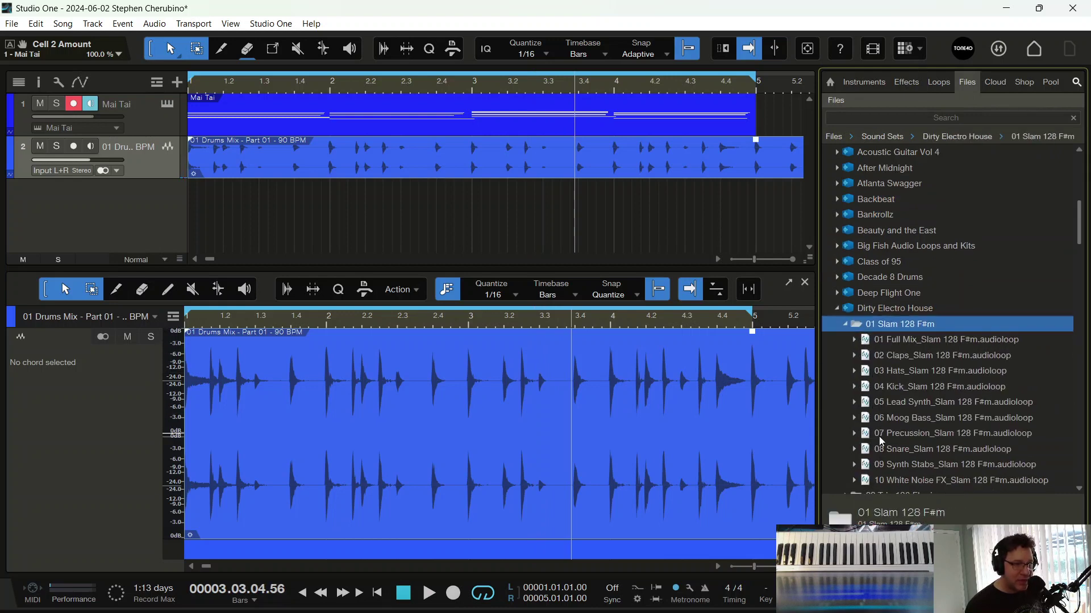
pyautogui.scroll(-3, 878, 436)
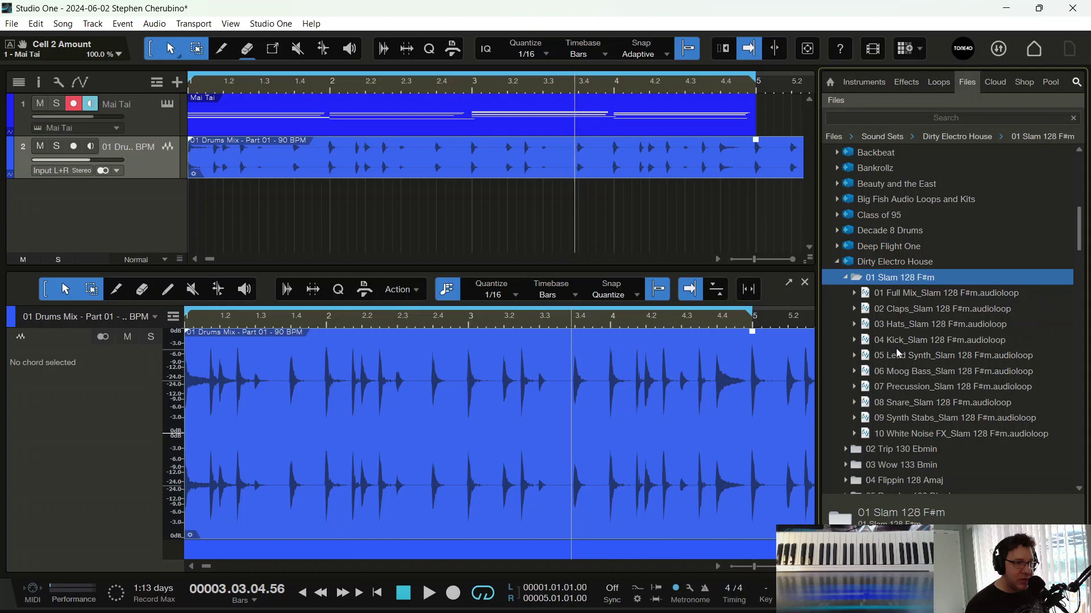
pyautogui.click(896, 340)
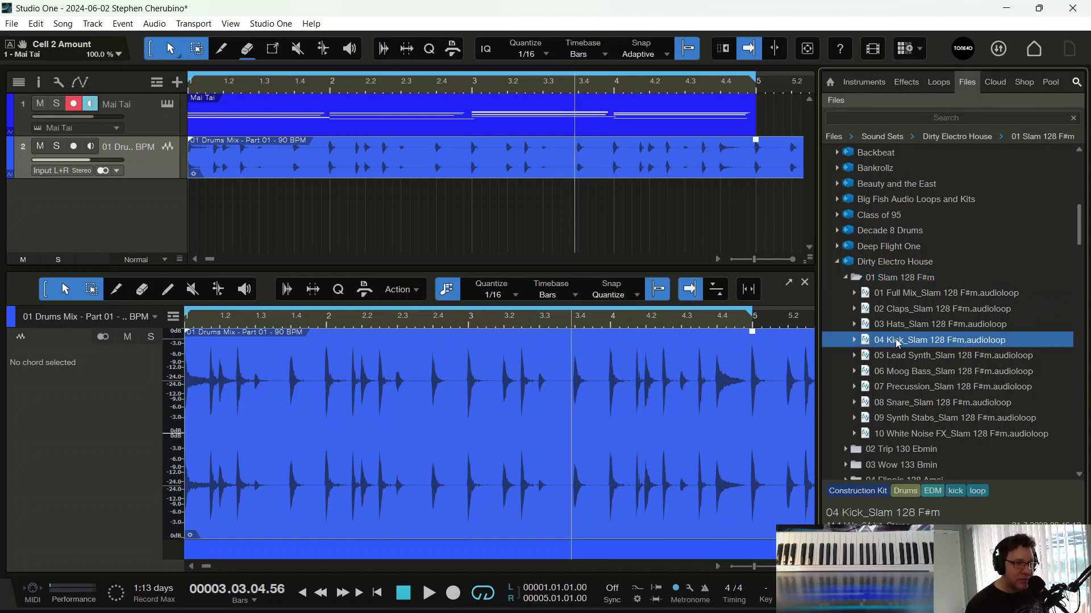
pyautogui.click(844, 275)
pyautogui.click(845, 292)
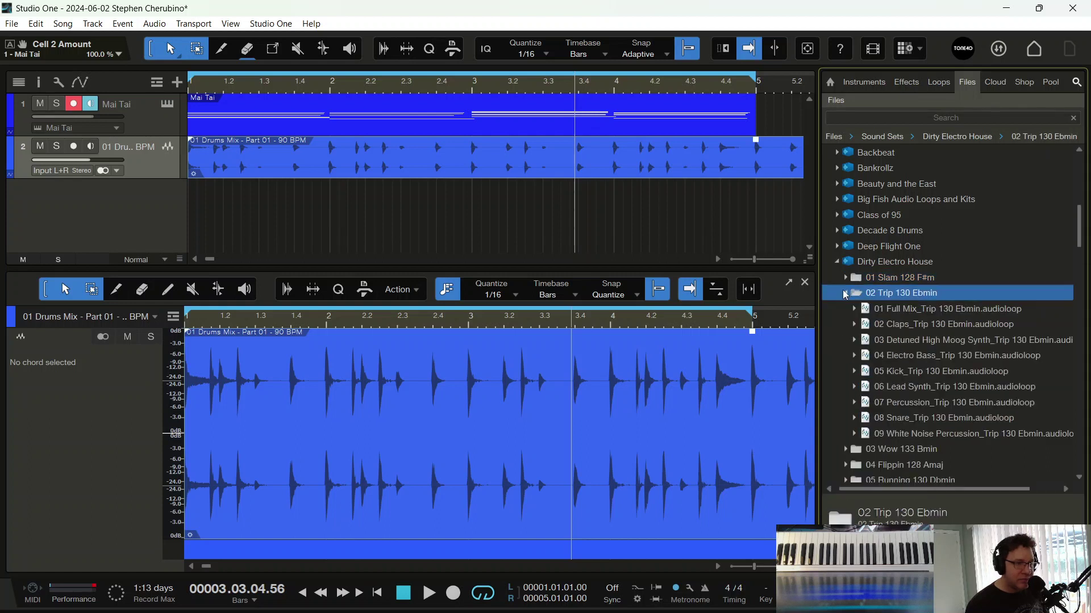
pyautogui.click(888, 356)
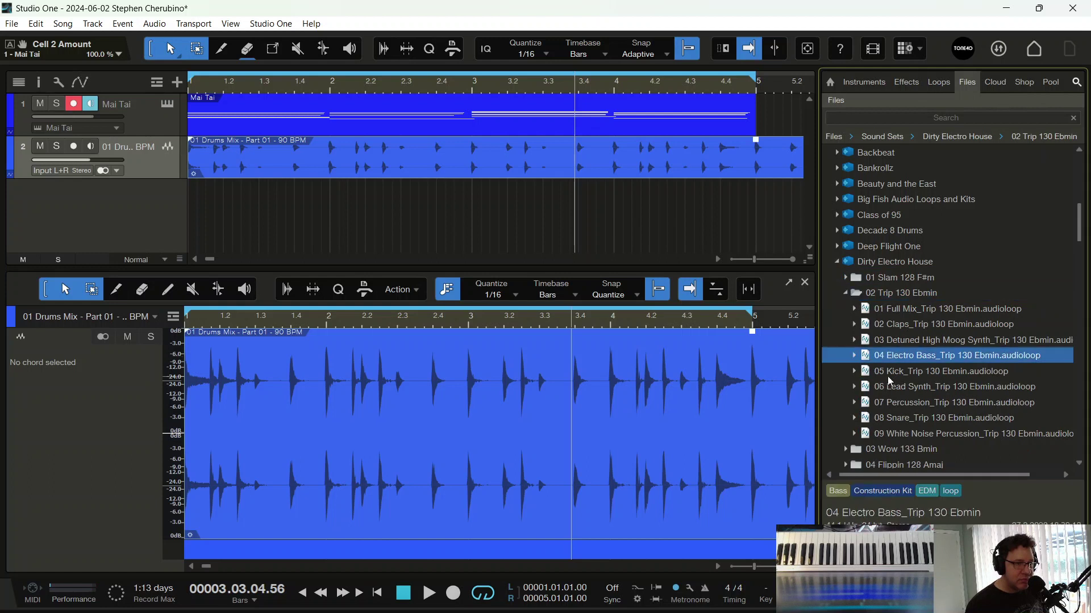
pyautogui.click(886, 372)
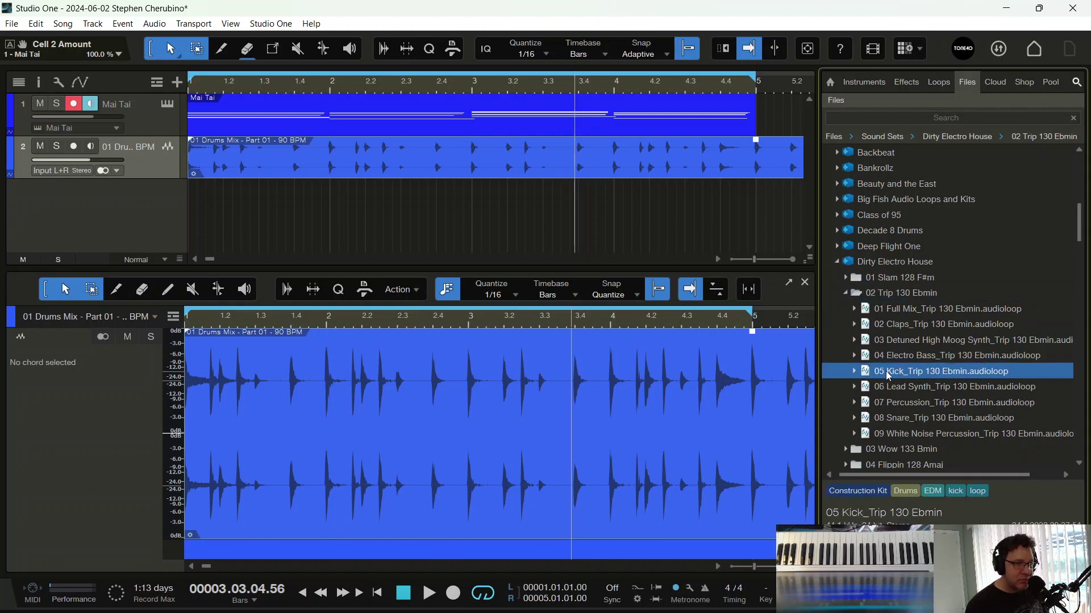
pyautogui.click(708, 161)
pyautogui.press('Delete')
# Step: Put the 05 Kick_Trip 130 Ebmin loop on track 2 and play it
pyautogui.moveTo(863, 372); pyautogui.dragTo(235, 157)
pyautogui.press('space')
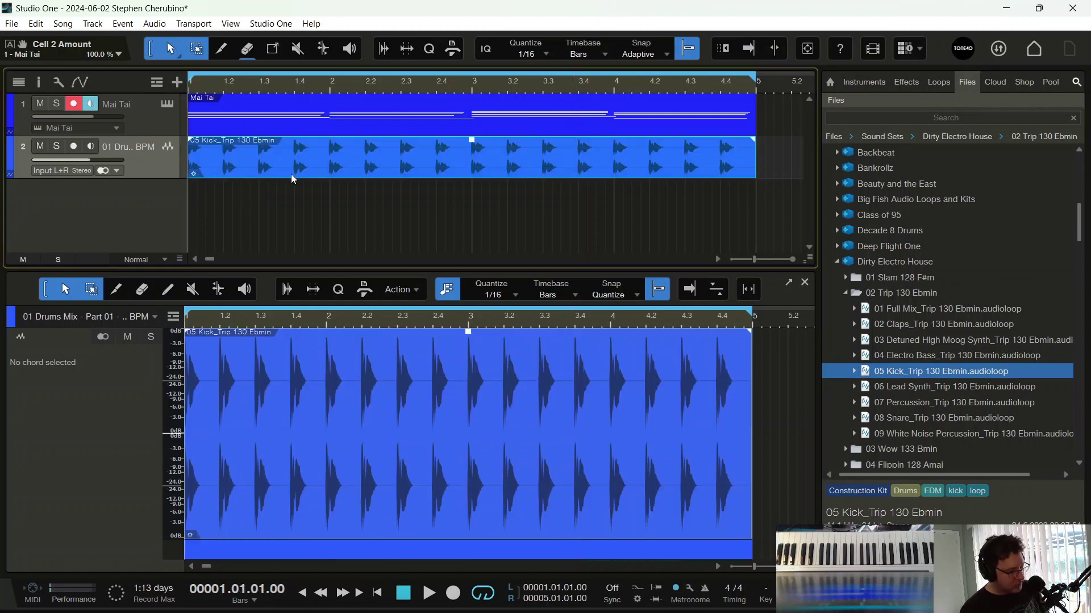
pyautogui.press('f')
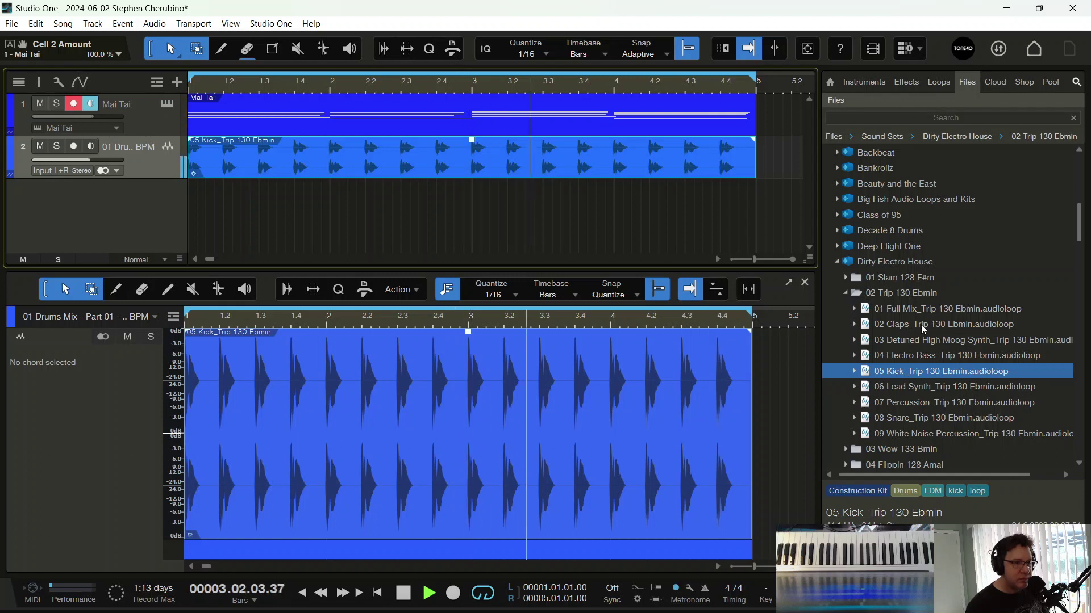
# Step: Add 02 Claps and 08 Snare loops on new tracks and lower the snare to -7.5
pyautogui.moveTo(921, 325); pyautogui.dragTo(215, 214)
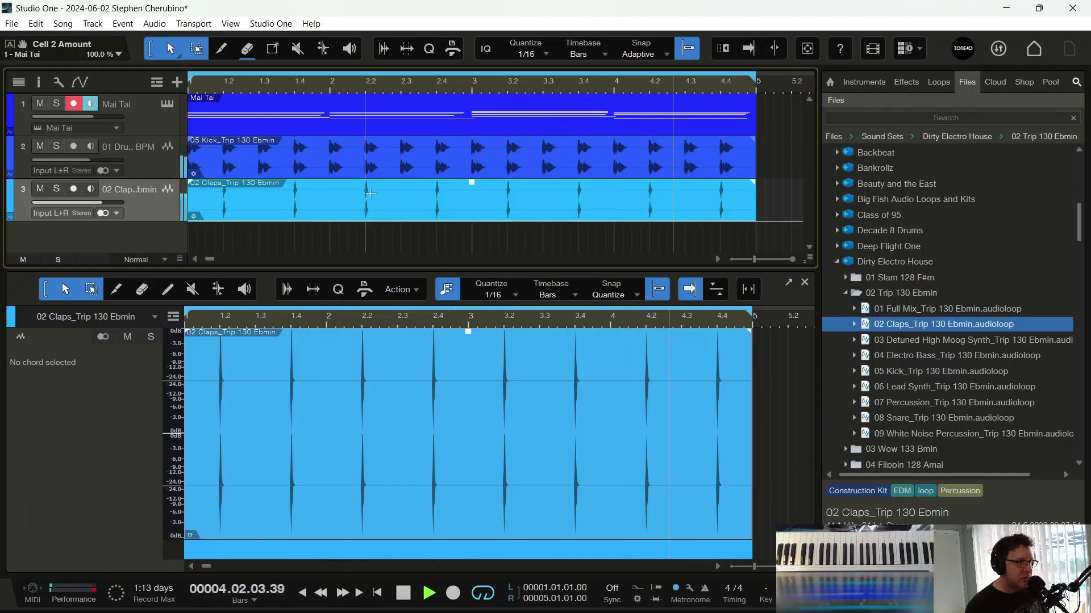
pyautogui.moveTo(903, 419); pyautogui.dragTo(190, 241)
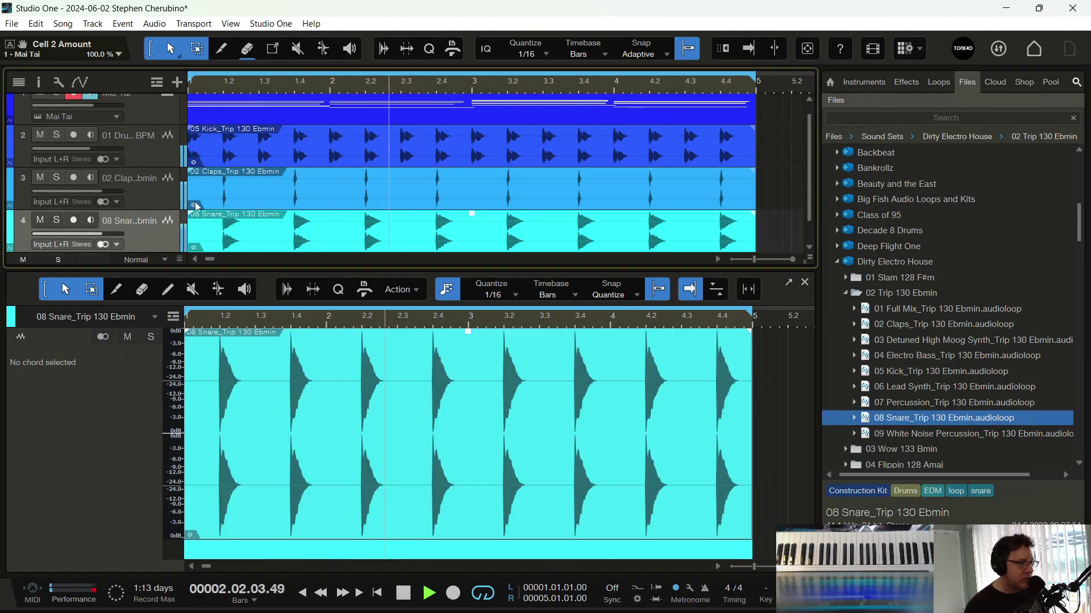
pyautogui.moveTo(103, 234); pyautogui.dragTo(77, 234)
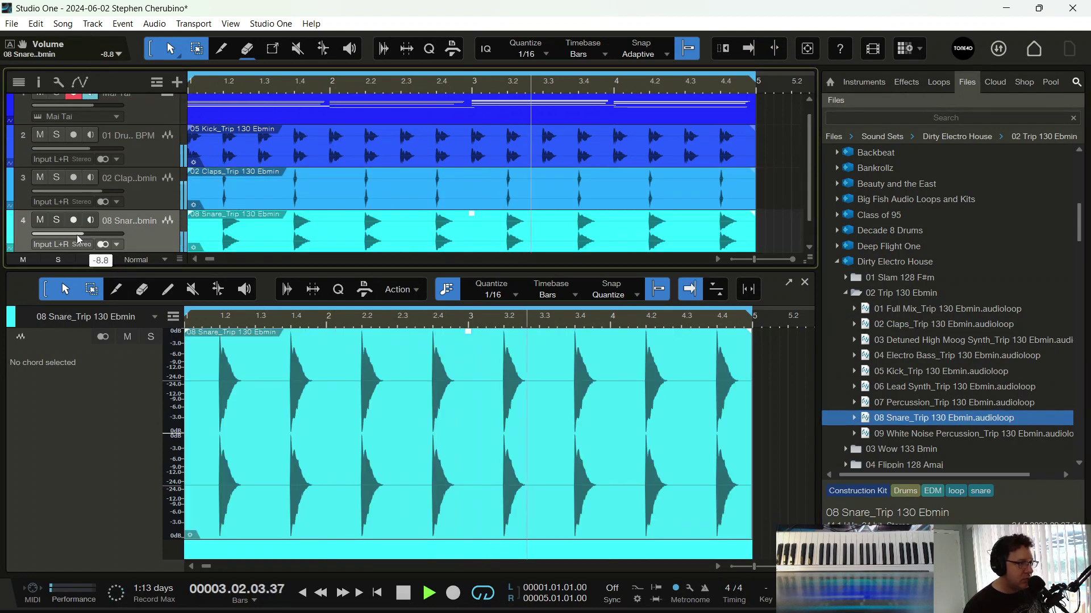
pyautogui.rightClick(158, 202)
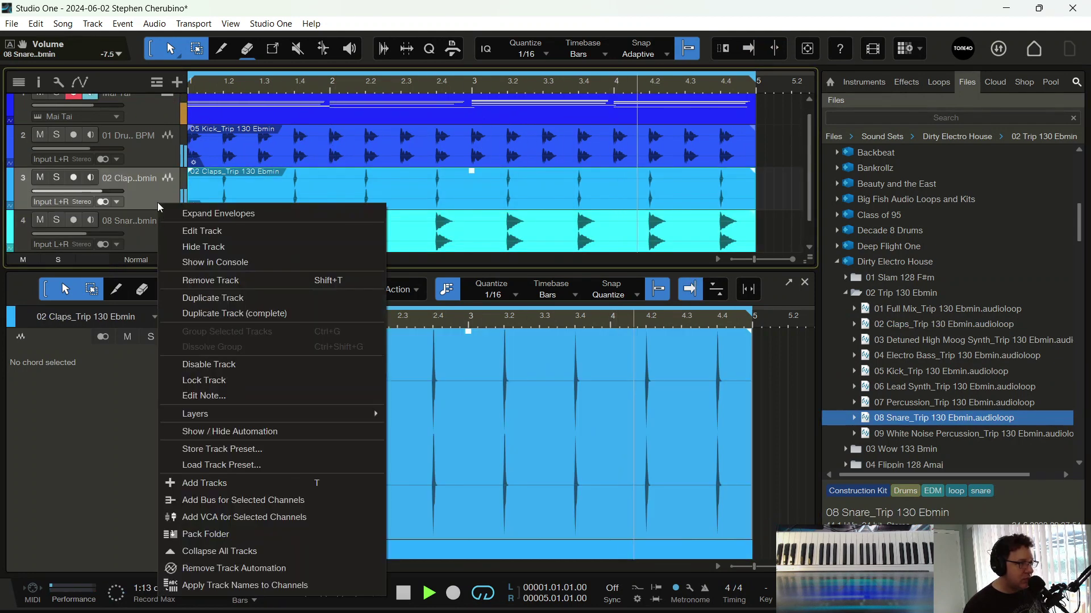
# Step: Remove the claps track, drop the snare to -10.0, and turn the kick down slightly
pyautogui.click(200, 280)
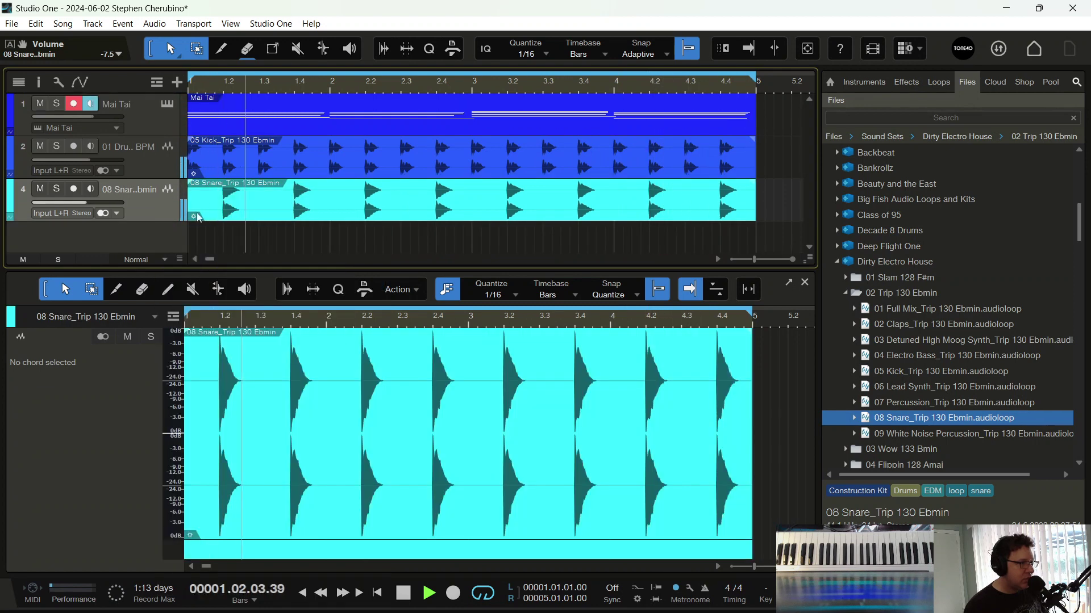
pyautogui.moveTo(84, 202); pyautogui.dragTo(77, 202)
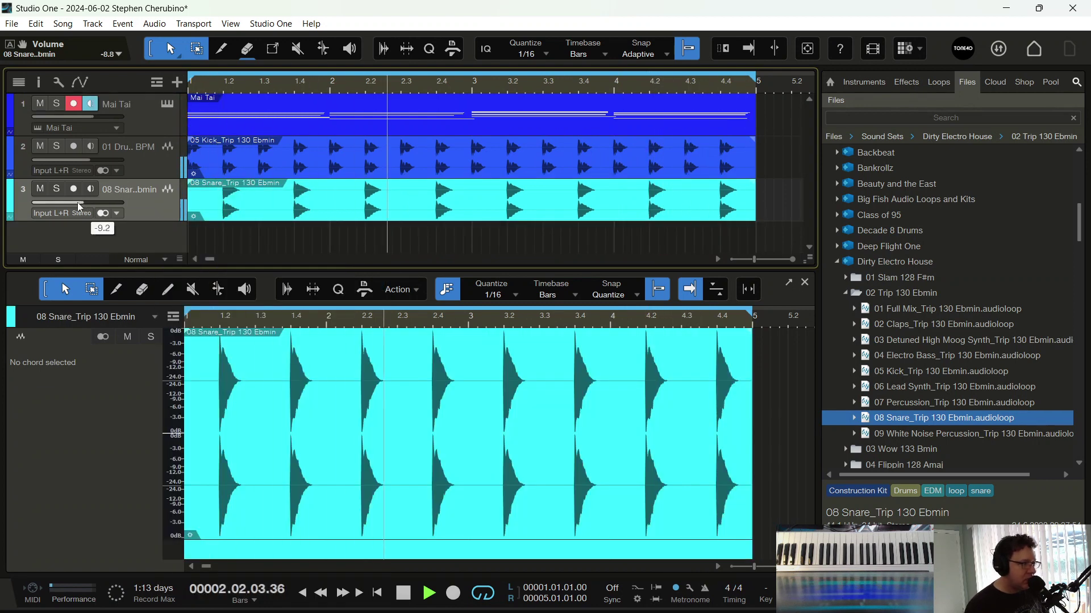
pyautogui.press('space')
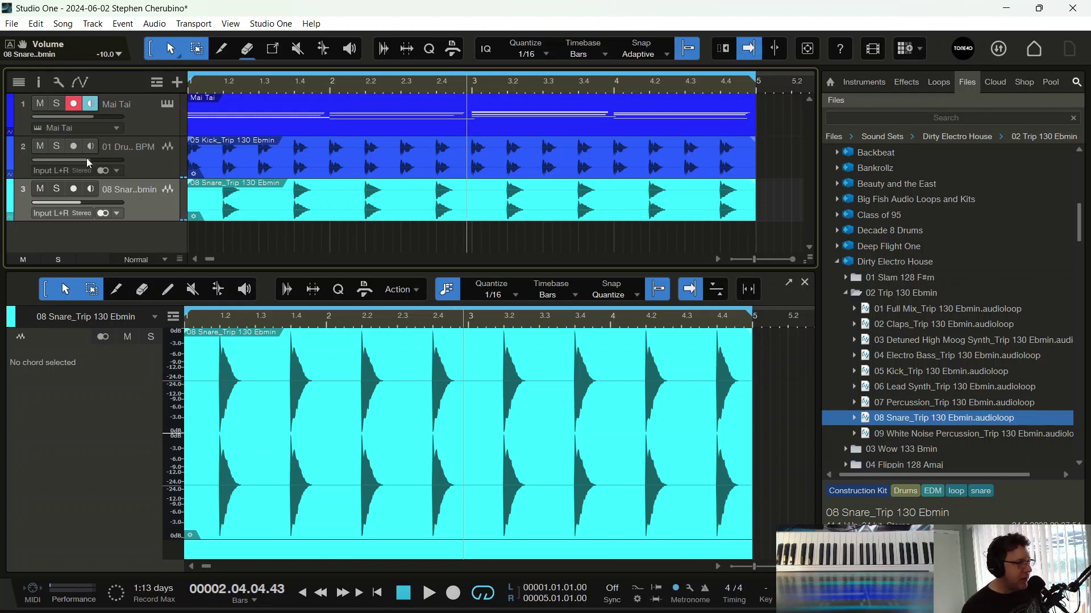
pyautogui.moveTo(87, 159); pyautogui.dragTo(82, 160)
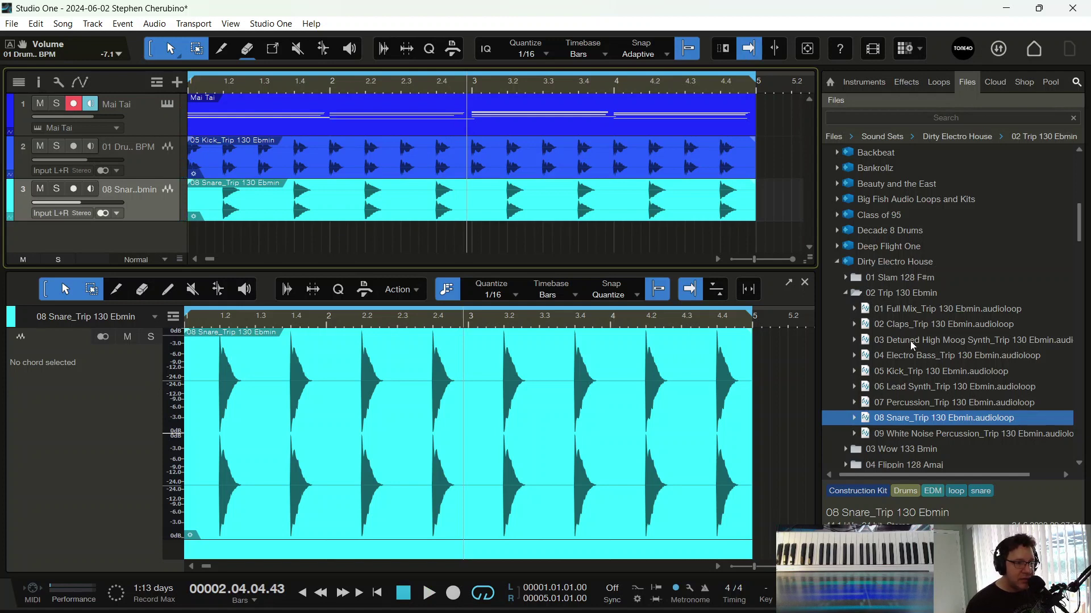
# Step: Add the 09 White Noise Percussion loop on a new track and lower its volume
pyautogui.click(909, 434)
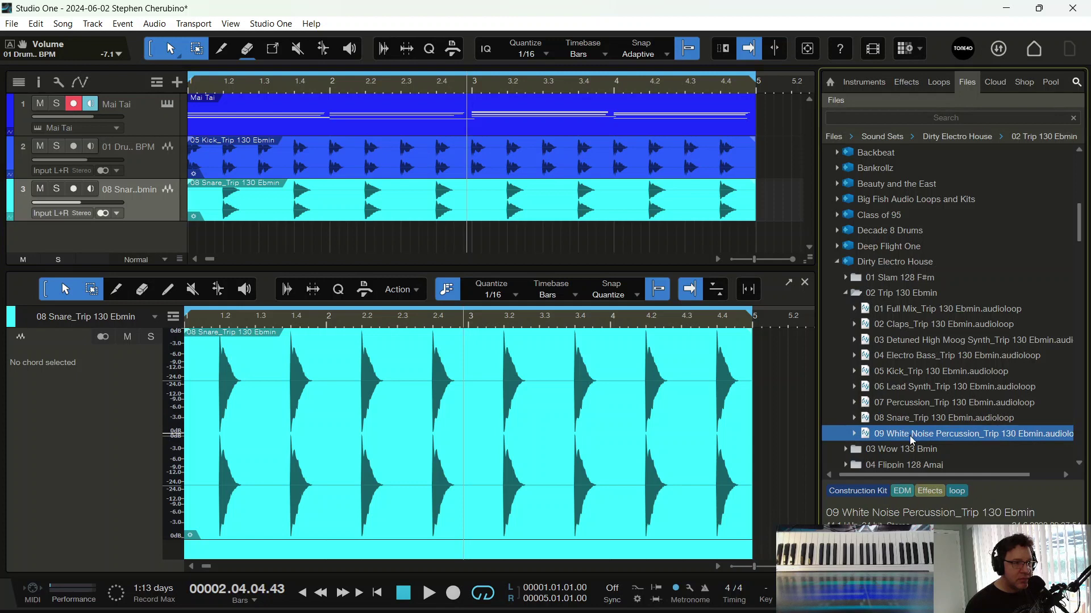
pyautogui.moveTo(909, 434); pyautogui.dragTo(202, 227)
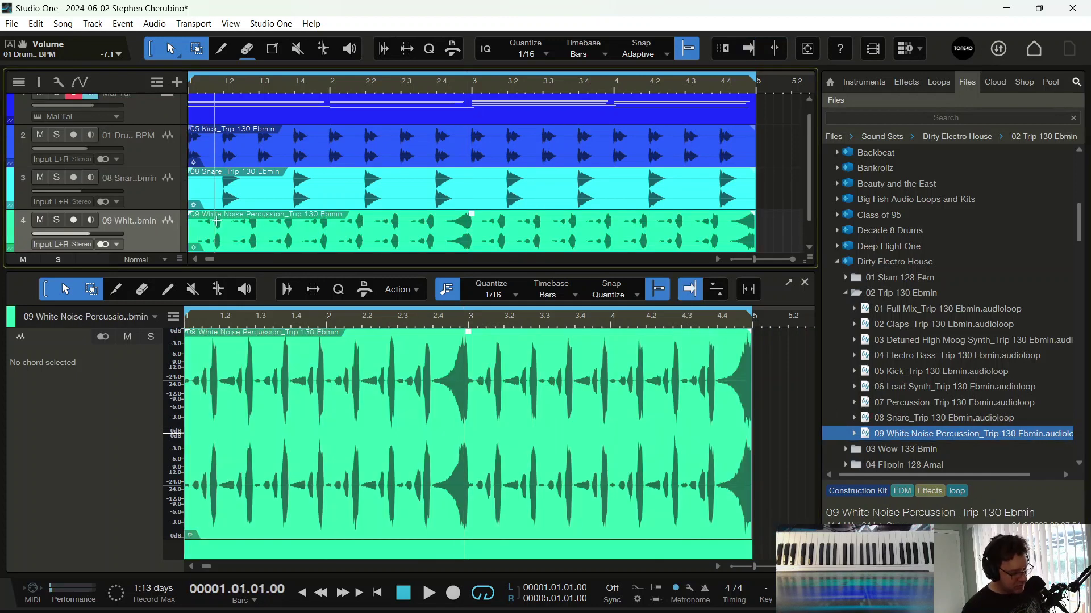
pyautogui.press('space')
pyautogui.moveTo(78, 234); pyautogui.dragTo(62, 234)
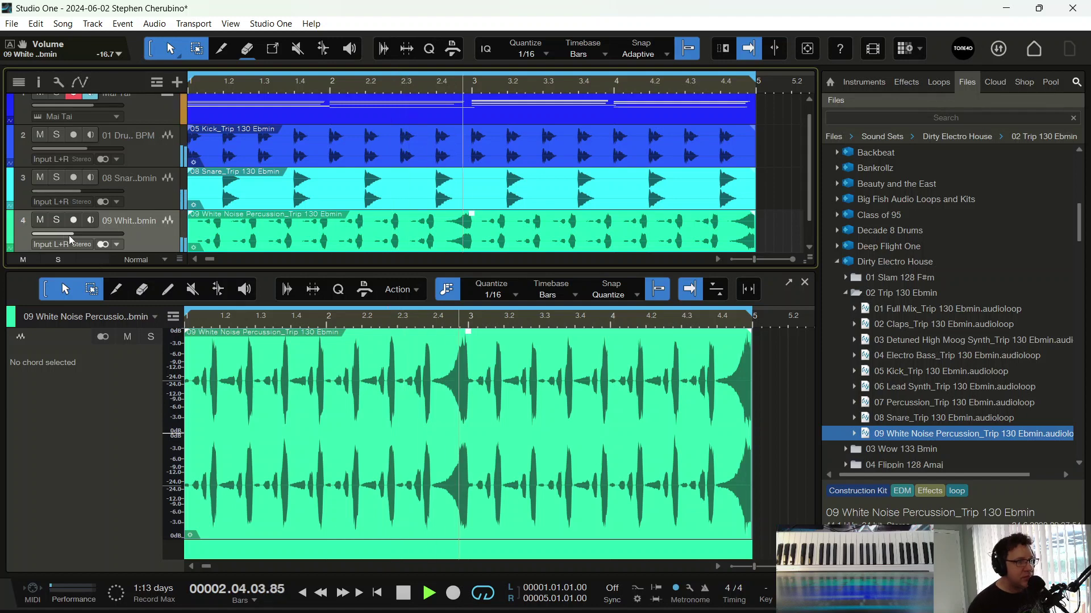
# Step: Turn off playhead following, zoom in around bar 3, stop playback, and reopen Mai Tai
pyautogui.click(749, 49)
pyautogui.moveTo(546, 84); pyautogui.dragTo(541, 114)
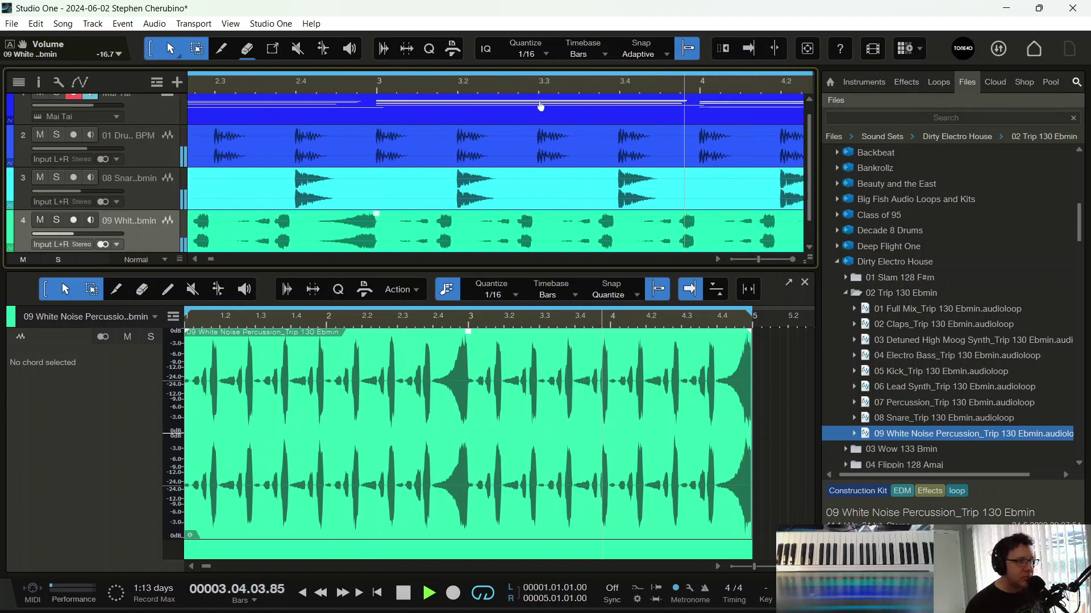
pyautogui.scroll(-1, 510, 114)
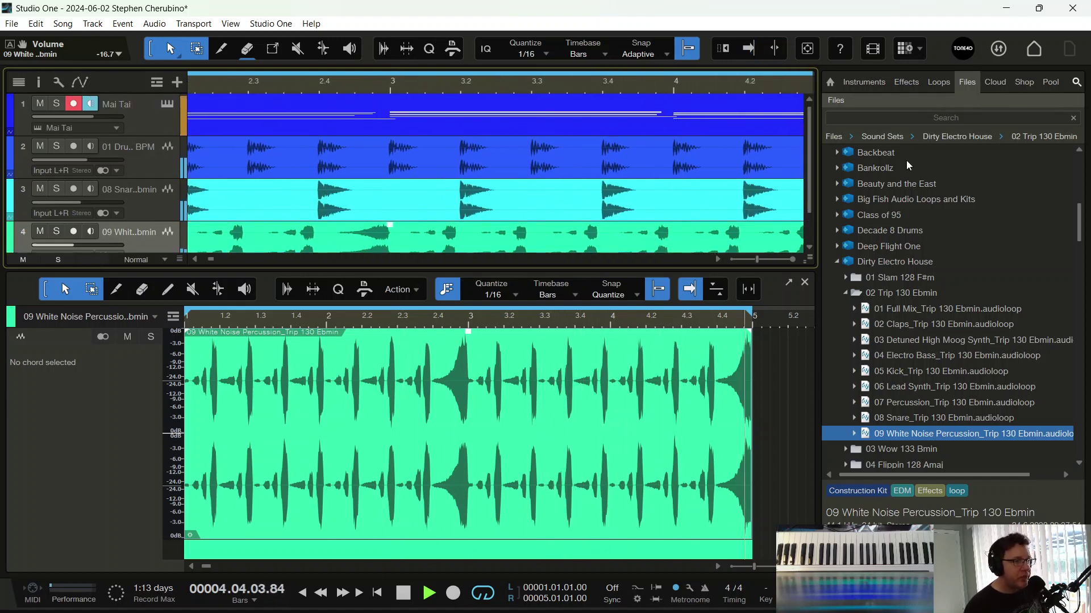
pyautogui.press('space')
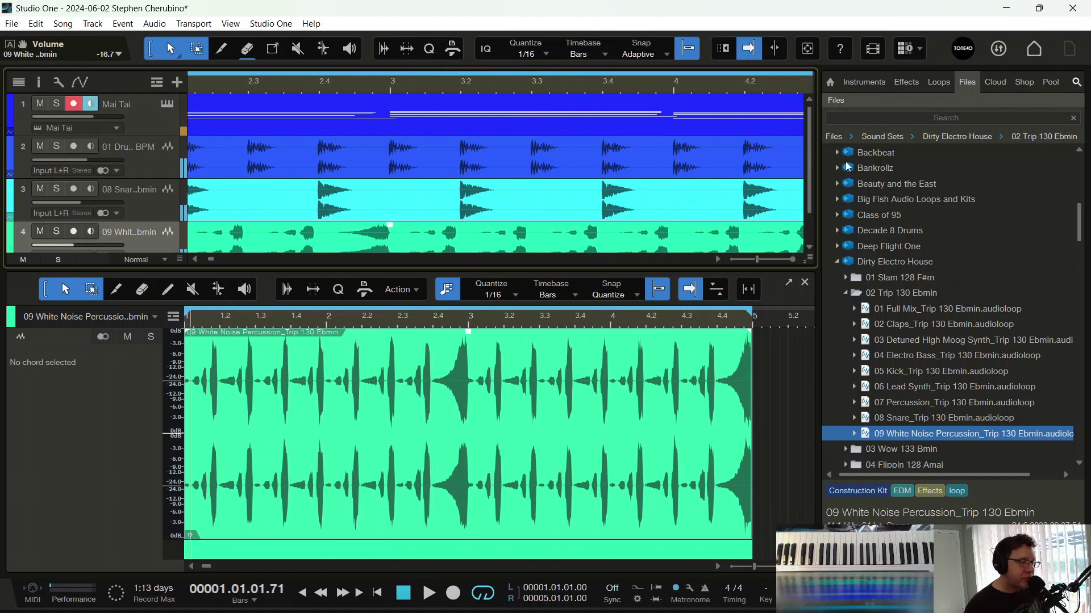
pyautogui.click(166, 104)
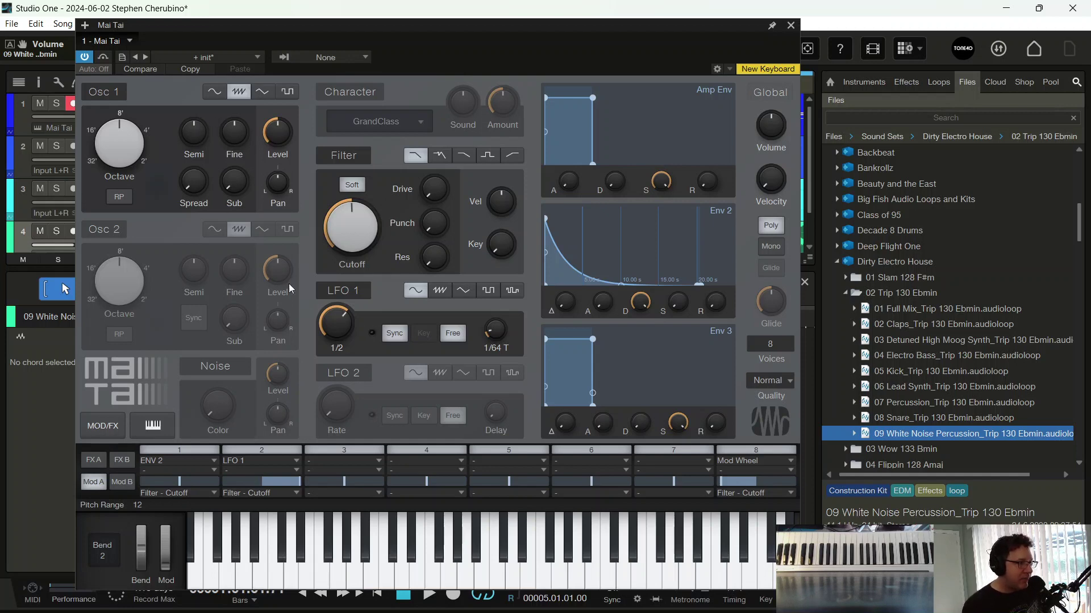
# Step: Enable Mai Tai's LFO 2, raise its rate, and sync it to tempo at 1/4
pyautogui.click(348, 375)
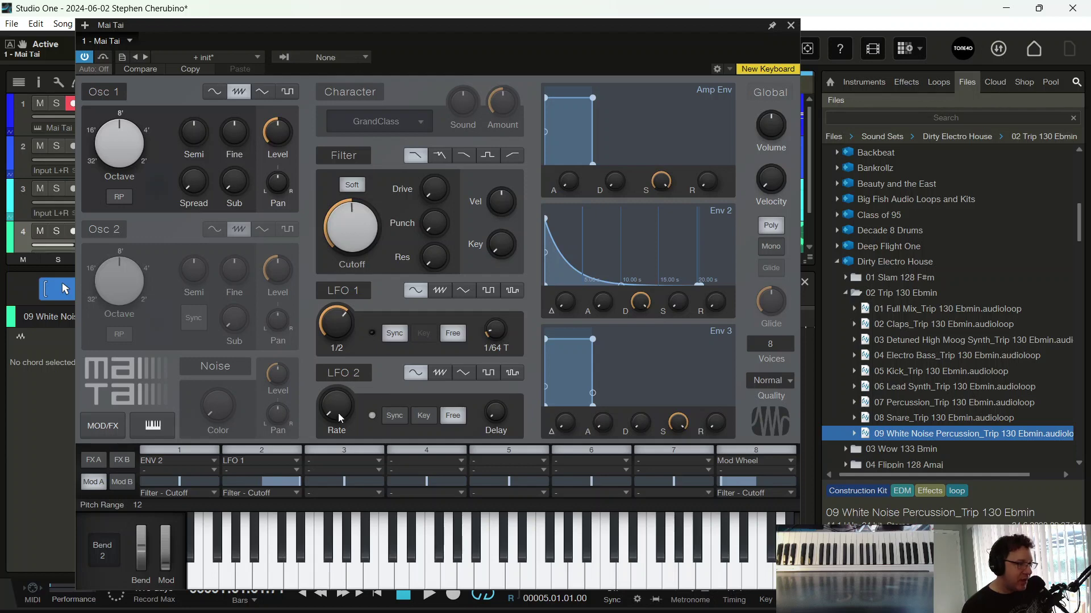
pyautogui.moveTo(338, 413); pyautogui.dragTo(340, 372)
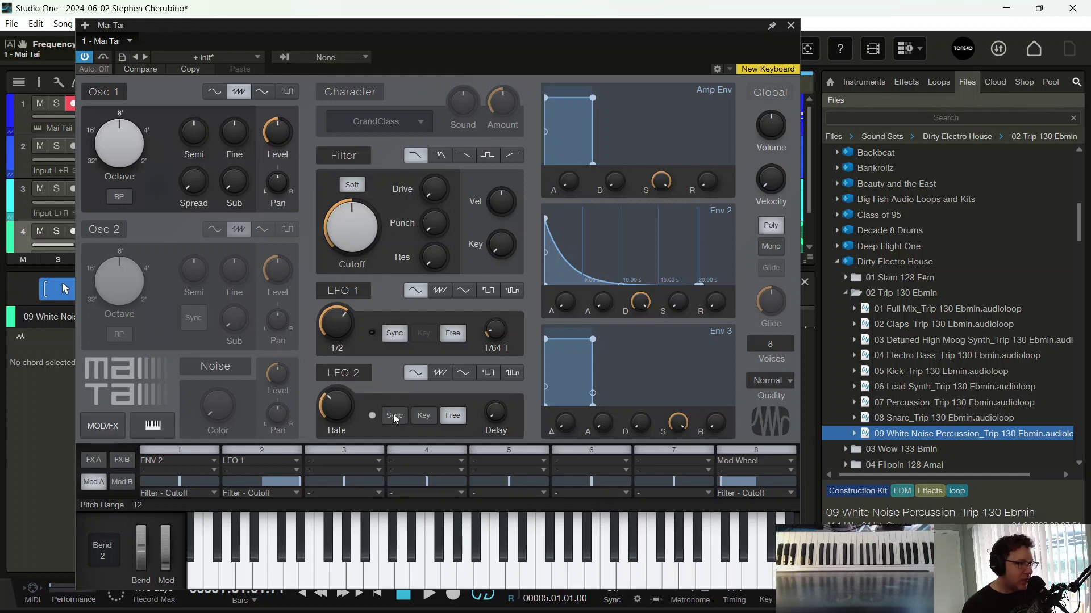
pyautogui.click(395, 416)
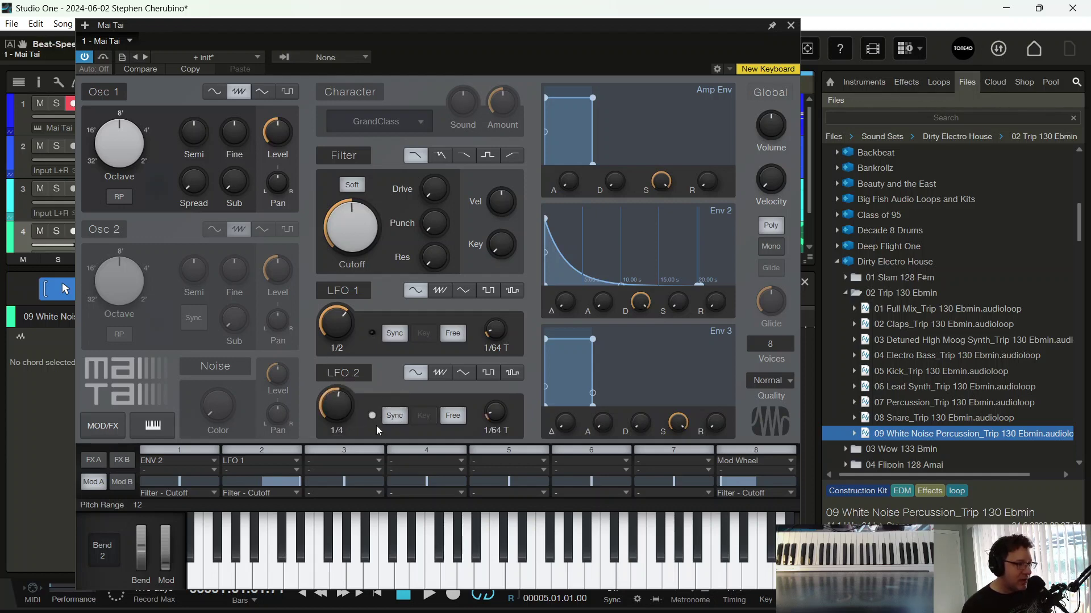
# Step: Route LFO 2 to OSC 2 - Pitch in mod slot 3 and raise its amount
pyautogui.click(373, 461)
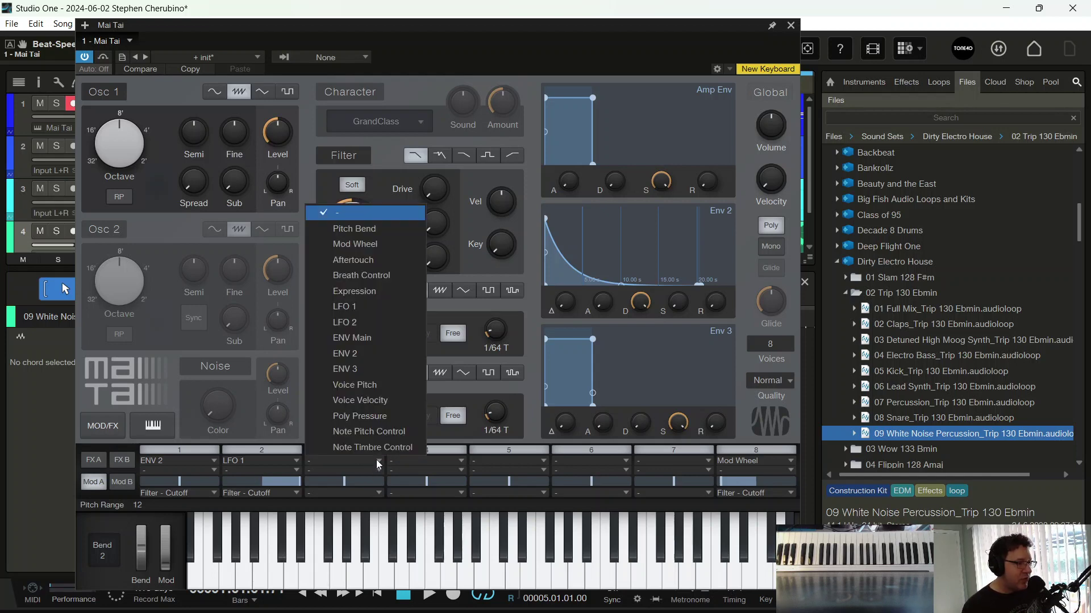
pyautogui.click(356, 325)
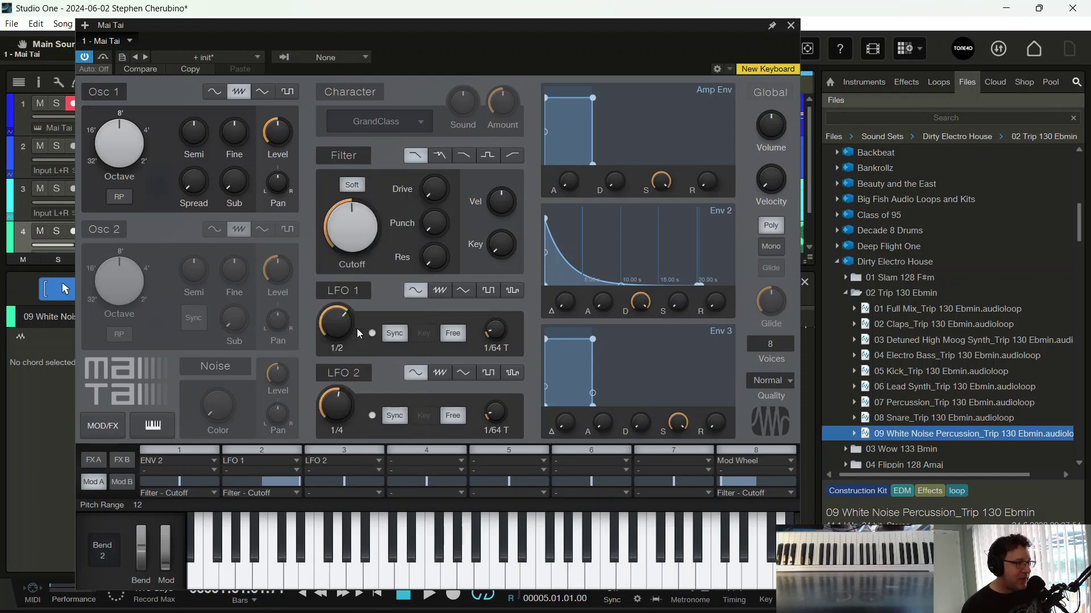
pyautogui.click(375, 492)
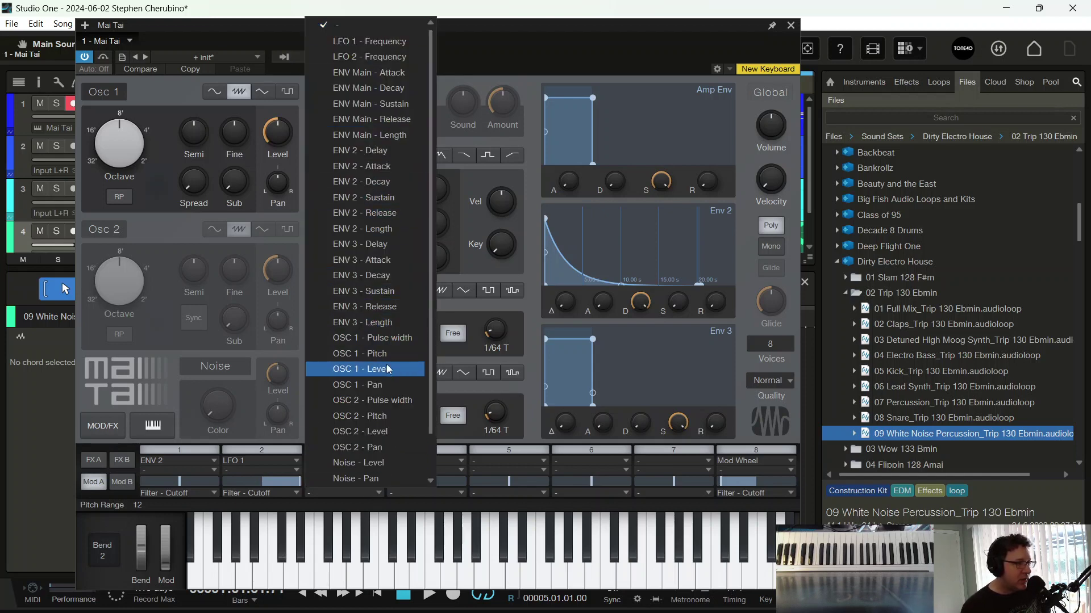
pyautogui.click(385, 416)
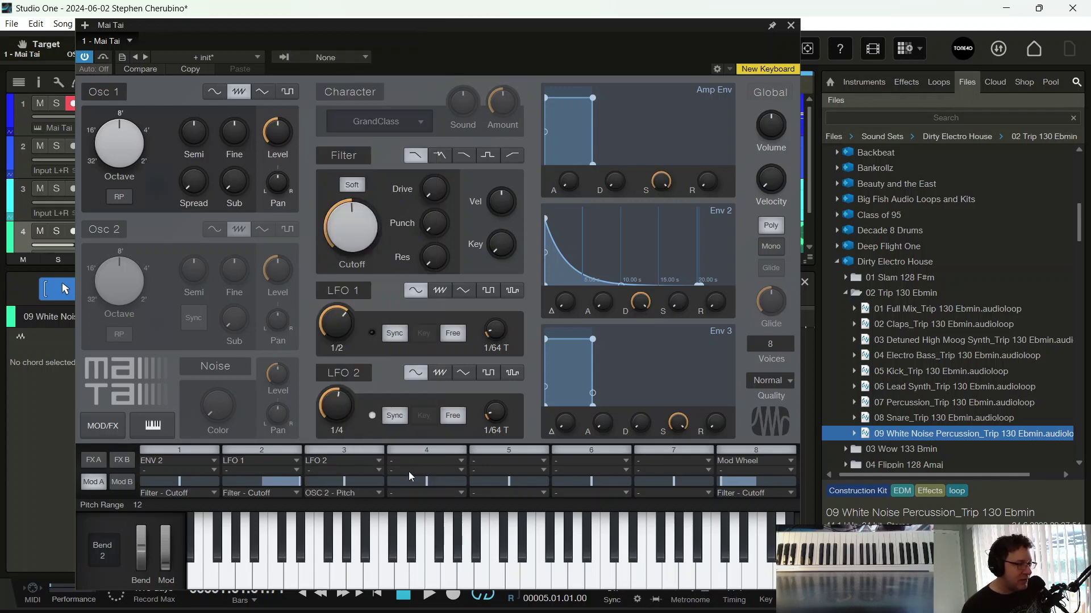
pyautogui.moveTo(353, 483); pyautogui.dragTo(390, 482)
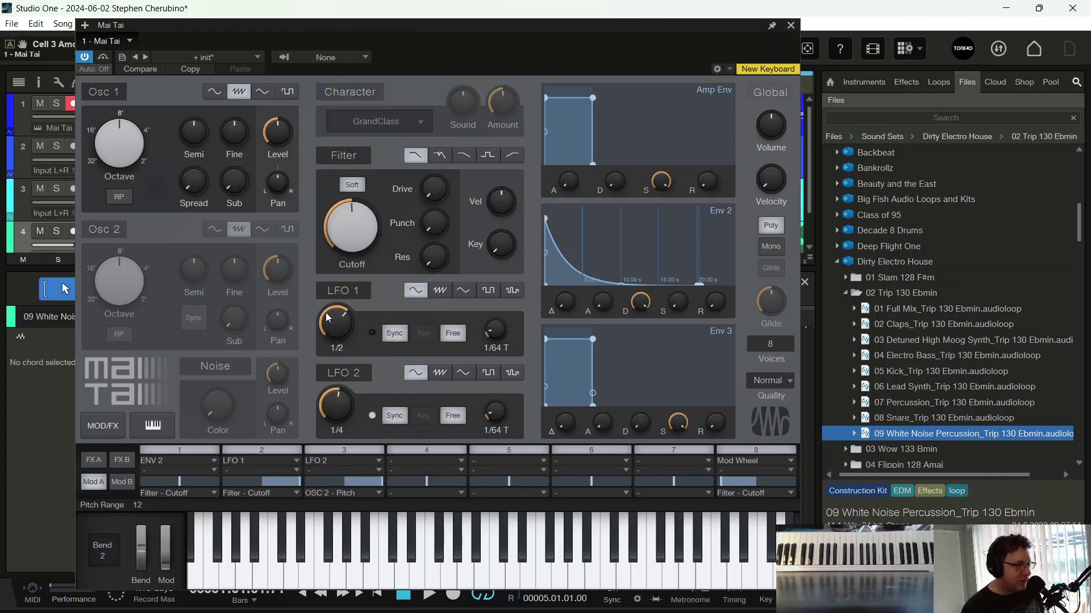
# Step: Slow LFO 2's synced rate to 1 Bar while listening to playback
pyautogui.press('space')
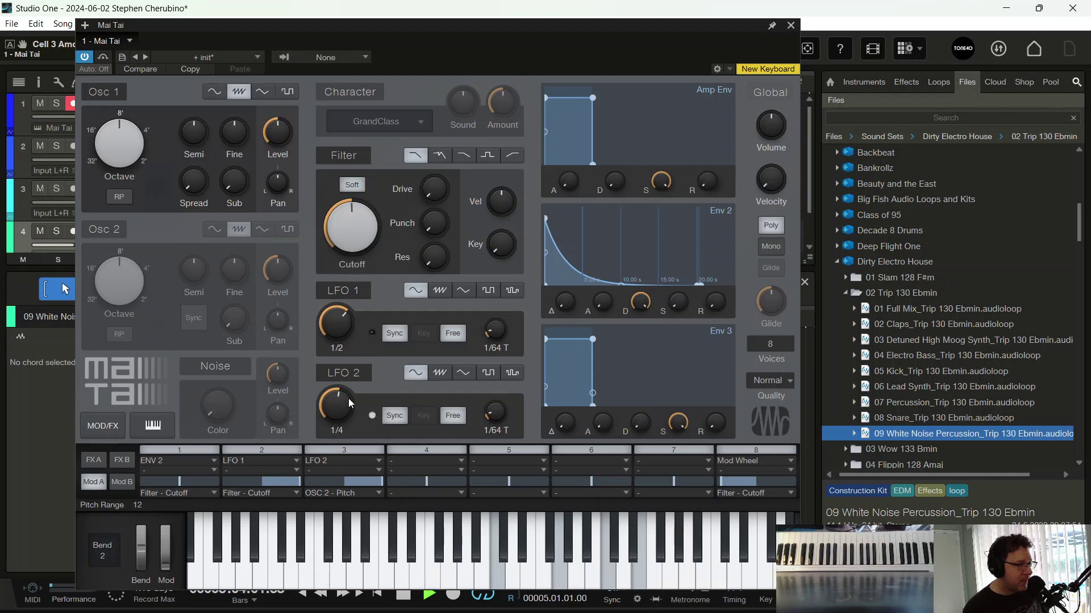
pyautogui.moveTo(347, 402); pyautogui.dragTo(346, 358)
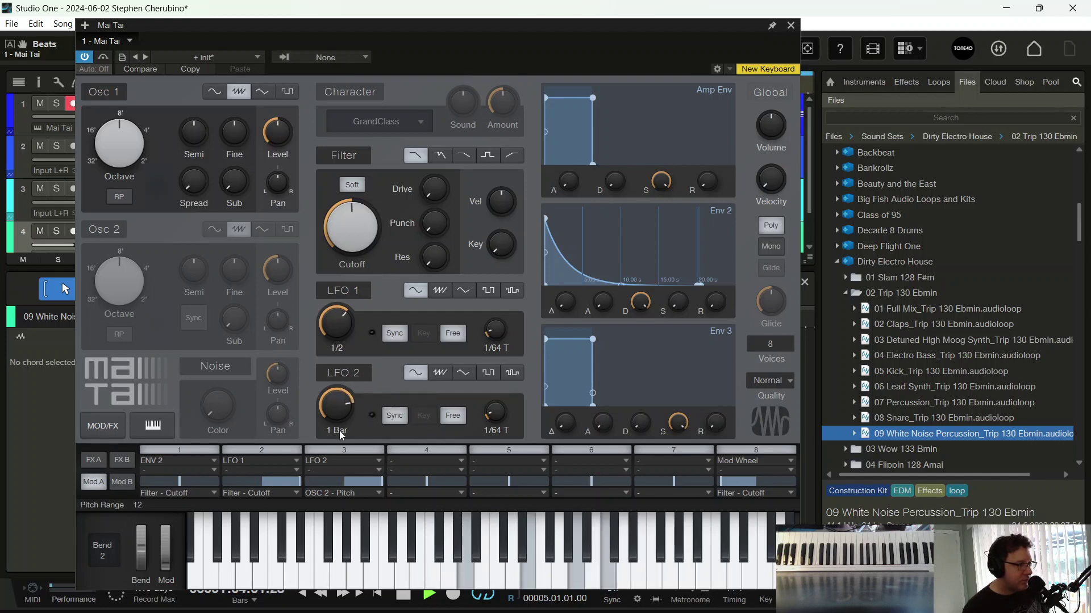
pyautogui.press('space')
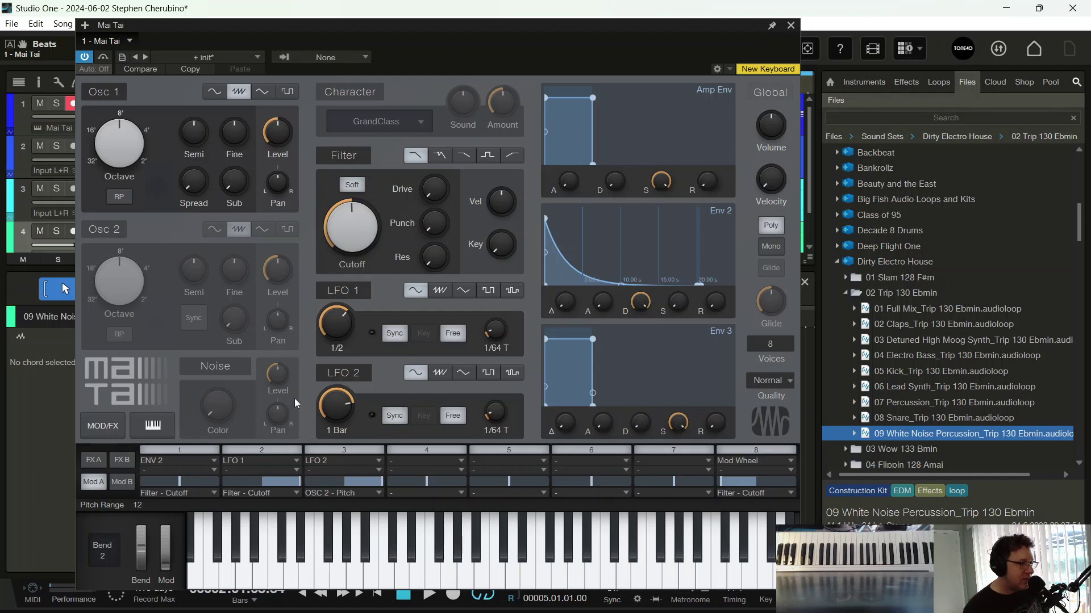
# Step: Switch off LFO 1, retarget mod slot 3 to OSC 1 - Pitch, and audition the patch
pyautogui.click(335, 290)
pyautogui.press('space')
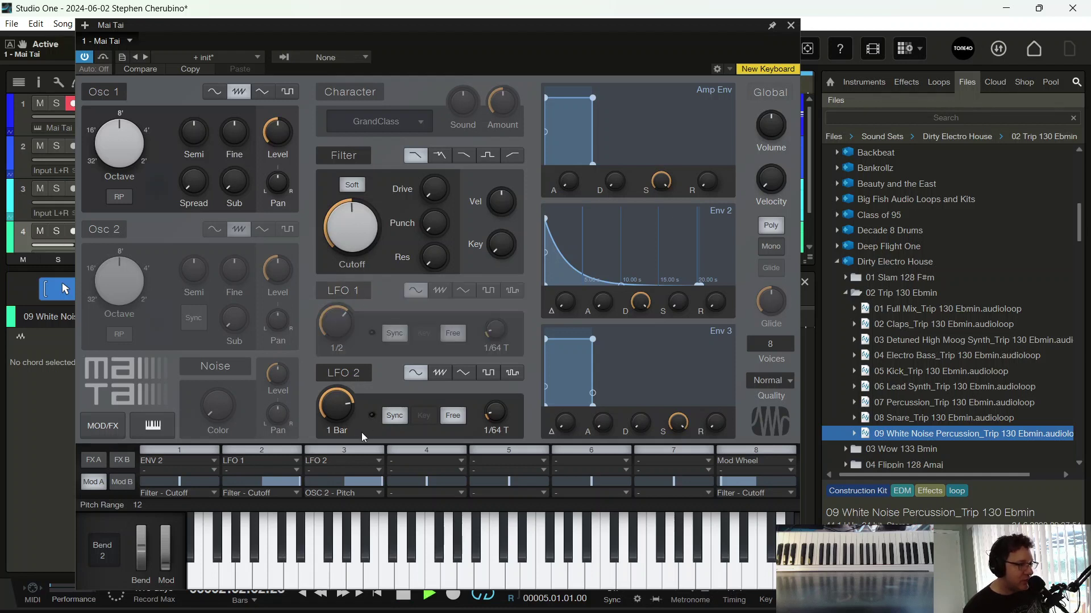
pyautogui.press('space')
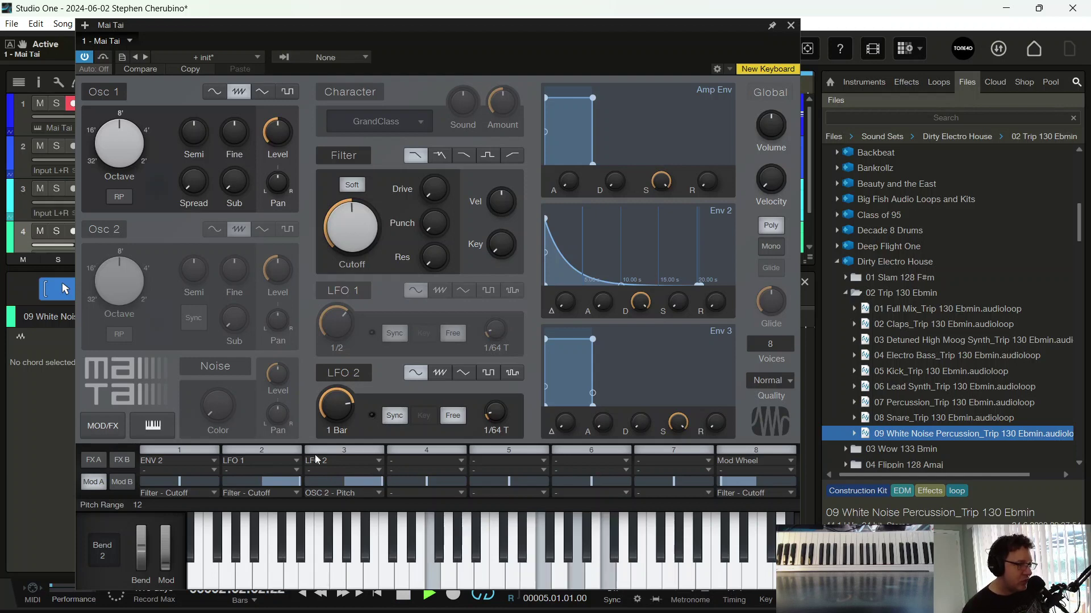
pyautogui.press('space')
pyautogui.click(330, 493)
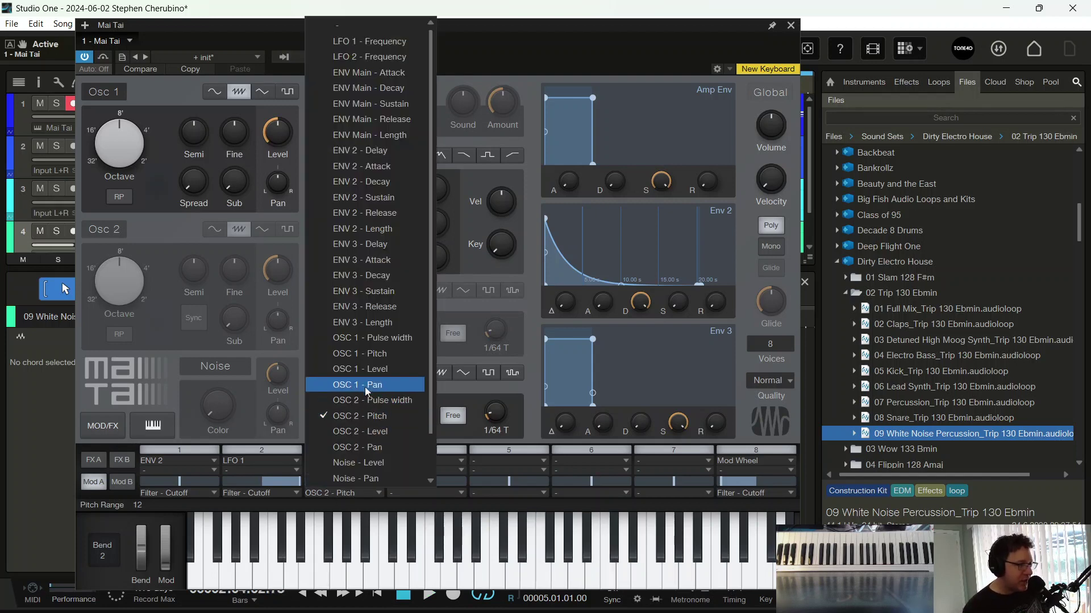
pyautogui.click(359, 353)
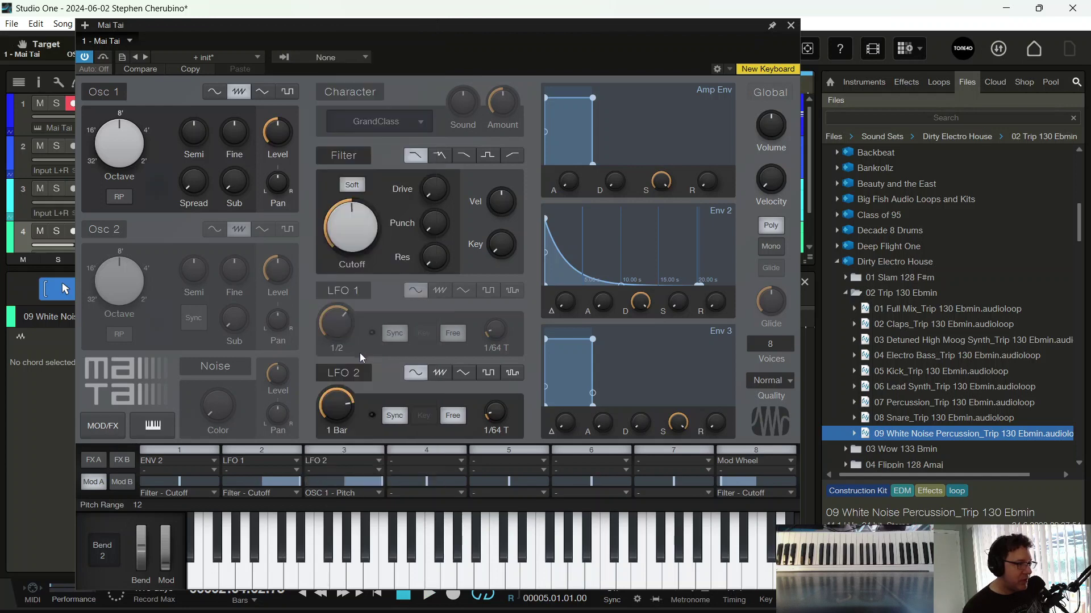
pyautogui.press('space')
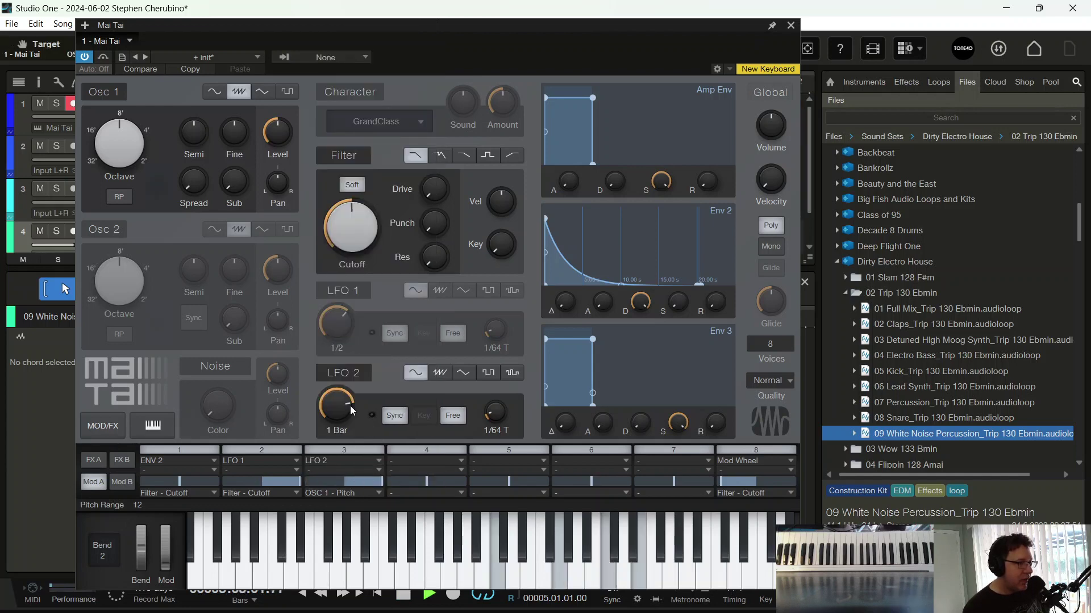
# Step: Set LFO 2's rate to 1/2, raise its pitch modulation amount, and turn LFO 1 back on
pyautogui.moveTo(335, 400); pyautogui.dragTo(336, 420)
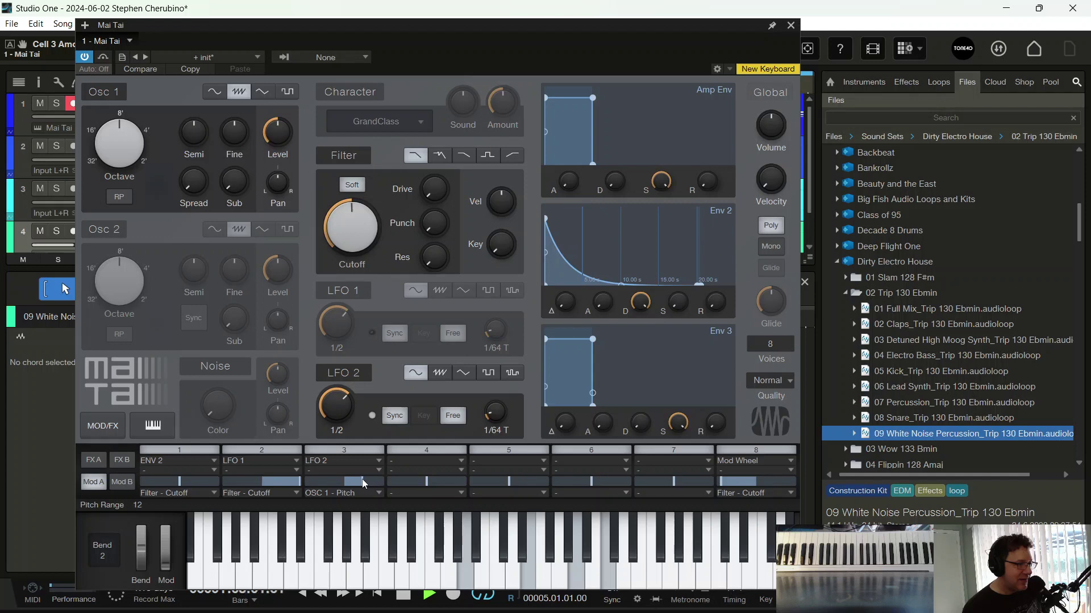
pyautogui.moveTo(363, 481); pyautogui.dragTo(369, 483)
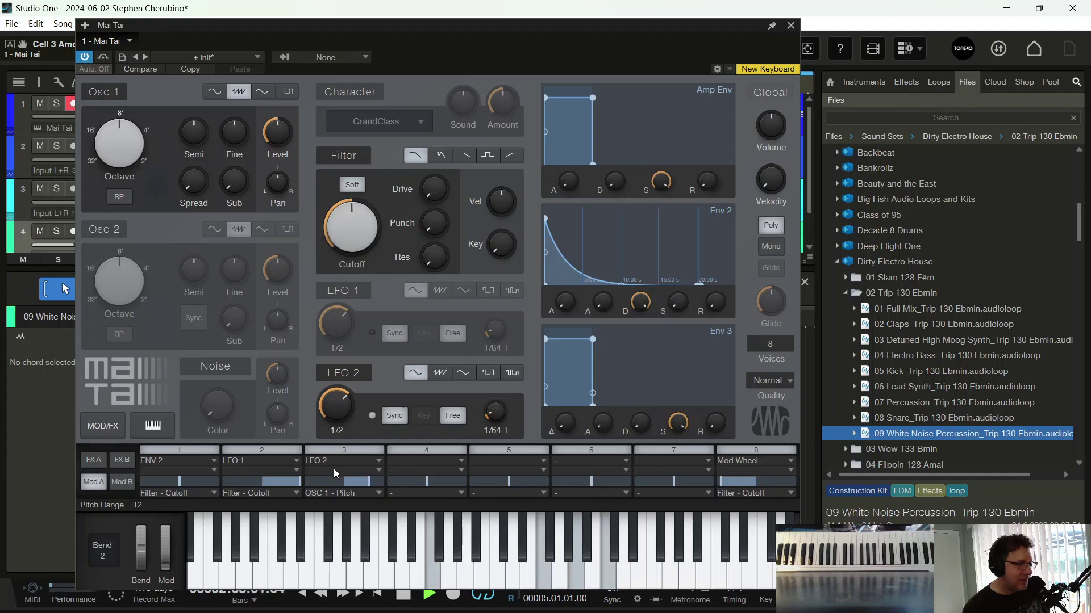
pyautogui.click(372, 333)
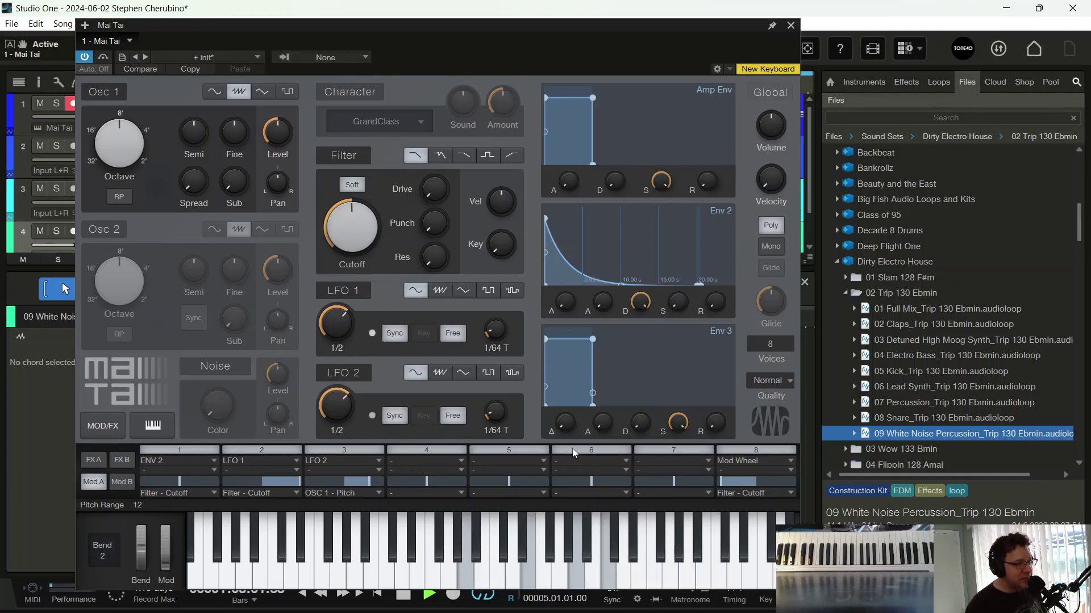
pyautogui.press('space')
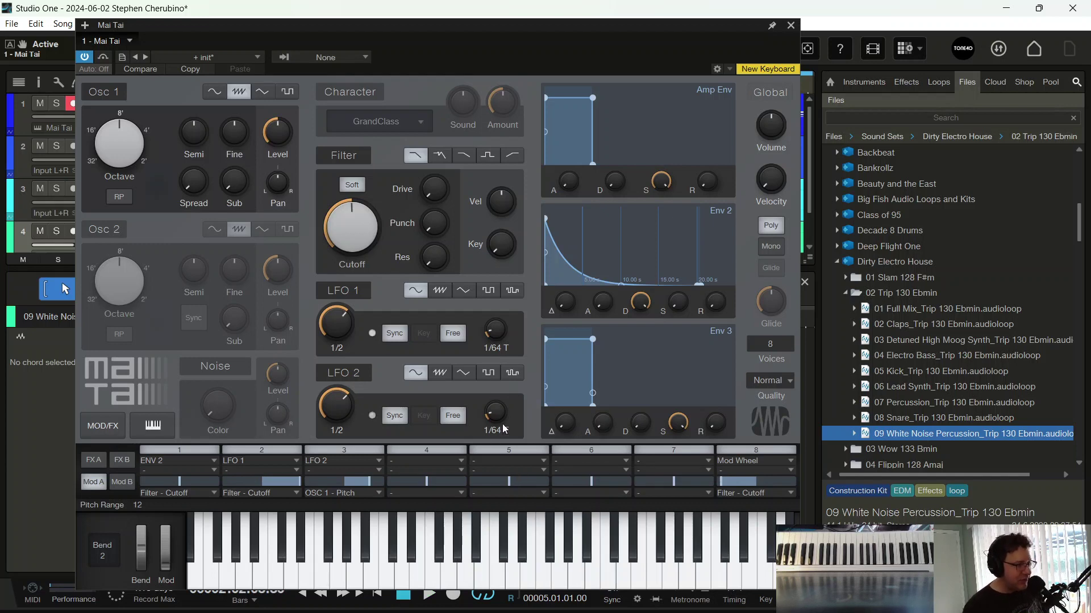
pyautogui.press('space')
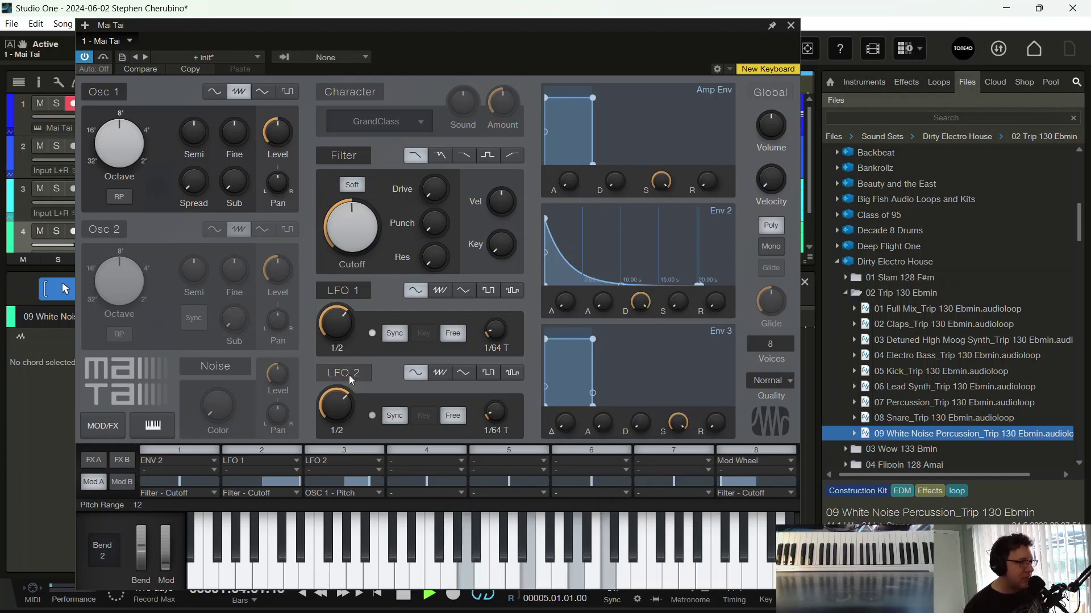
# Step: Raise oscillator 1 to 4', try LFO 2 at 1/8 and 1/8 triplet, and reduce the pitch depth slightly
pyautogui.moveTo(118, 150); pyautogui.dragTo(118, 136)
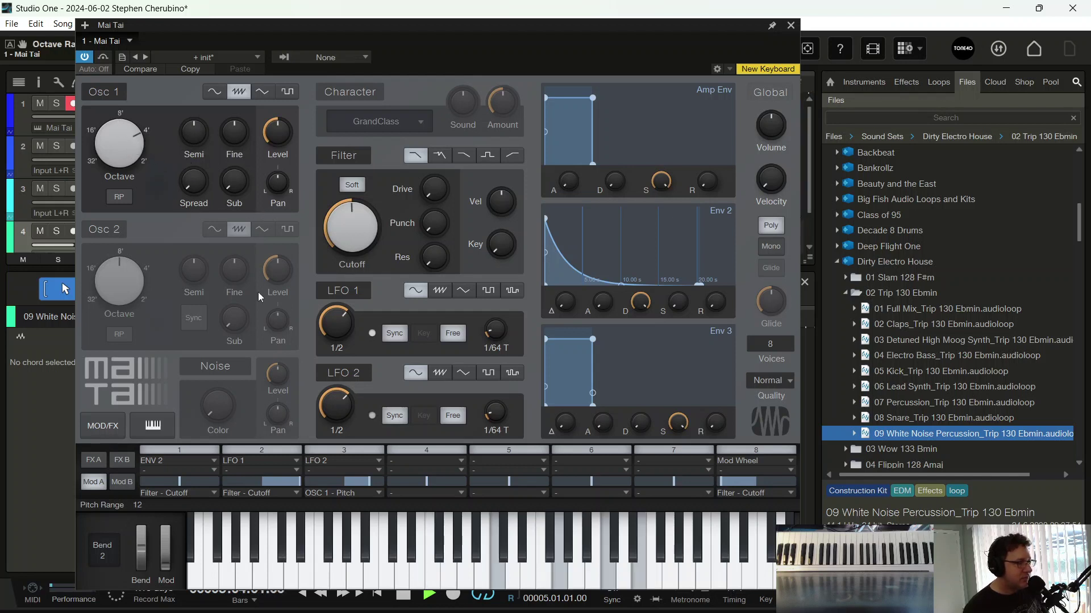
pyautogui.moveTo(337, 406); pyautogui.dragTo(336, 445)
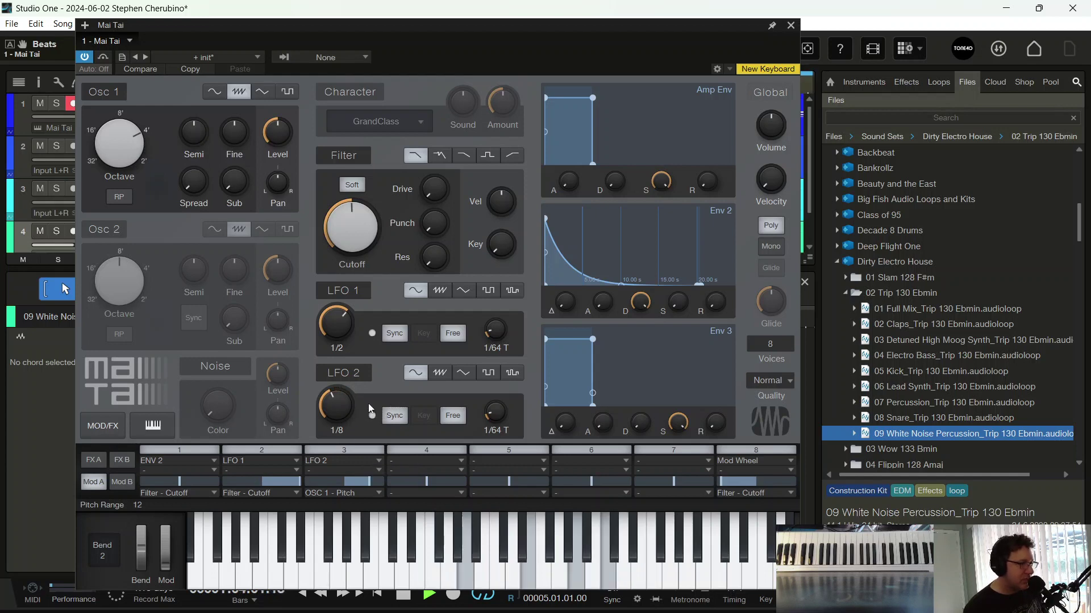
pyautogui.moveTo(335, 409); pyautogui.dragTo(336, 429)
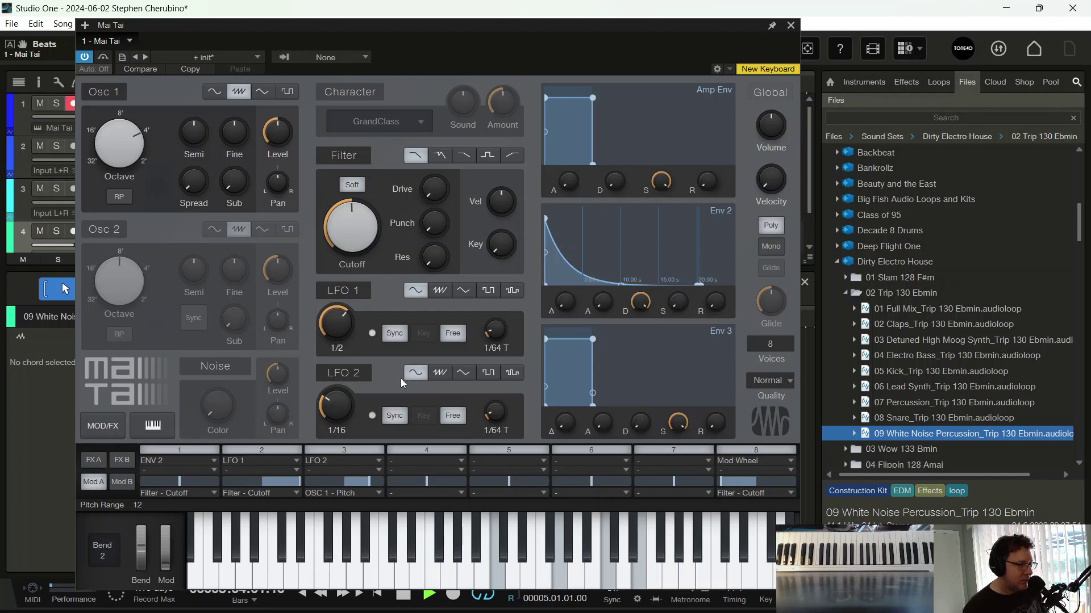
pyautogui.moveTo(369, 481); pyautogui.dragTo(349, 488)
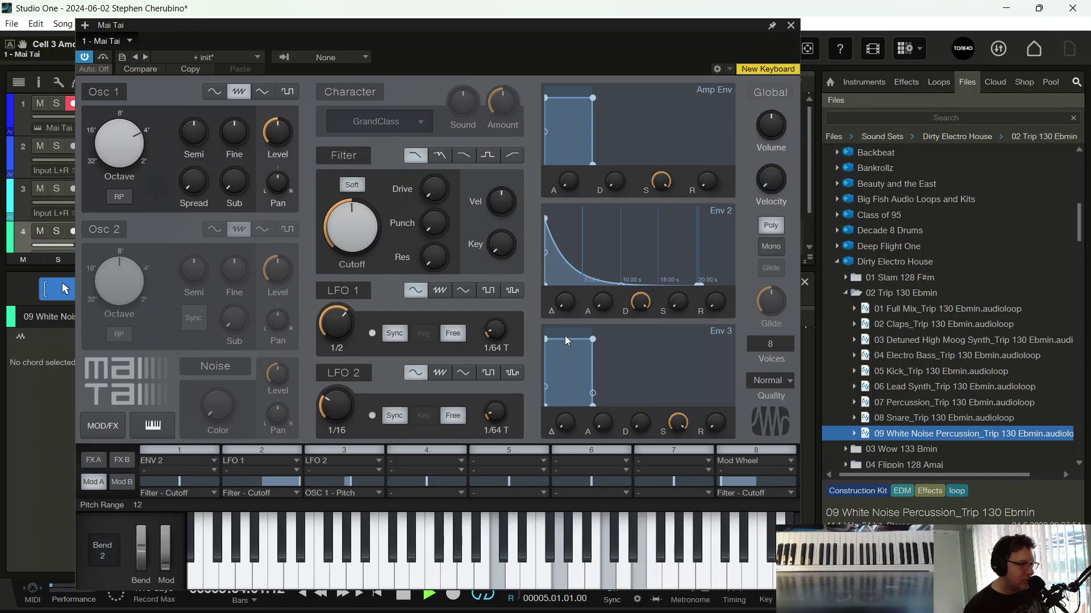
# Step: Lower the drum loop, set white noise to -22.5 and snare to -12.5, and list the instruments
pyautogui.click(790, 25)
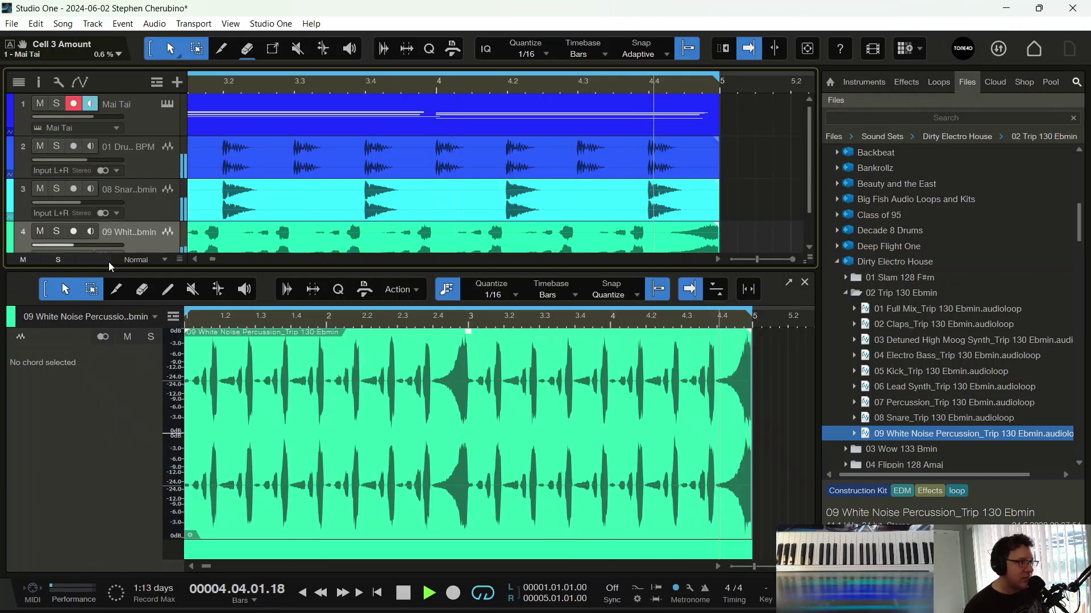
pyautogui.moveTo(82, 164); pyautogui.dragTo(69, 162)
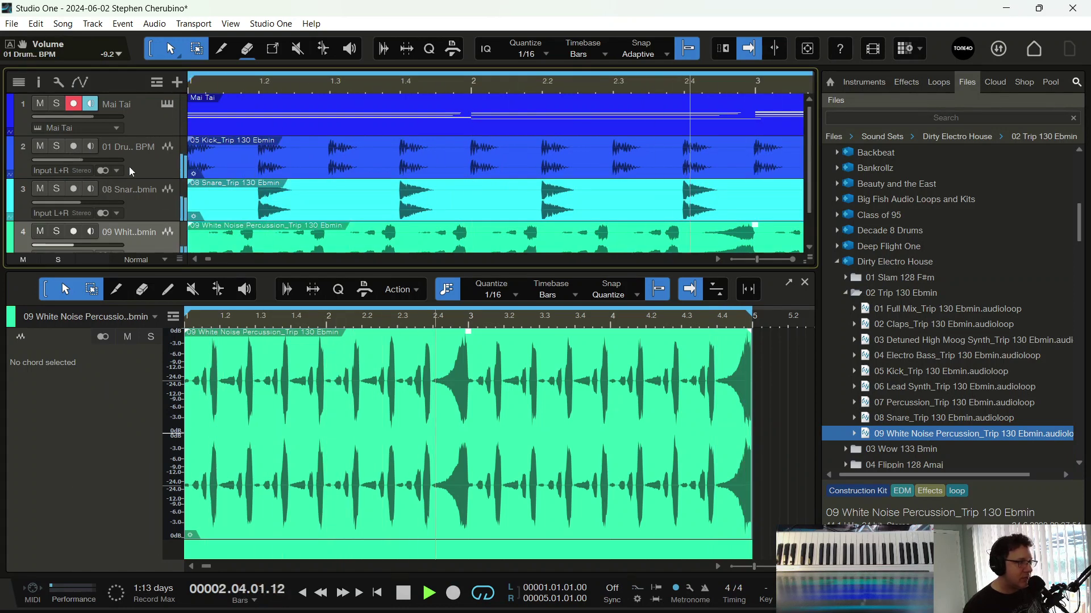
pyautogui.moveTo(86, 202); pyautogui.dragTo(71, 205)
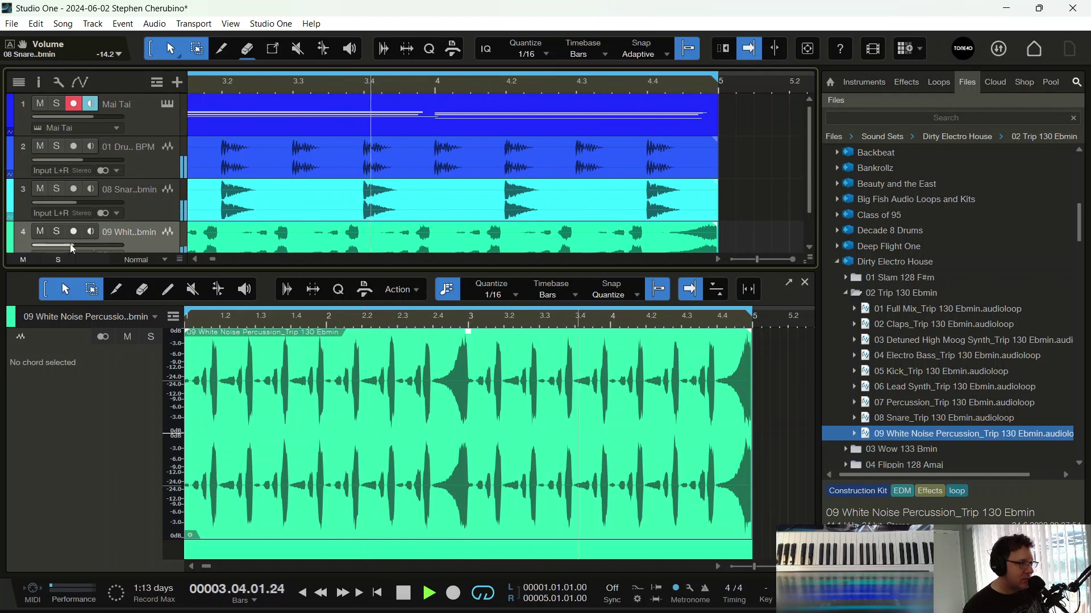
pyautogui.moveTo(72, 245); pyautogui.dragTo(61, 245)
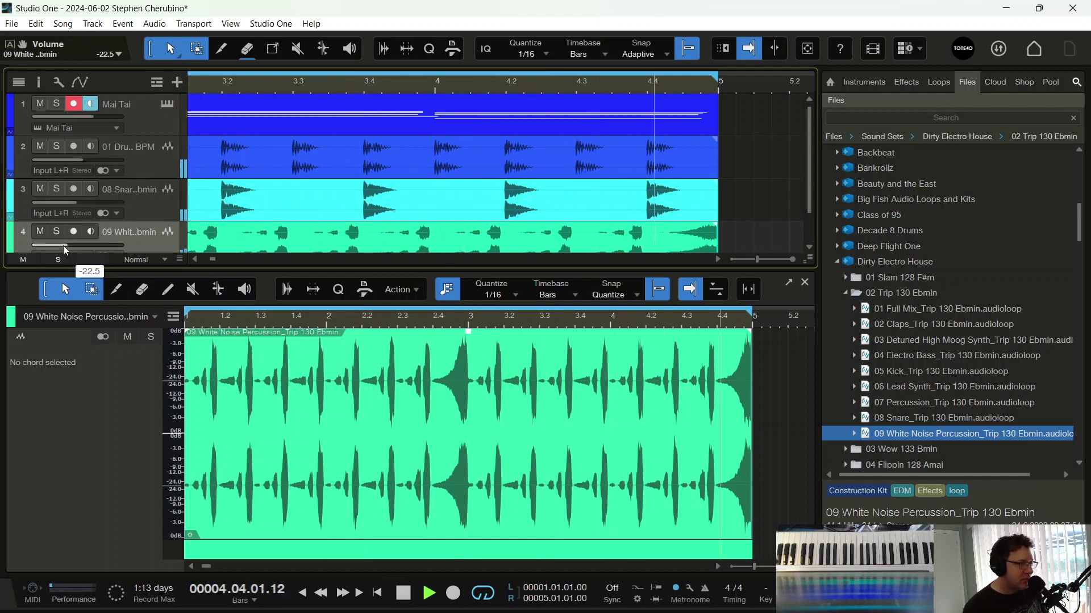
pyautogui.moveTo(78, 206); pyautogui.dragTo(81, 200)
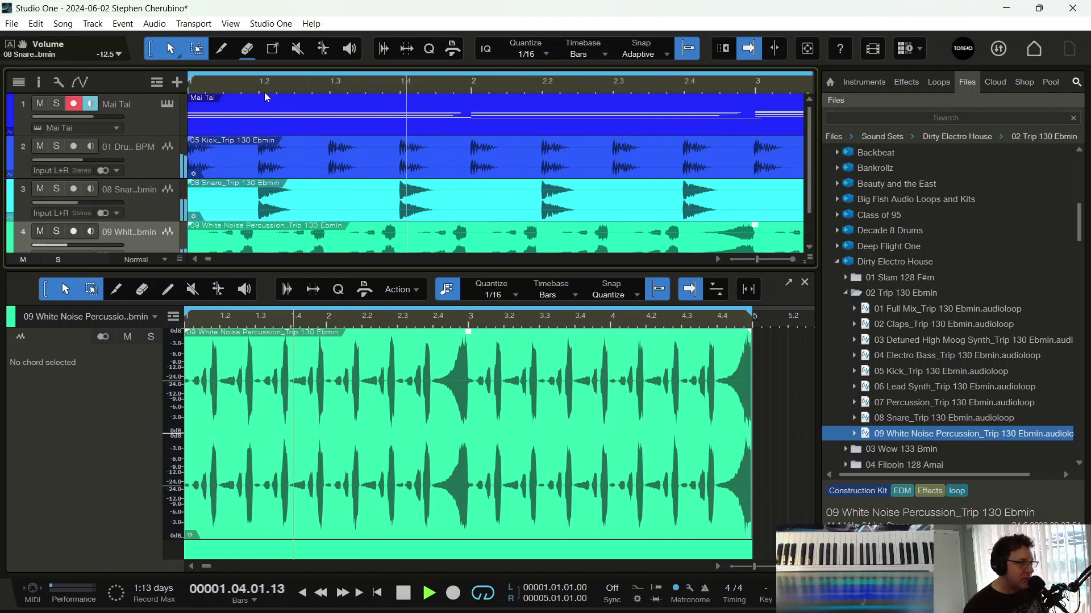
pyautogui.click(805, 282)
pyautogui.click(859, 82)
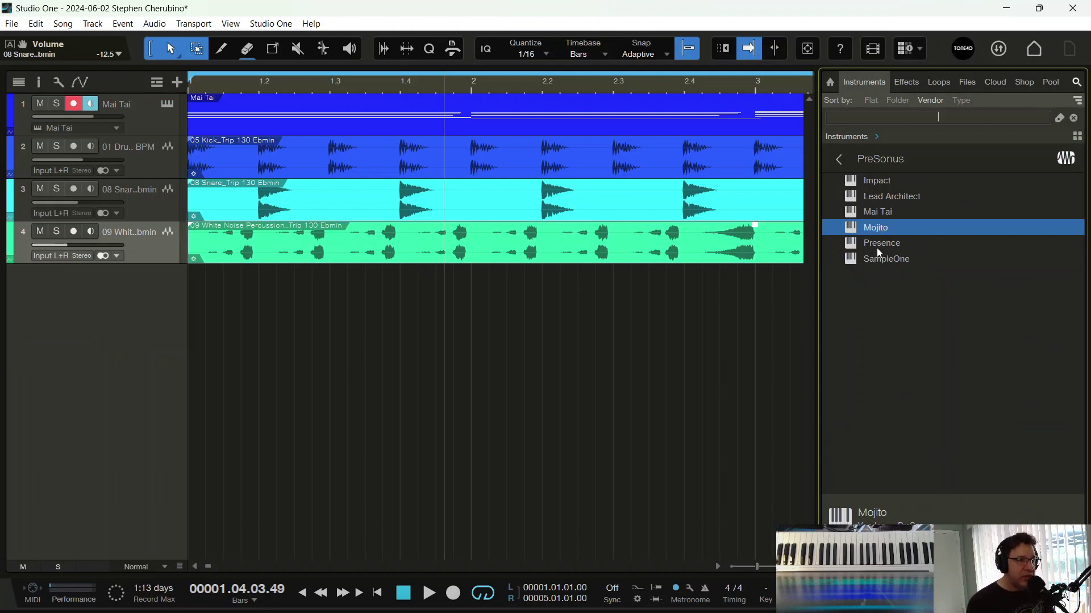
# Step: Add a Presence track on the Vintage Bass Pick Full preset and record from the song start
pyautogui.moveTo(877, 244); pyautogui.dragTo(639, 377)
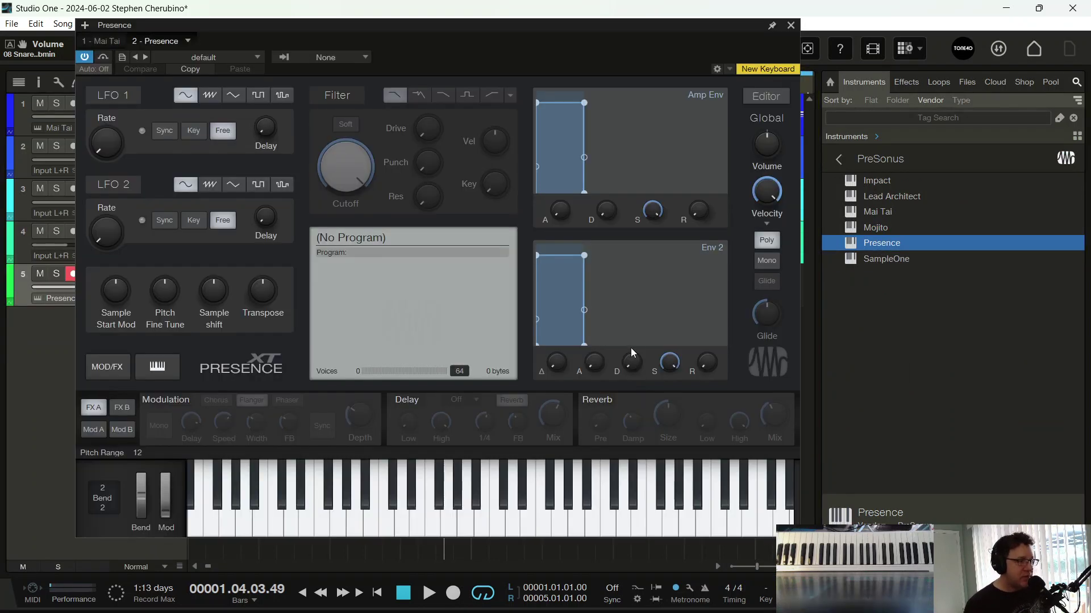
pyautogui.click(182, 57)
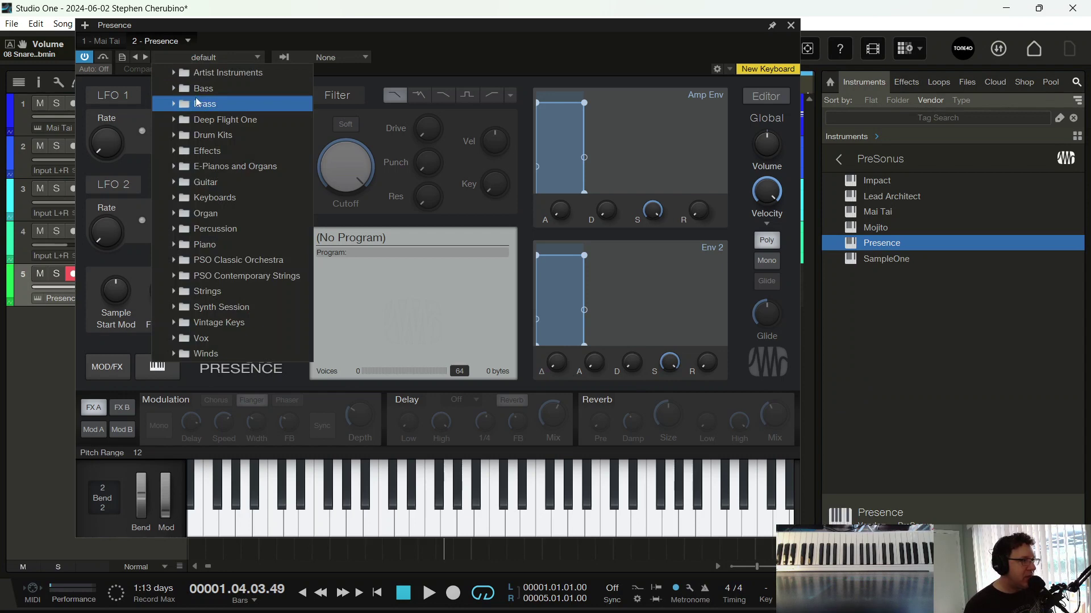
pyautogui.click(175, 89)
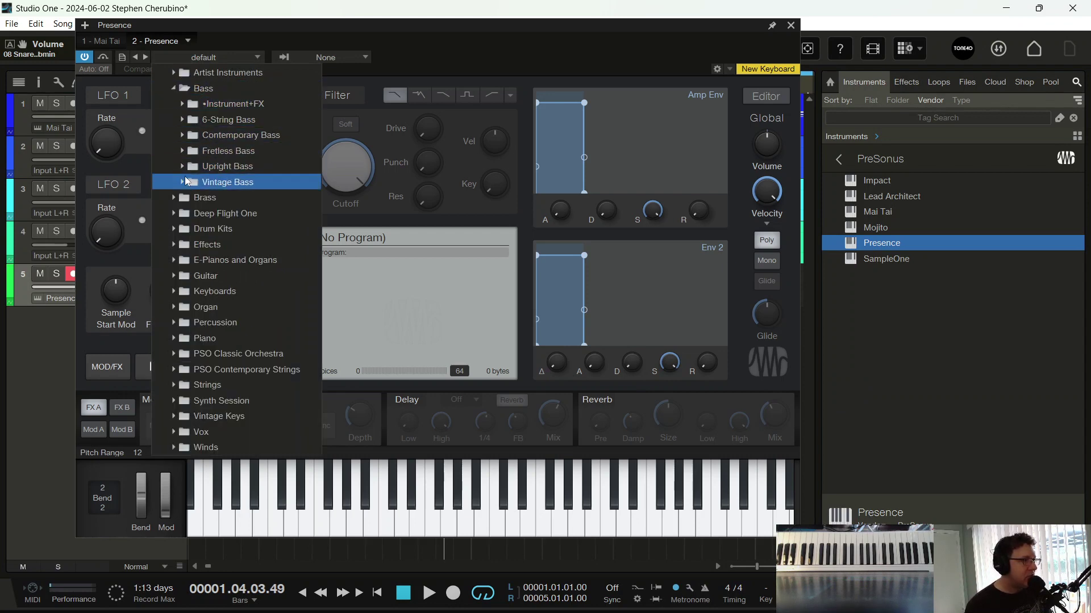
pyautogui.click(183, 188)
pyautogui.click(217, 210)
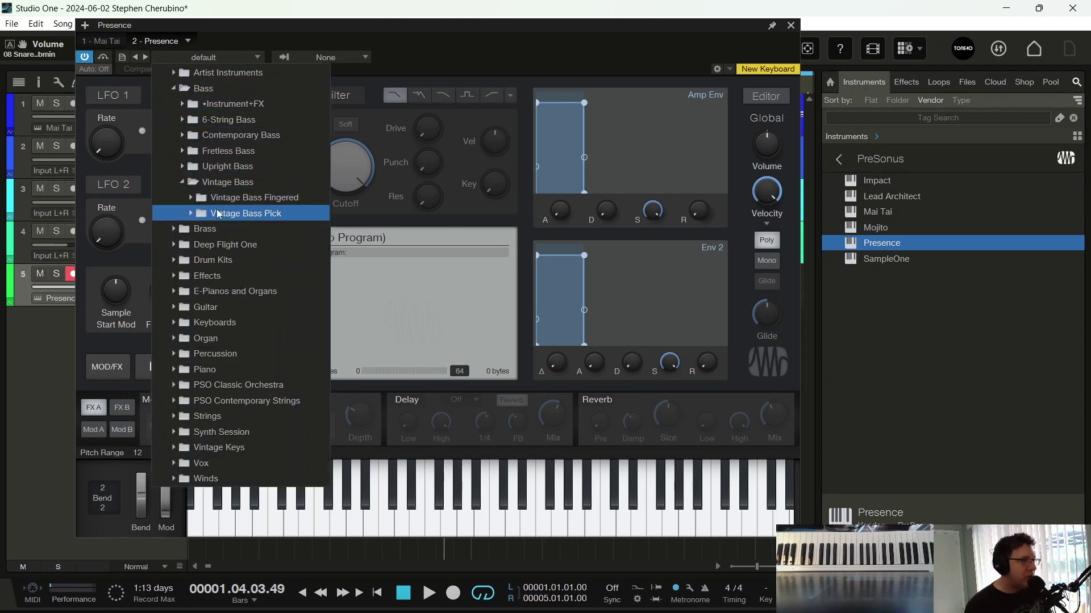
pyautogui.click(227, 230)
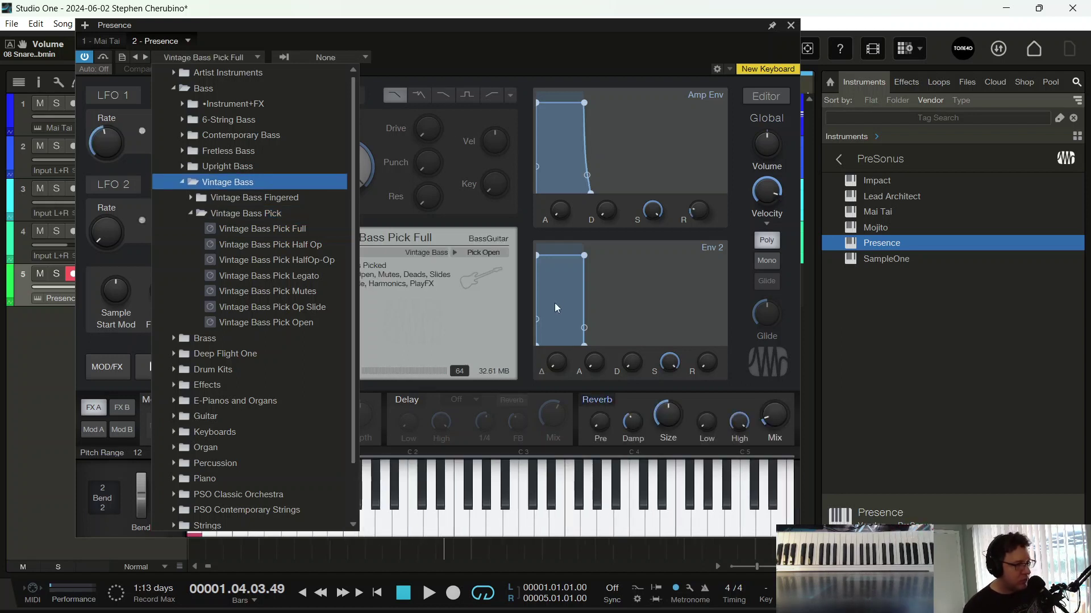
pyautogui.press(',')
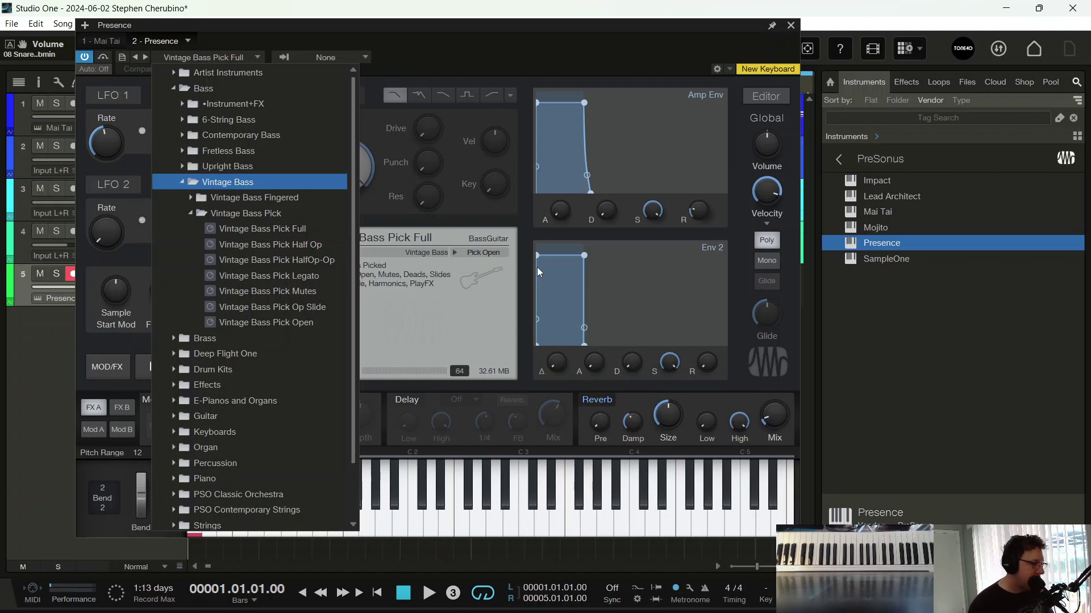
pyautogui.press('KP_Multiply')
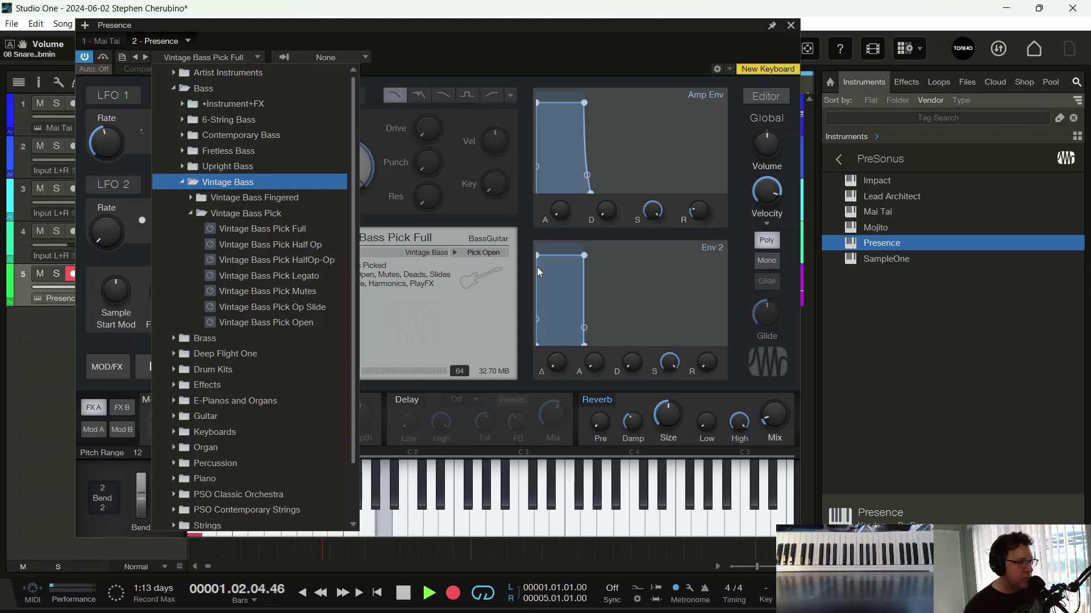
# Step: Stop recording the bass part, close the Presence windows, and play the song from the start
pyautogui.click(802, 27)
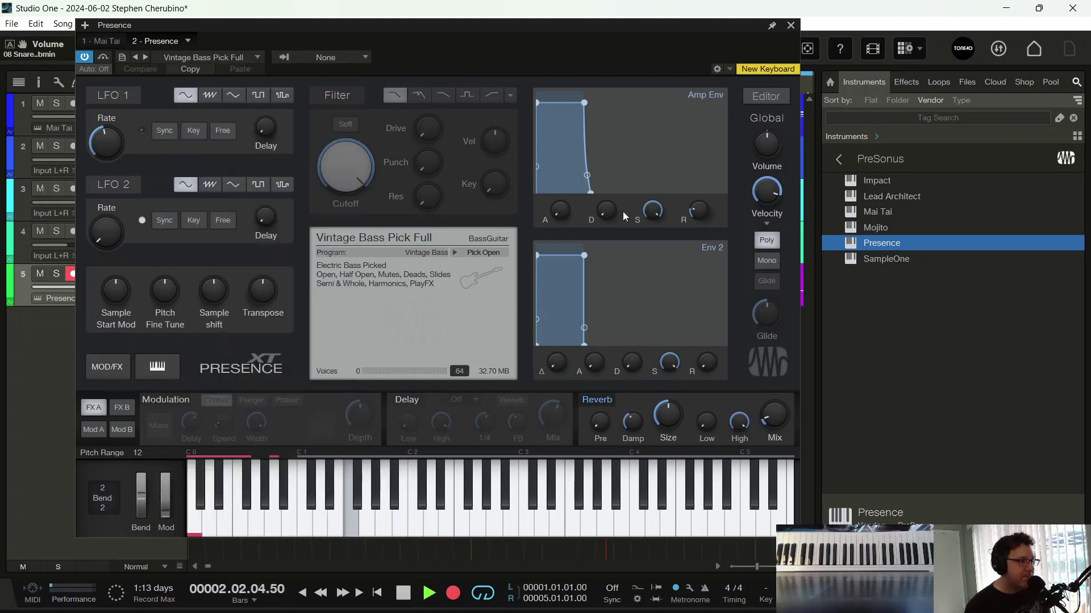
pyautogui.press('space')
pyautogui.click(790, 25)
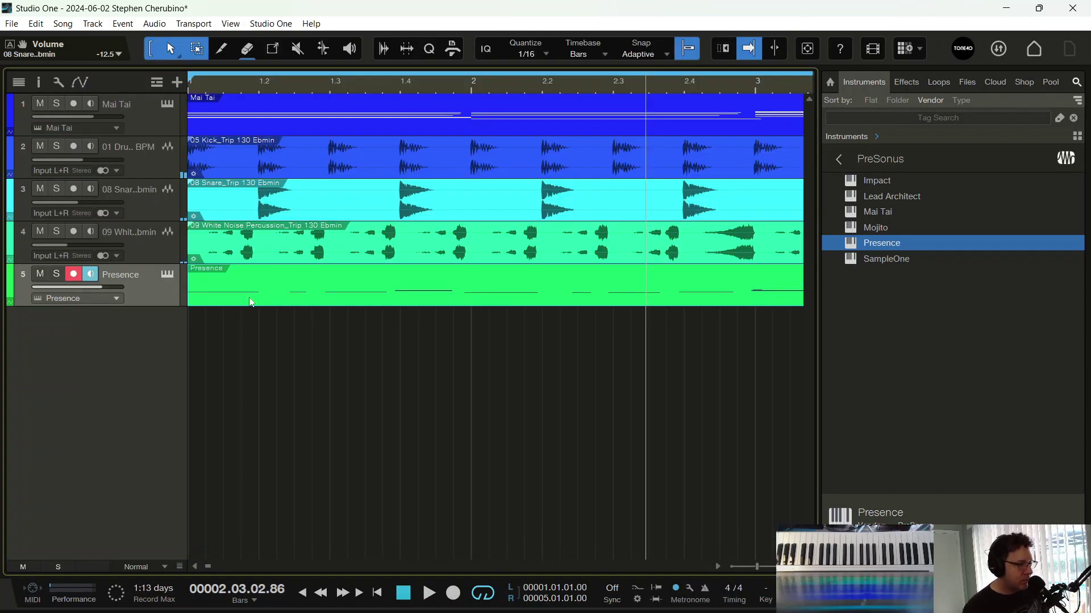
pyautogui.press('Home')
pyautogui.press('space')
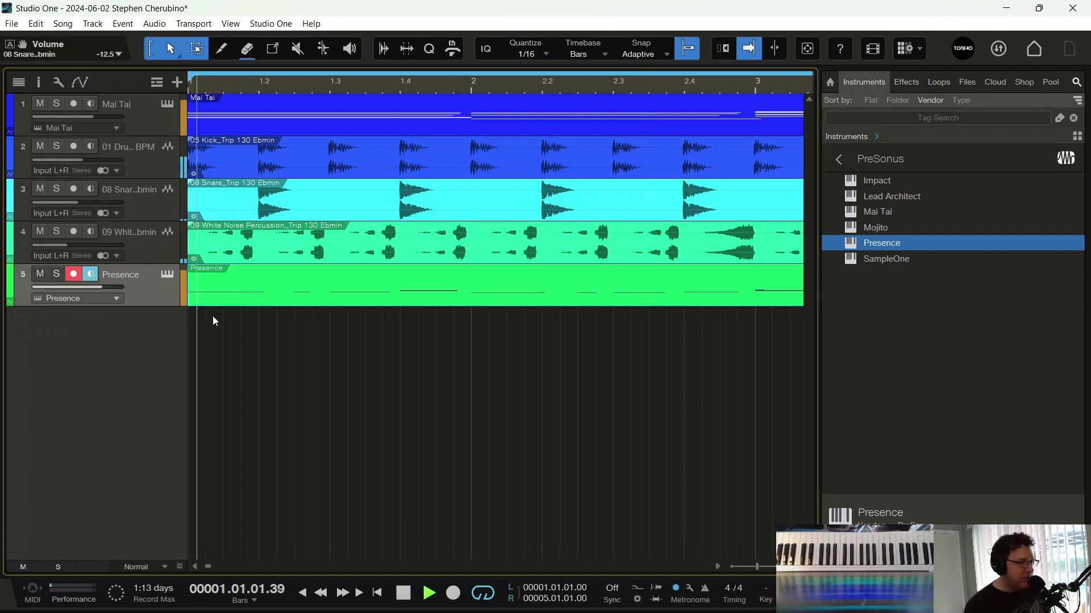
# Step: Solo the Presence bass track and show its Mod A modulation matrix, then stop playback
pyautogui.click(56, 275)
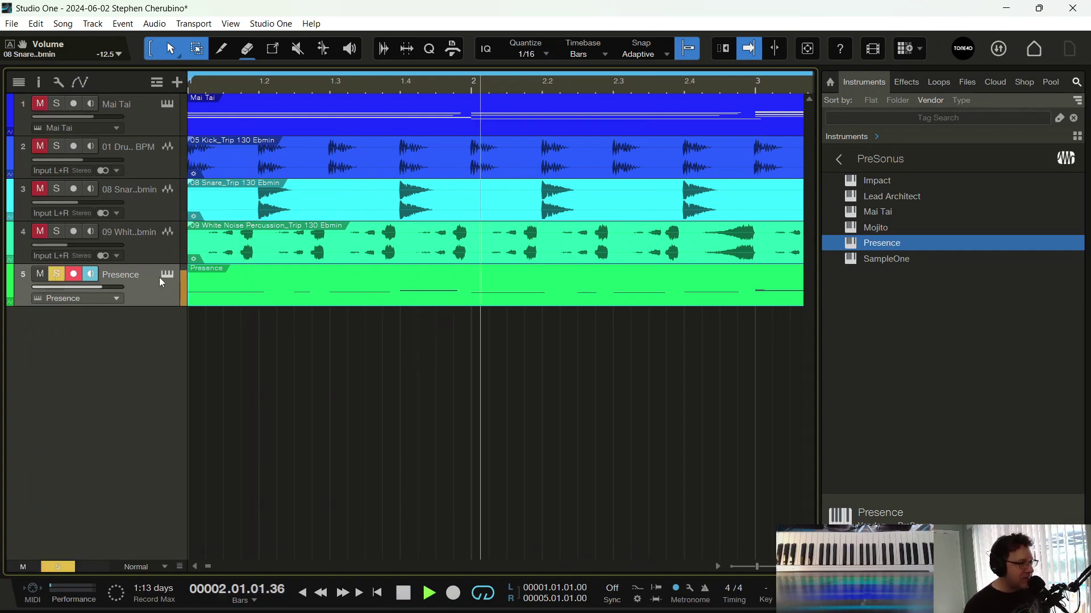
pyautogui.click(166, 275)
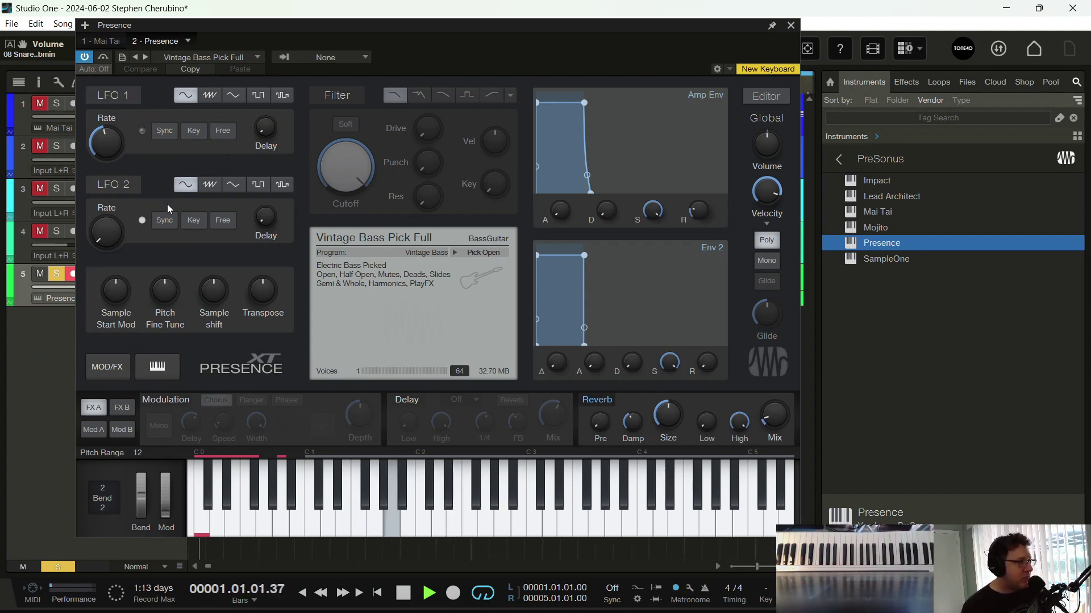
pyautogui.click(101, 430)
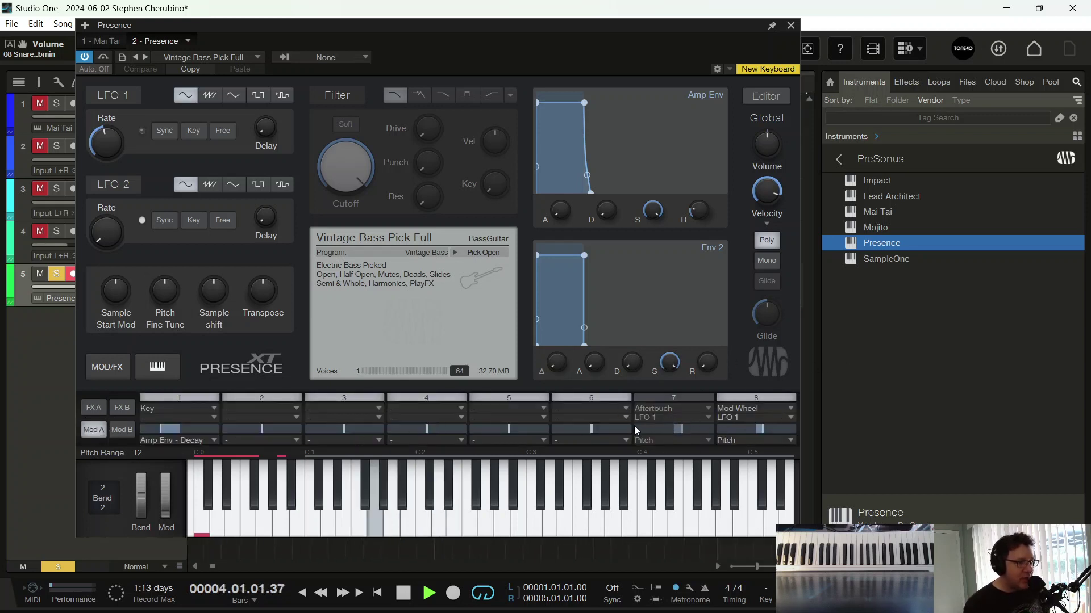
pyautogui.press('space')
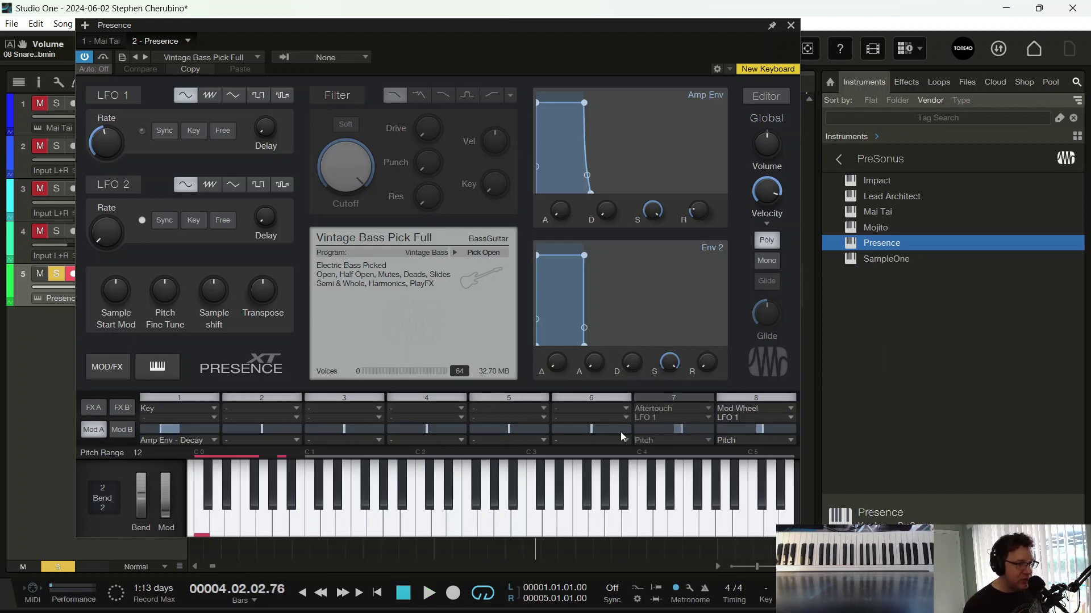
# Step: Route mod slot 2 from LFO 2 to Pitch
pyautogui.click(122, 189)
pyautogui.click(118, 190)
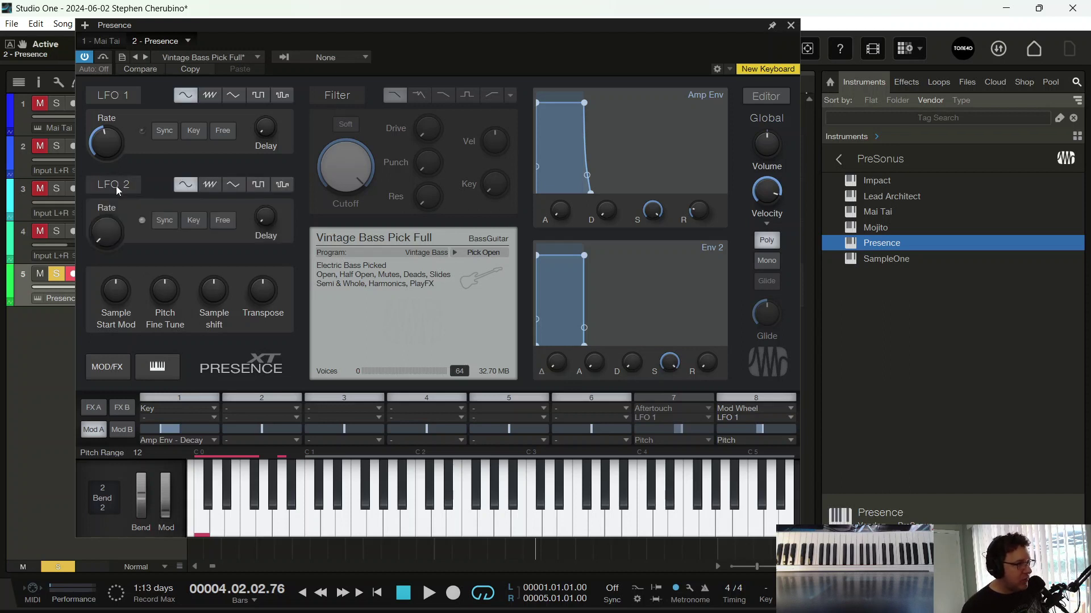
pyautogui.click(296, 409)
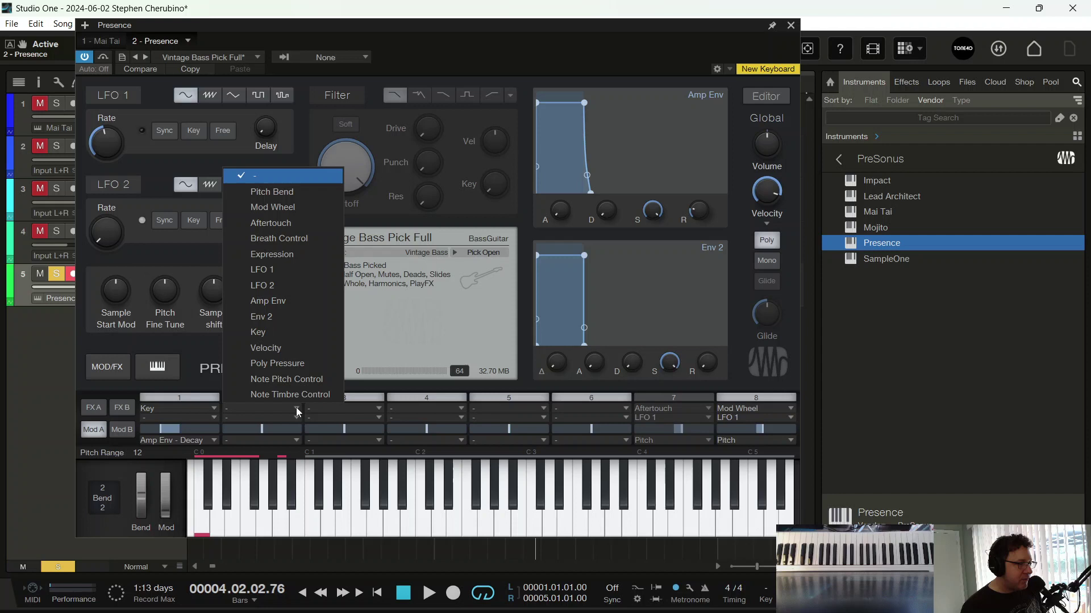
pyautogui.click(274, 285)
pyautogui.click(296, 441)
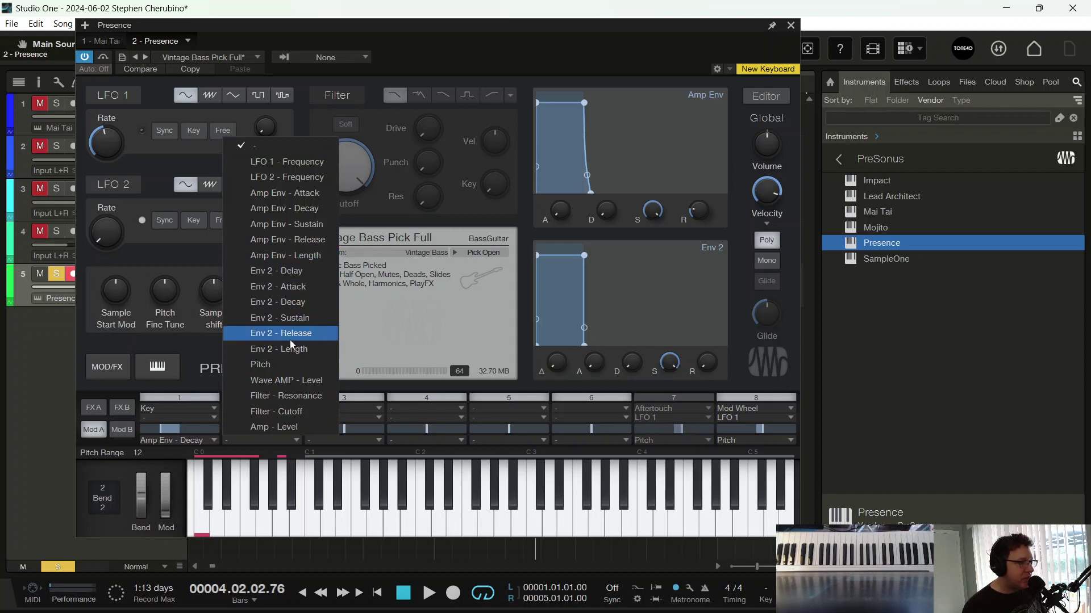
pyautogui.click(270, 368)
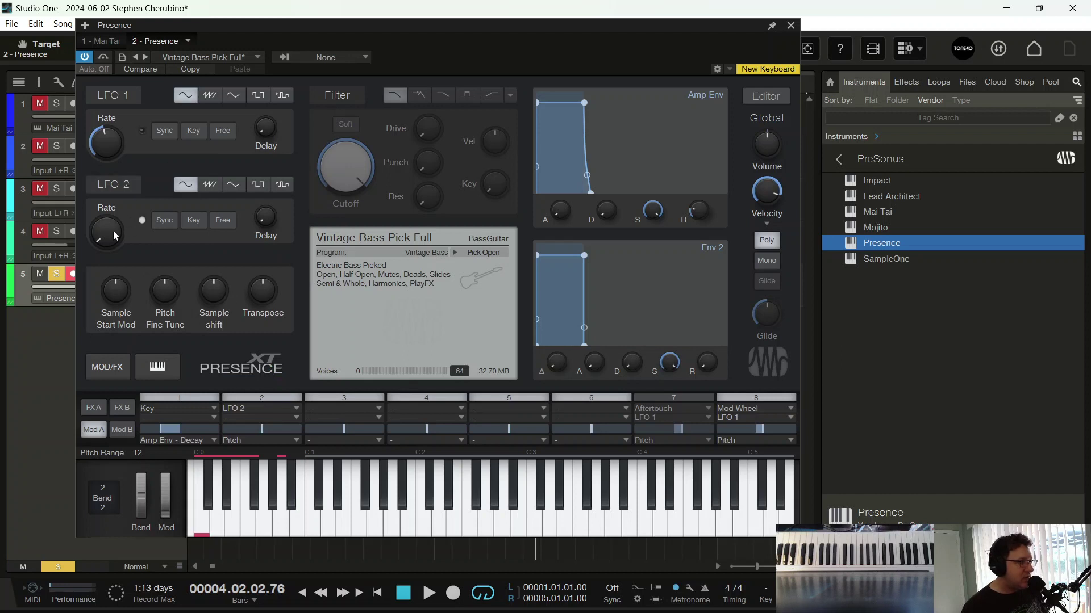
# Step: Sync LFO 2 to tempo at 1/8 T, raise slot 2's pitch amount, and audition it
pyautogui.click(164, 220)
pyautogui.moveTo(110, 244)
pyautogui.mouseDown()
pyautogui.moveTo(111, 267)
pyautogui.moveTo(112, 238)
pyautogui.mouseUp()
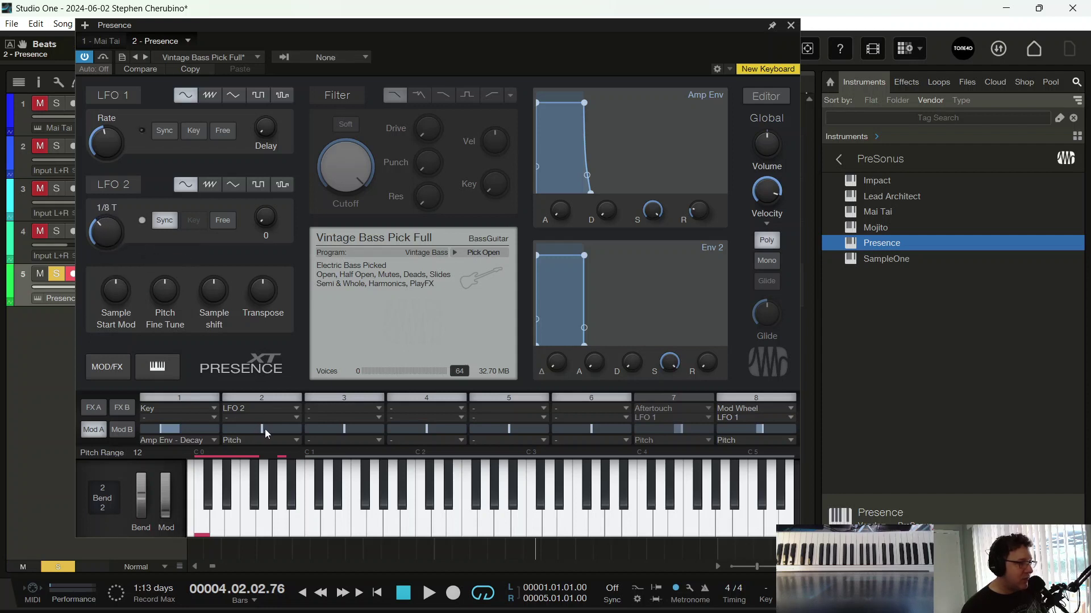
pyautogui.moveTo(264, 428); pyautogui.dragTo(280, 428)
pyautogui.press('space')
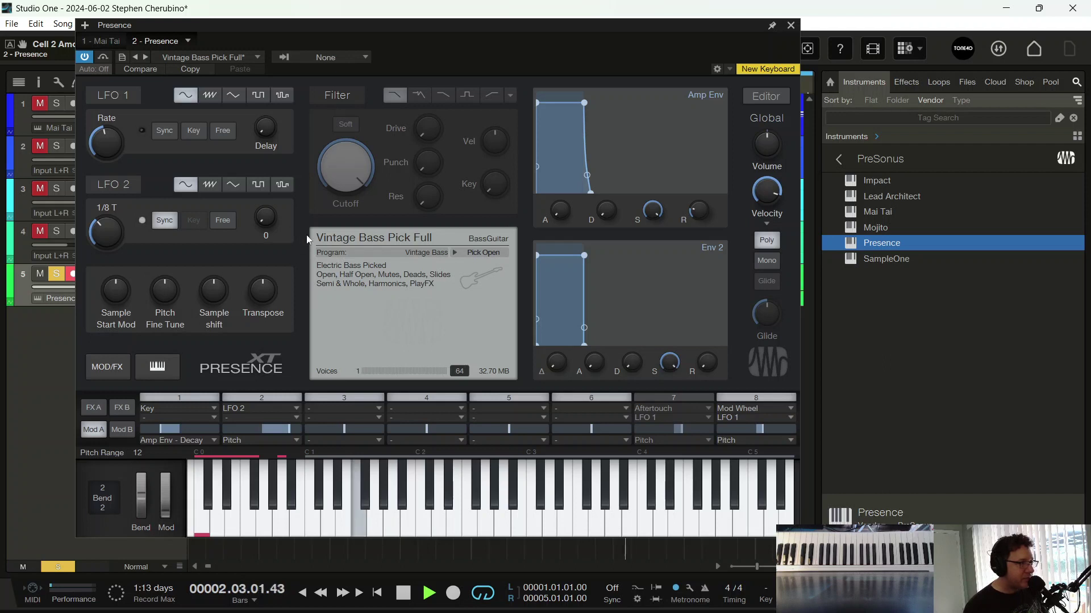
# Step: Try a square wave on LFO 2, nudging slot 2's pitch amount down and back up
pyautogui.click(256, 187)
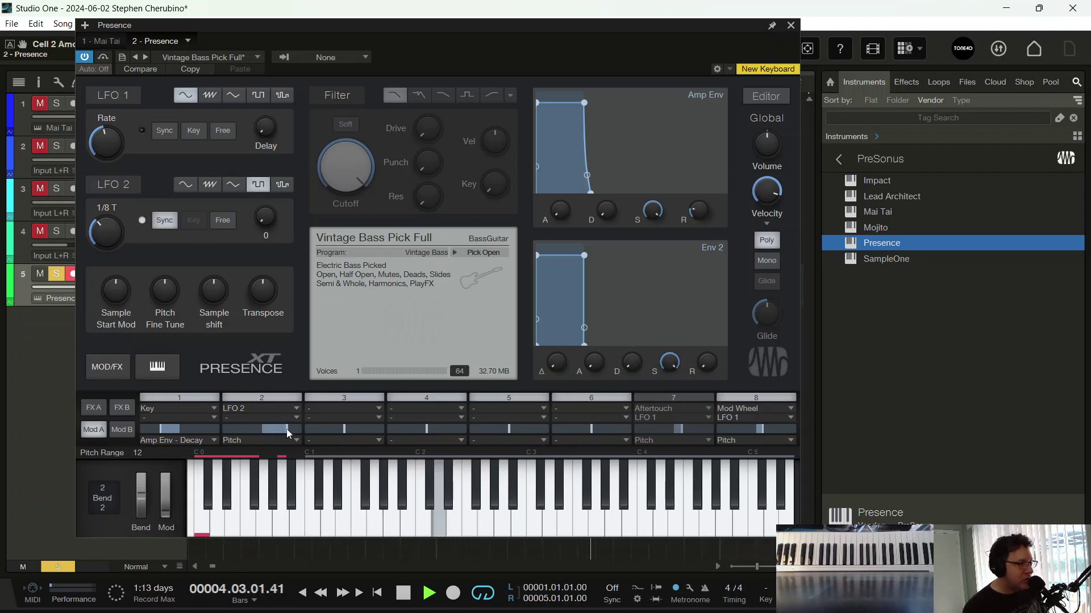
pyautogui.moveTo(286, 428); pyautogui.dragTo(276, 429)
pyautogui.moveTo(274, 429)
pyautogui.mouseDown()
pyautogui.moveTo(298, 429)
pyautogui.moveTo(270, 430)
pyautogui.moveTo(286, 429)
pyautogui.mouseUp()
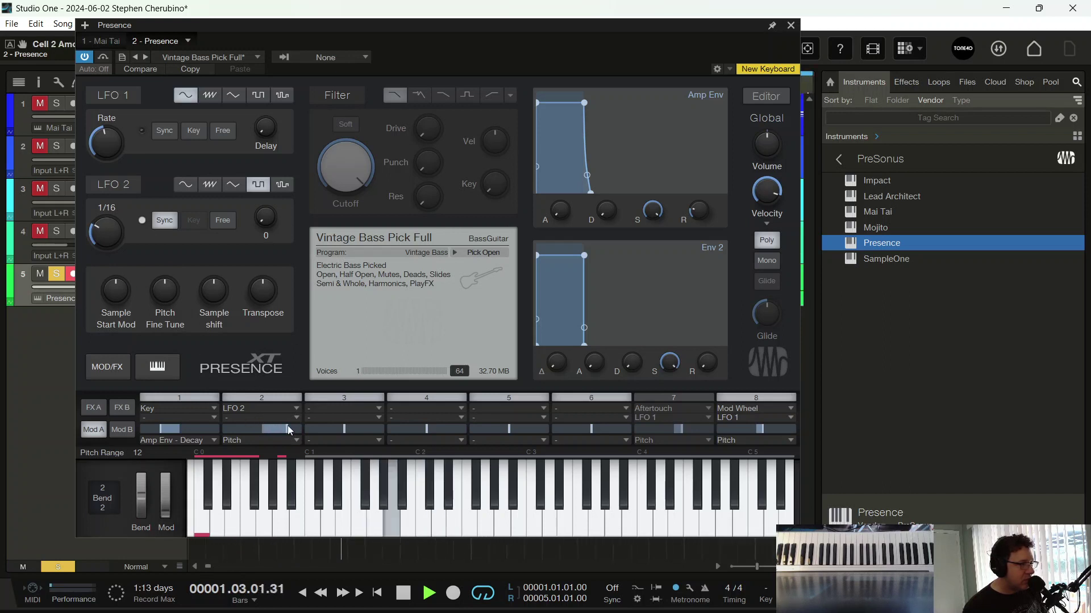
# Step: Audition other LFO 2 waveforms, settle on sine, and slightly lower the pitch amount
pyautogui.click(185, 184)
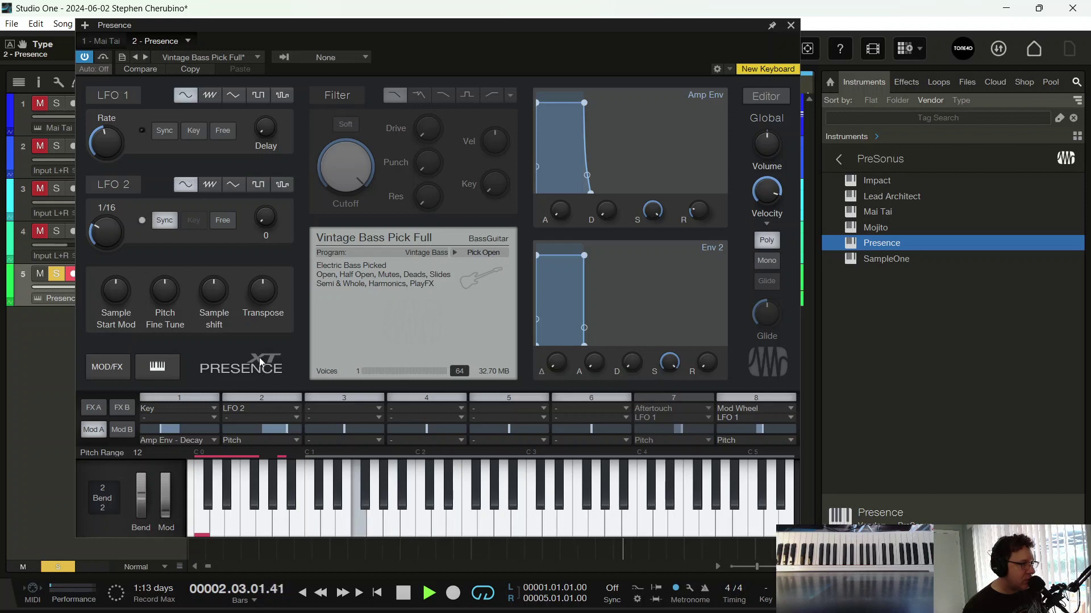
pyautogui.click(210, 185)
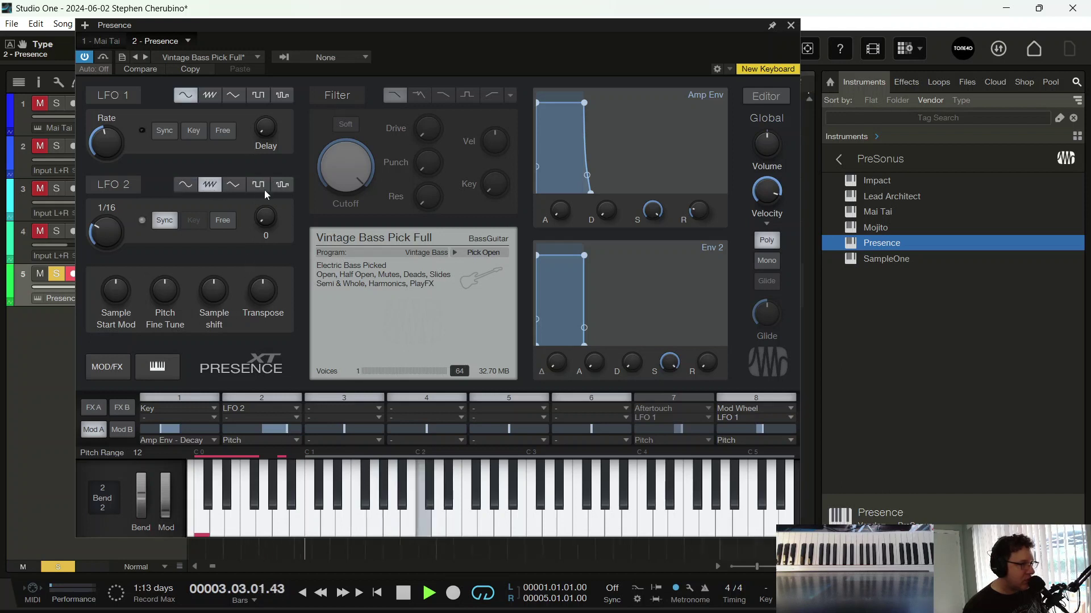
pyautogui.click(283, 185)
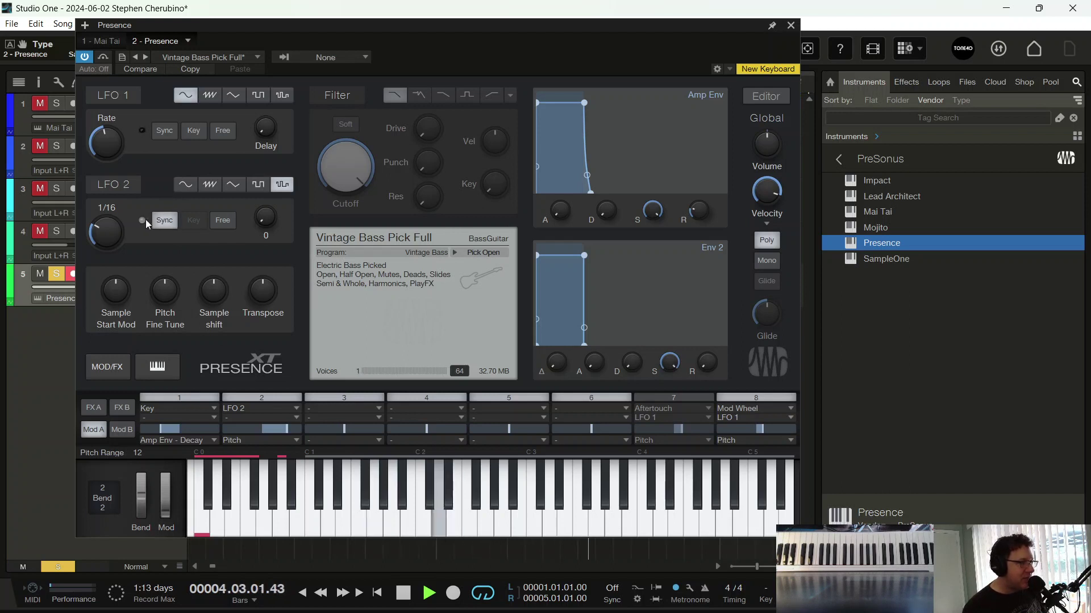
pyautogui.click(184, 185)
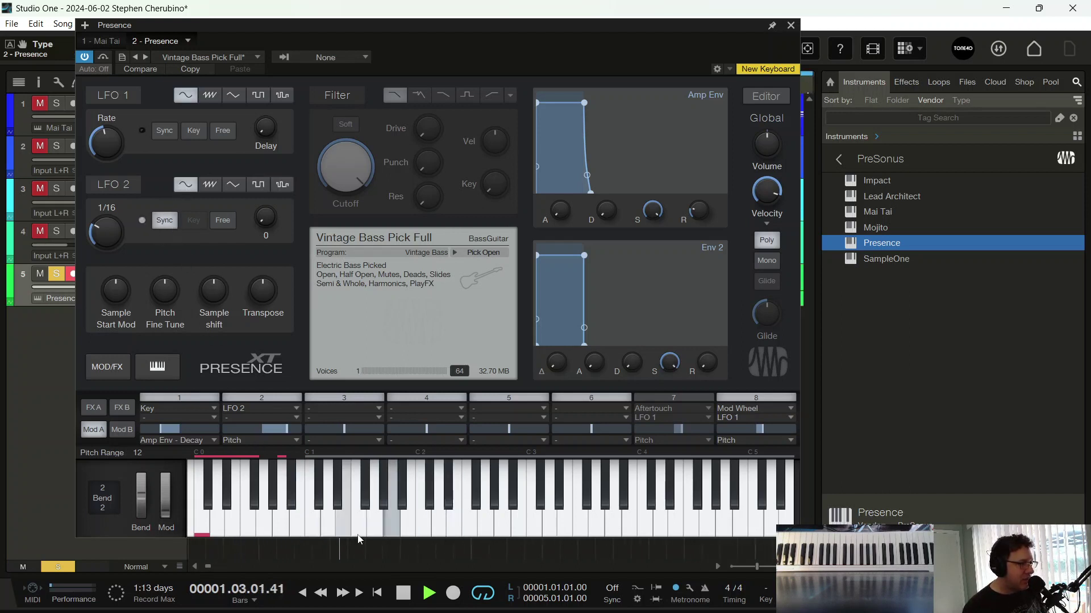
pyautogui.moveTo(285, 429); pyautogui.dragTo(298, 428)
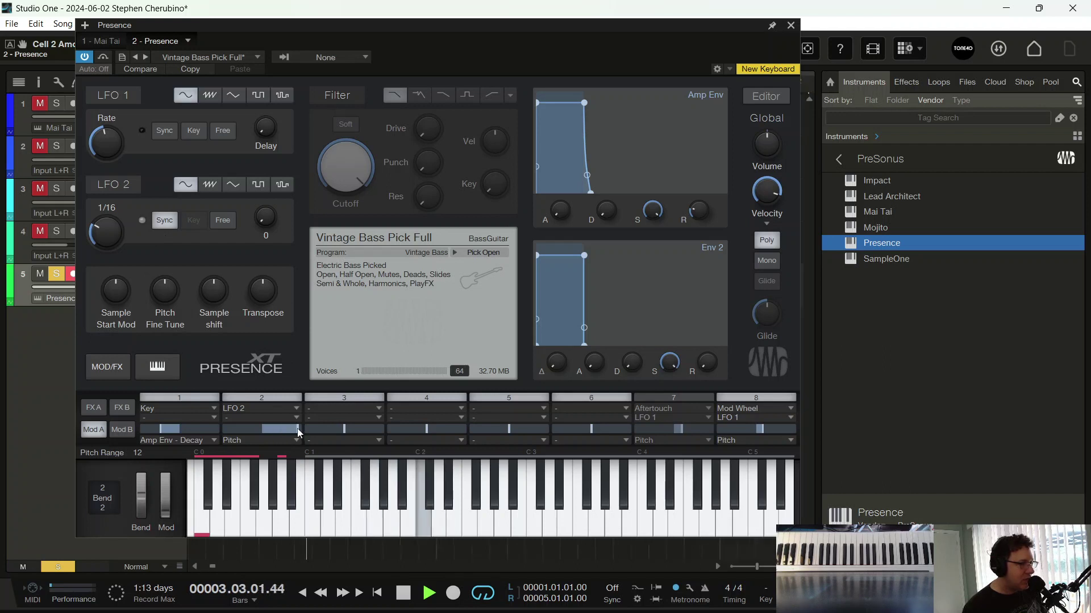
# Step: Try slot 2 destinations Env 2 - Attack, Amp Env - Release and Wave AMP - Level, lowering the amount
pyautogui.click(249, 441)
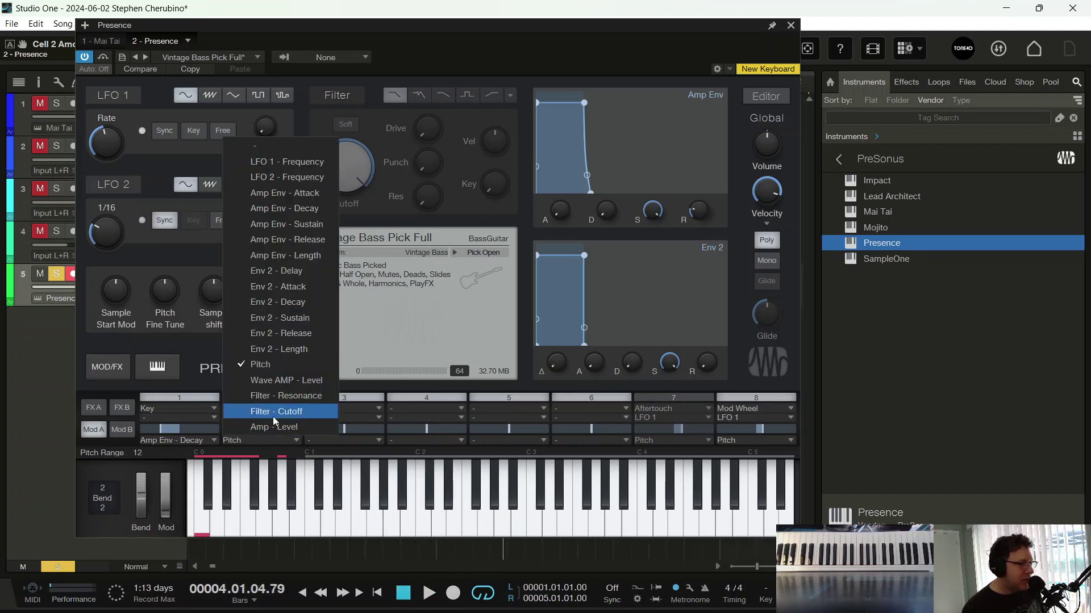
pyautogui.click(301, 286)
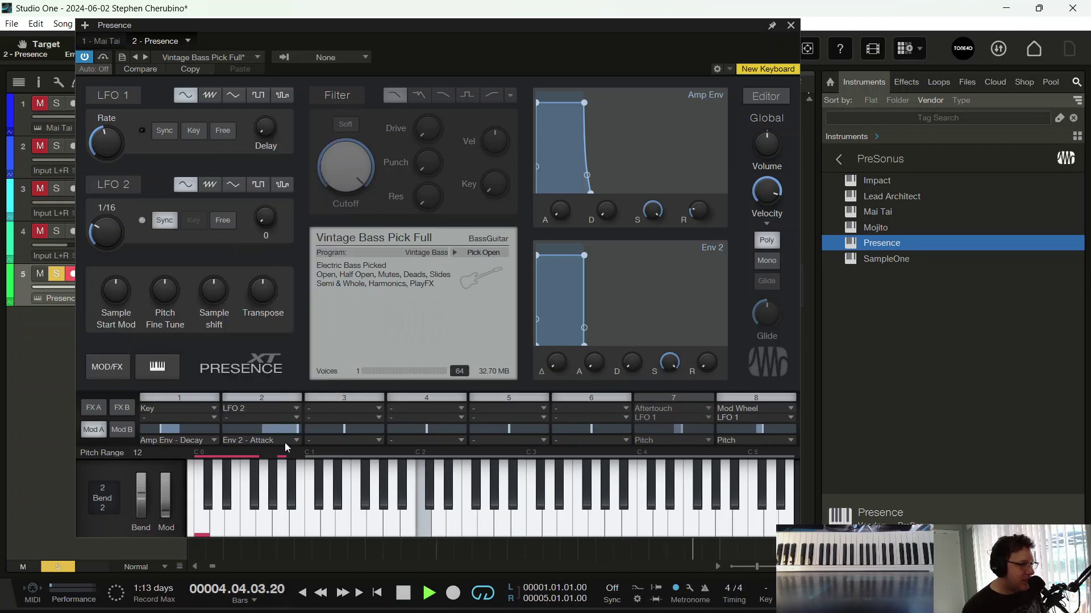
pyautogui.click(286, 441)
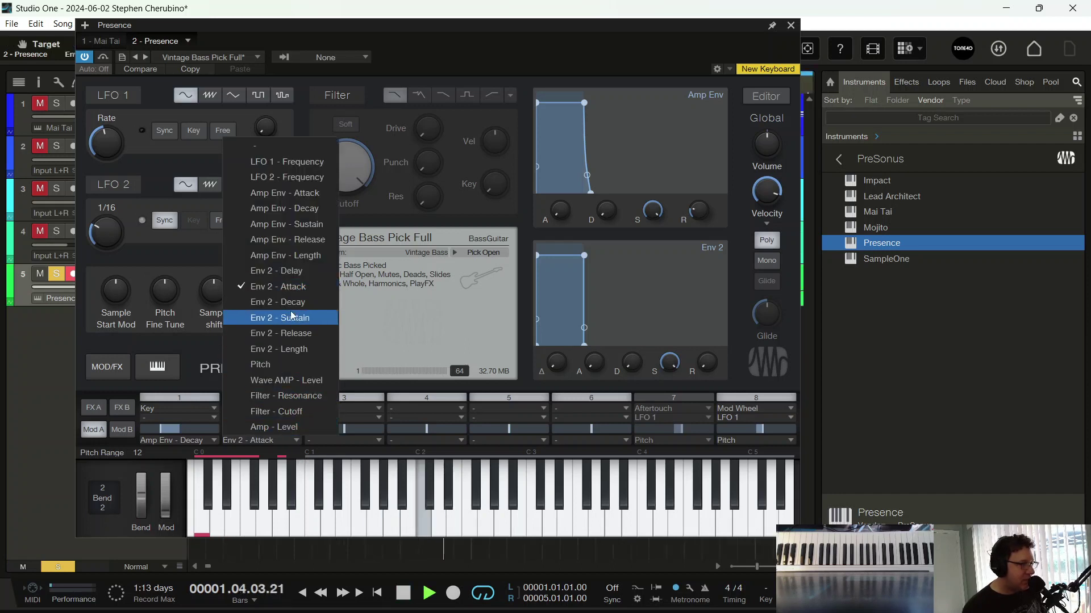
pyautogui.click(292, 239)
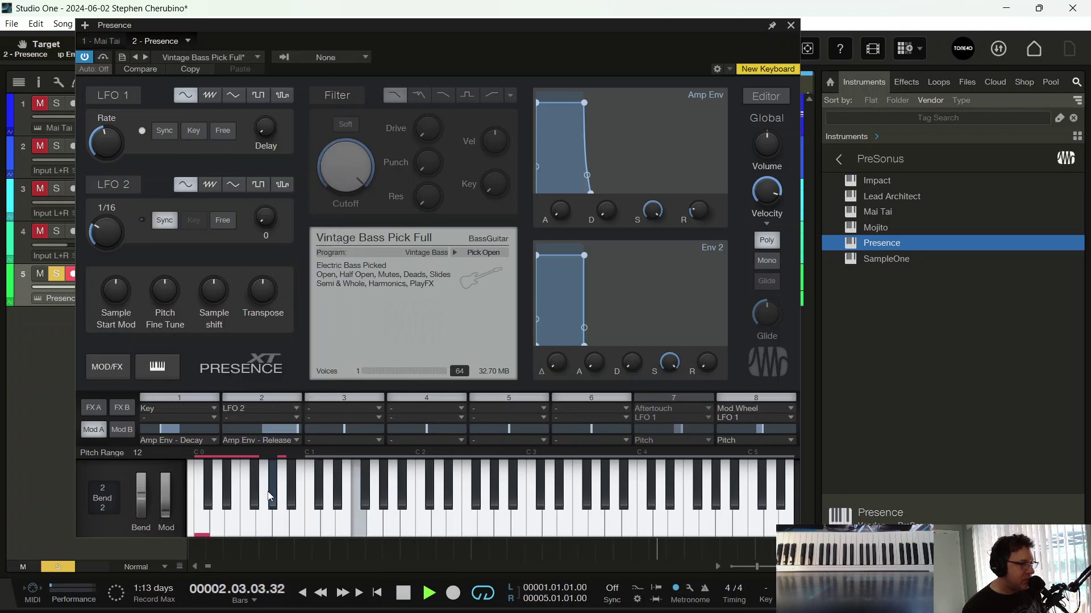
pyautogui.click(271, 441)
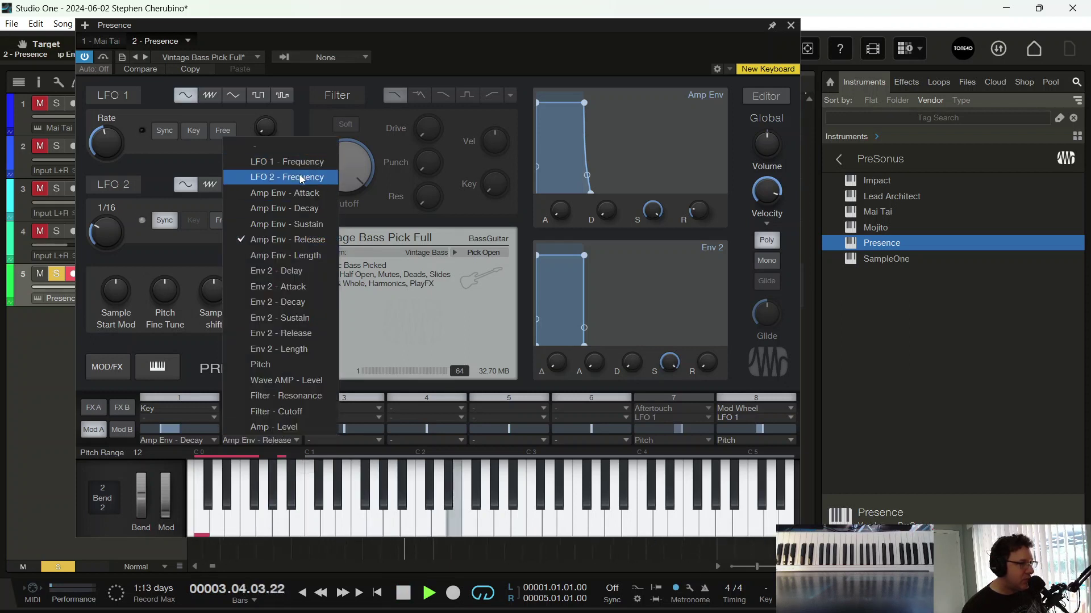
pyautogui.click(278, 380)
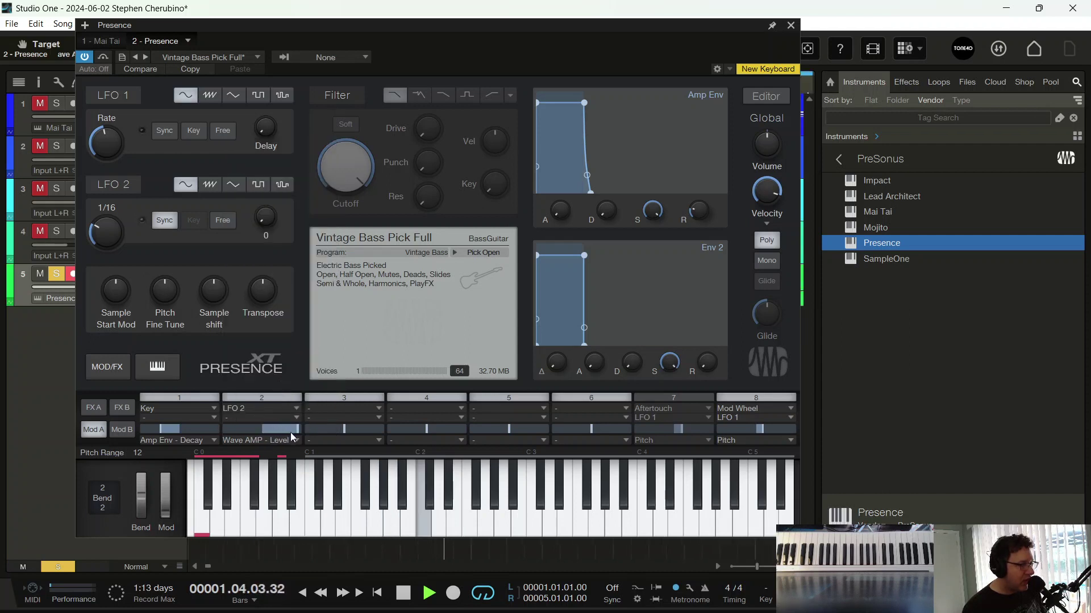
pyautogui.moveTo(290, 432); pyautogui.dragTo(290, 427)
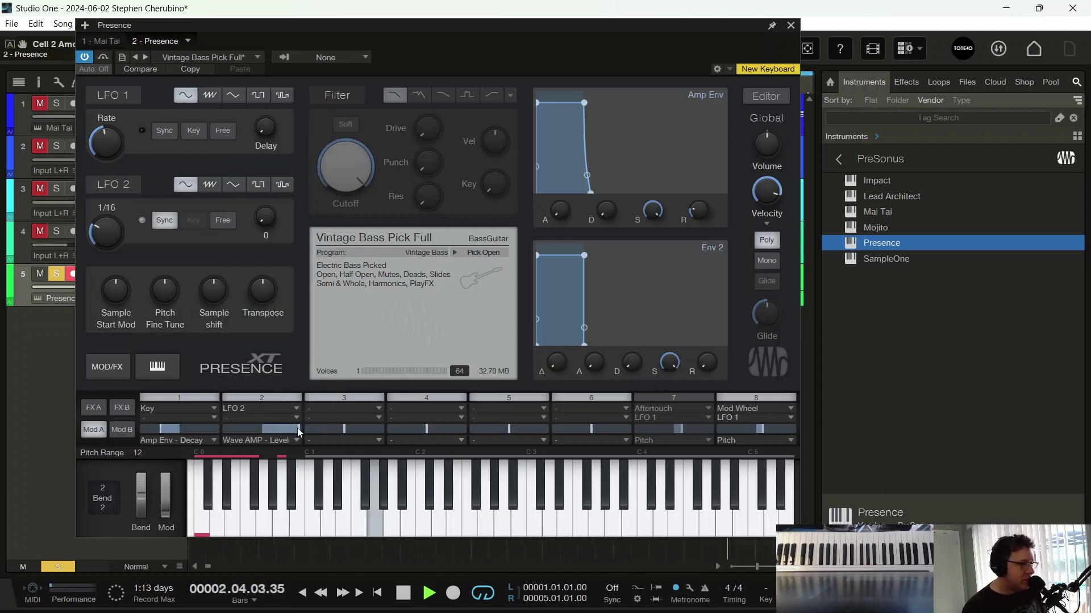
# Step: Send slot 2 to Filter - Cutoff and lower the cutoff to about 195 Hz
pyautogui.click(255, 442)
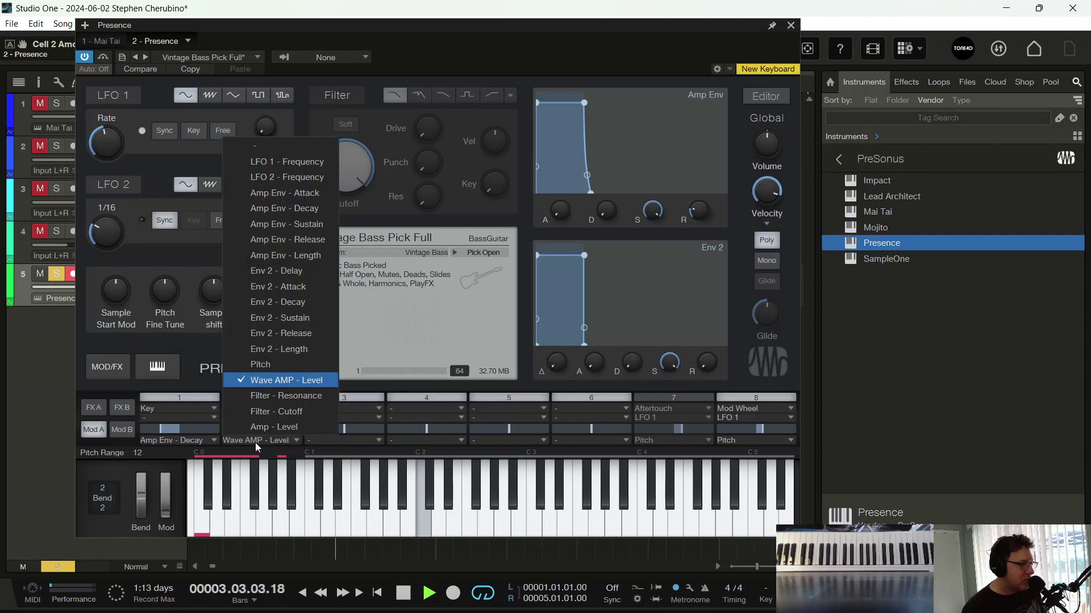
pyautogui.click(285, 409)
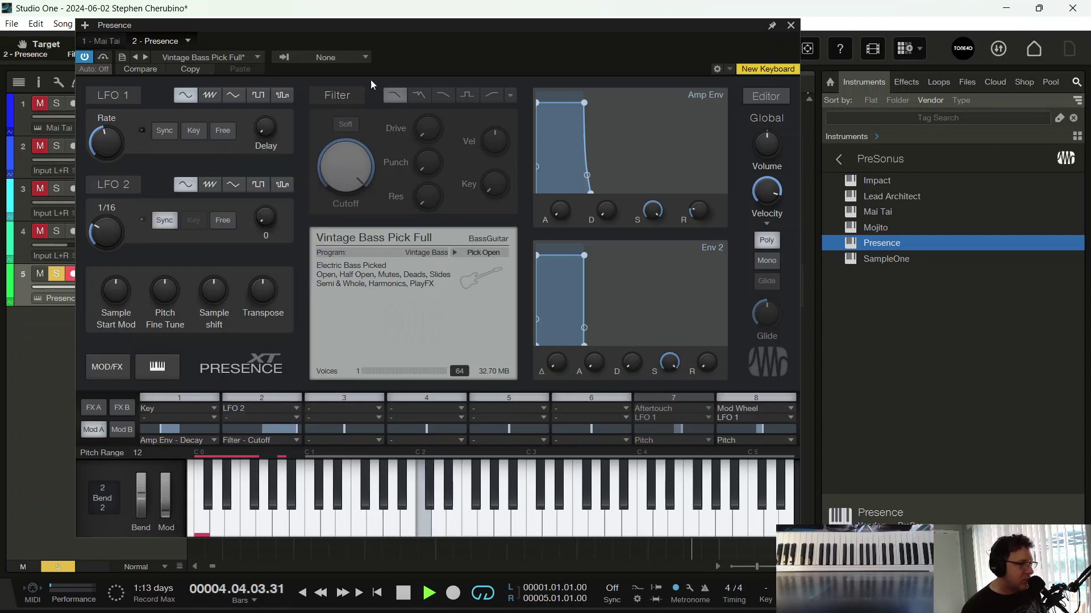
pyautogui.moveTo(341, 166); pyautogui.dragTo(351, 186)
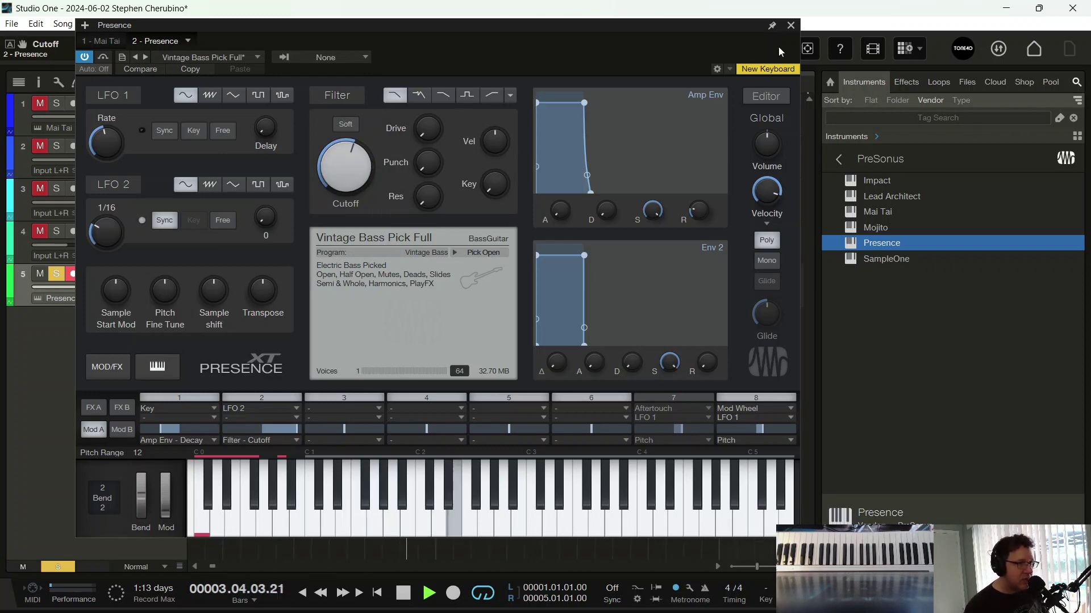
# Step: Unsolo the bass, deepen LFO 2's cutoff modulation, and slow its synced rate to 1/8
pyautogui.click(790, 25)
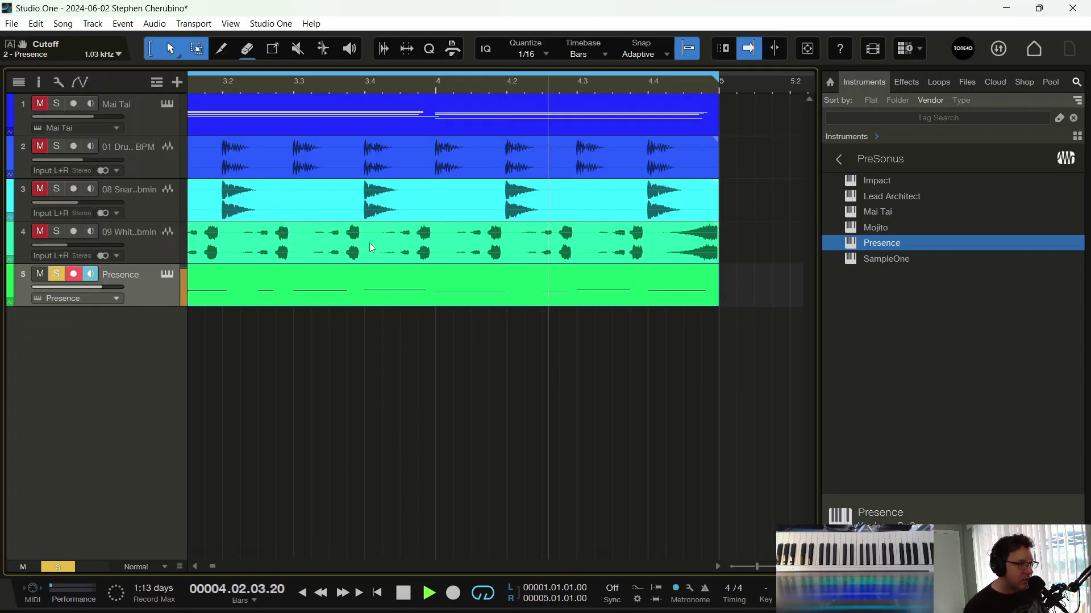
pyautogui.click(58, 274)
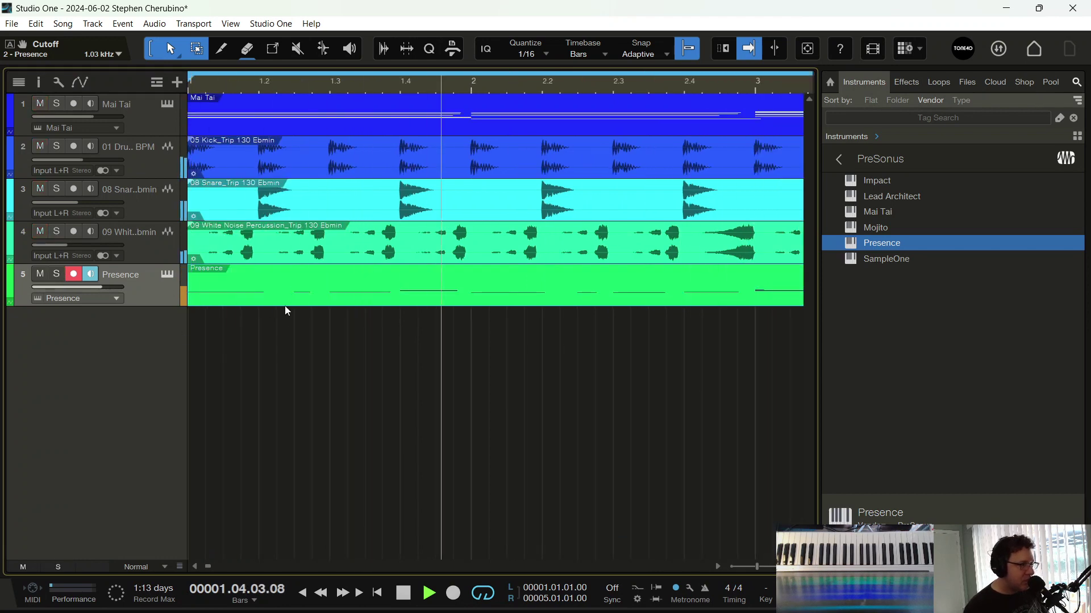
pyautogui.click(168, 276)
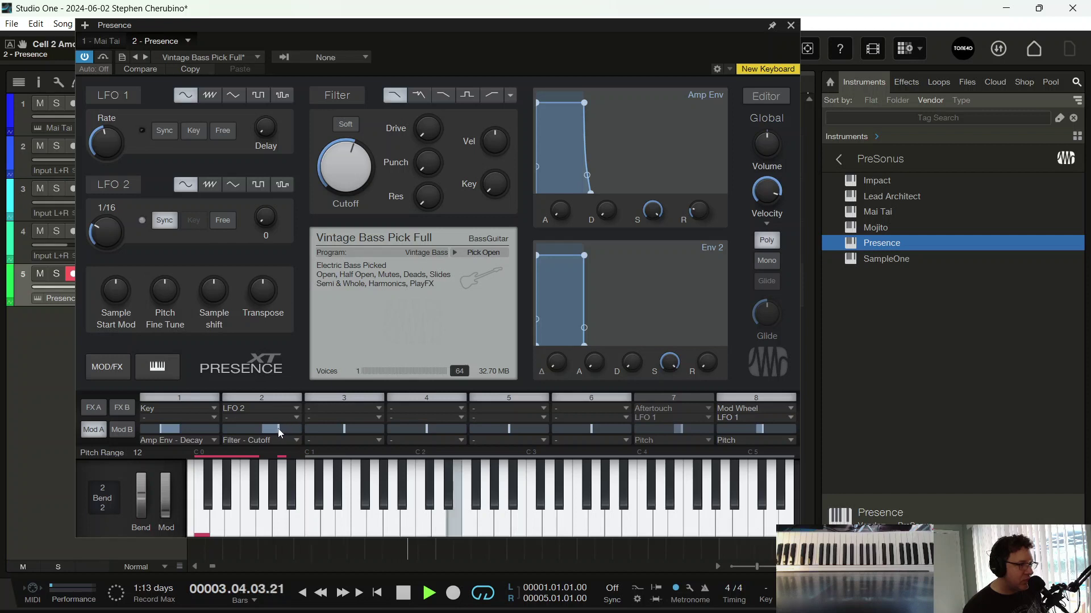
pyautogui.moveTo(277, 429); pyautogui.dragTo(284, 428)
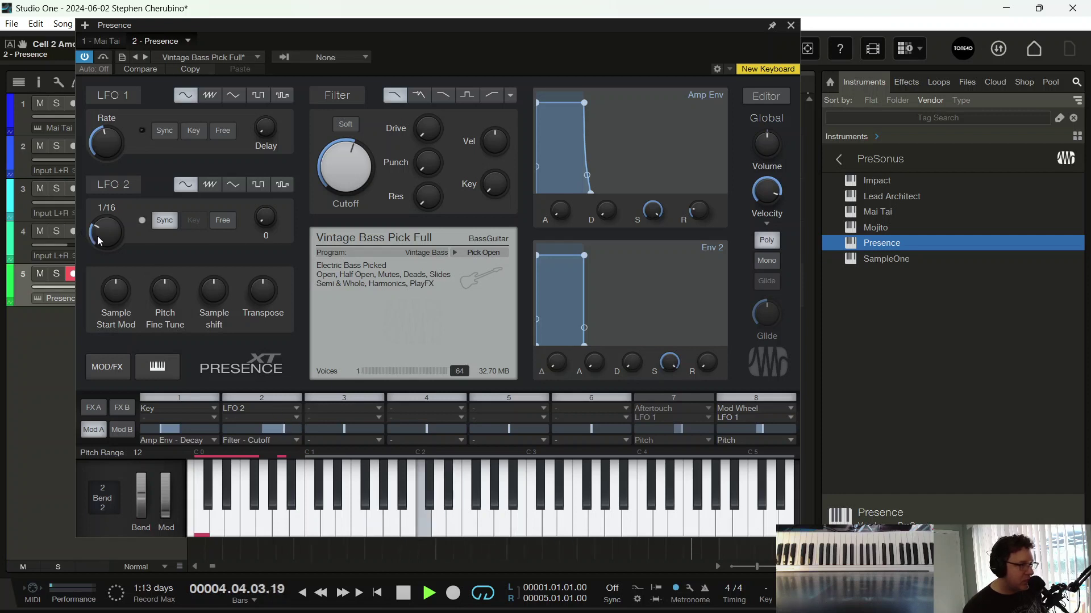
pyautogui.moveTo(100, 232); pyautogui.dragTo(102, 228)
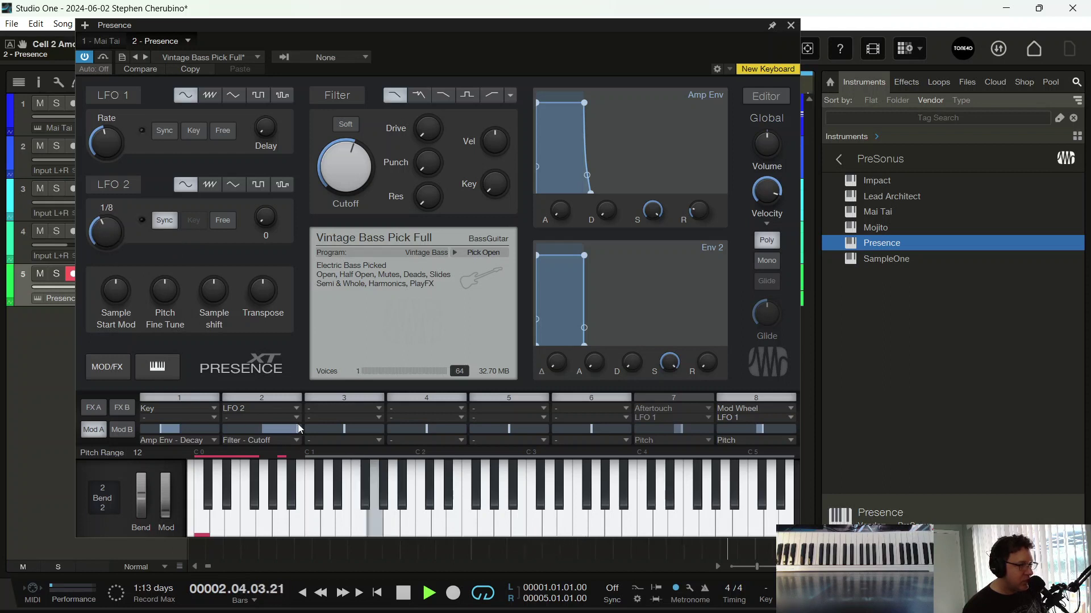
pyautogui.moveTo(288, 430); pyautogui.dragTo(289, 426)
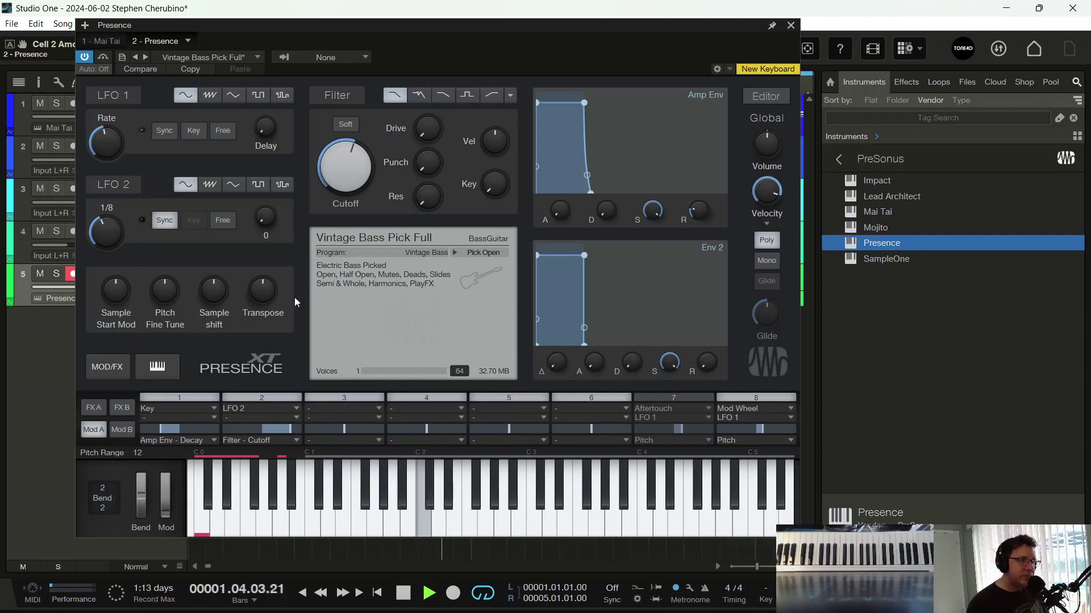
# Step: Audition the soloed Presence track, then turn solo off so all tracks play
pyautogui.press('space')
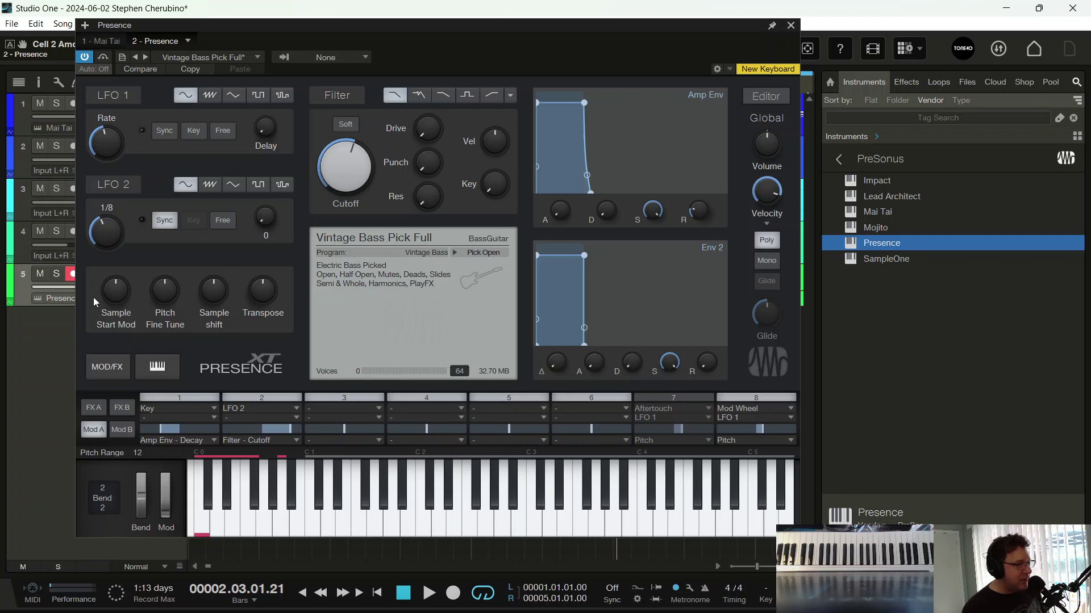
pyautogui.click(56, 274)
pyautogui.press('space')
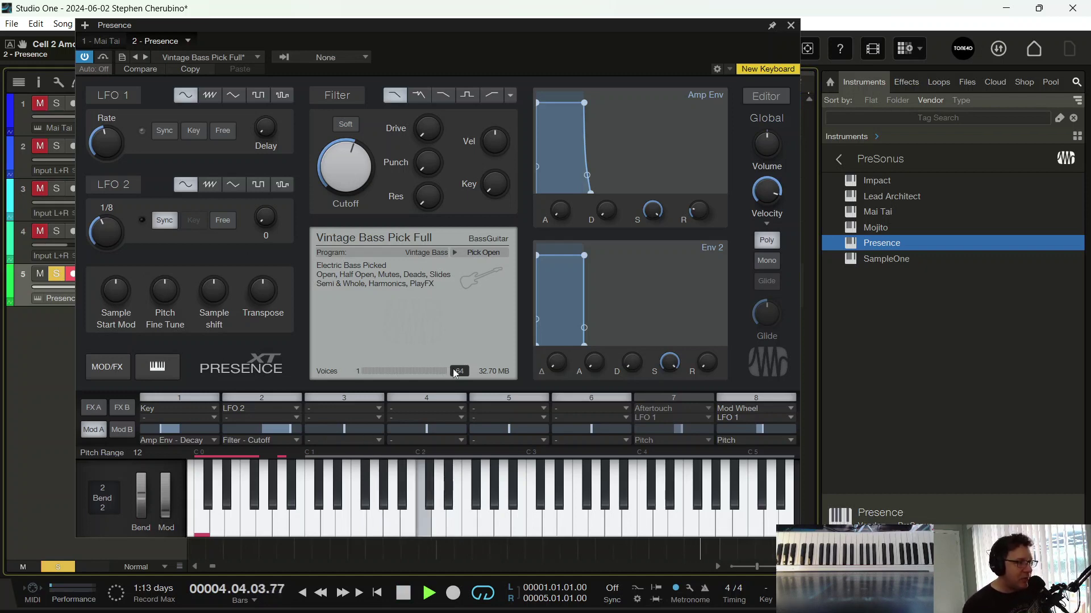
pyautogui.click(71, 568)
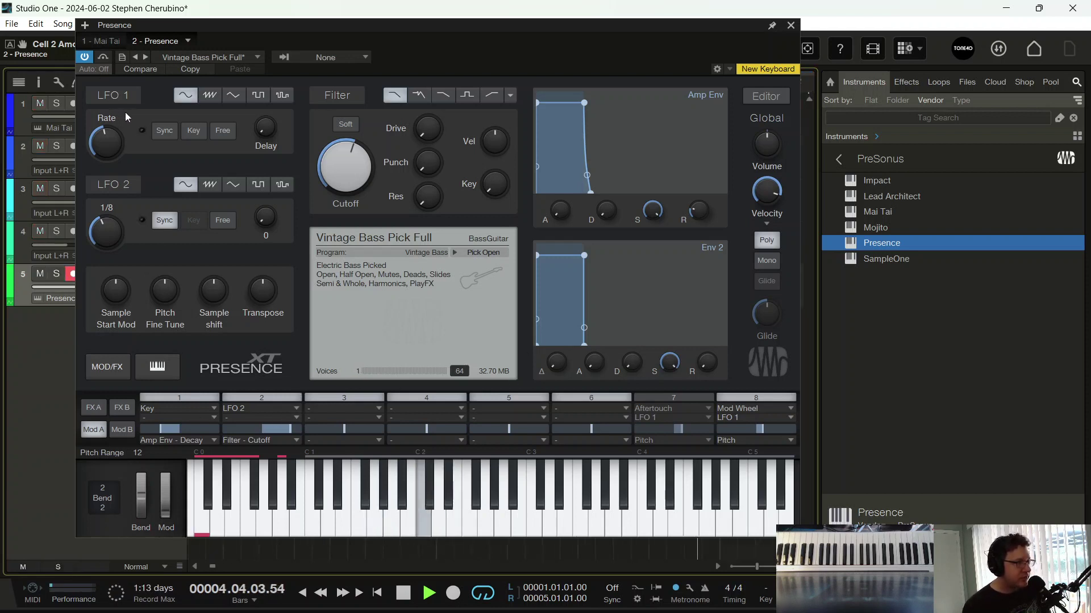
# Step: Switch to the Mai Tai, lower its filter cutoff, and change LFO 1's rate and waveform
pyautogui.click(56, 128)
pyautogui.click(28, 117)
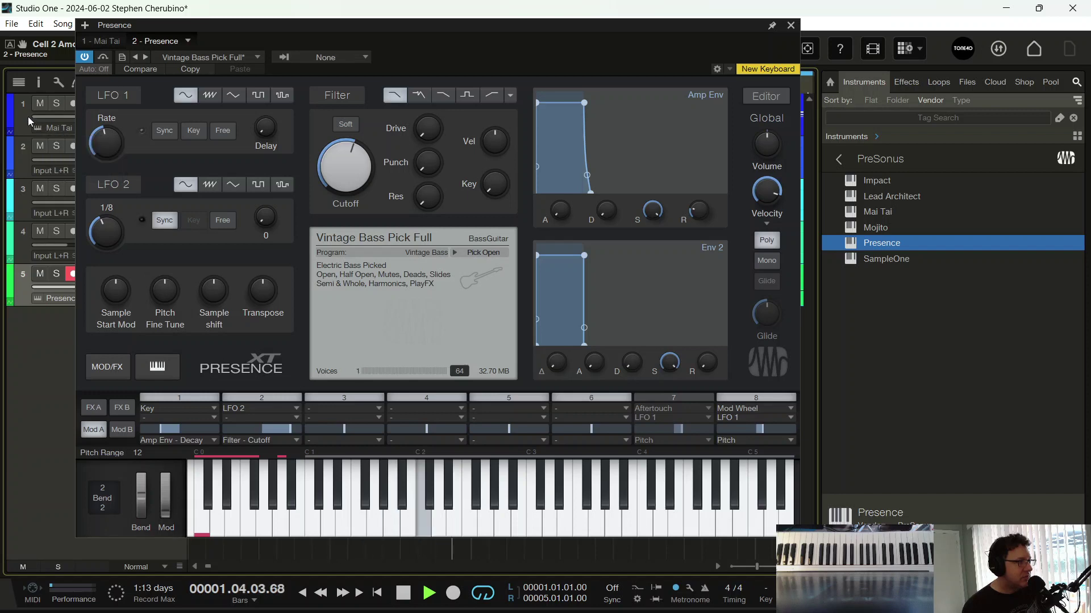
pyautogui.moveTo(379, 243); pyautogui.dragTo(343, 453)
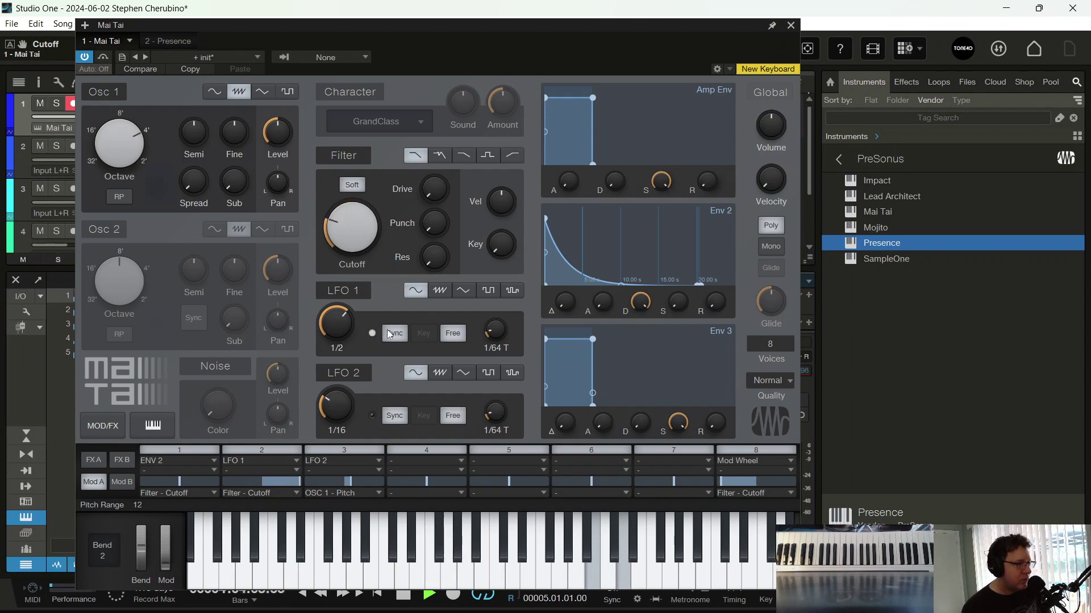
pyautogui.moveTo(336, 329)
pyautogui.mouseDown()
pyautogui.moveTo(331, 370)
pyautogui.moveTo(342, 329)
pyautogui.mouseUp()
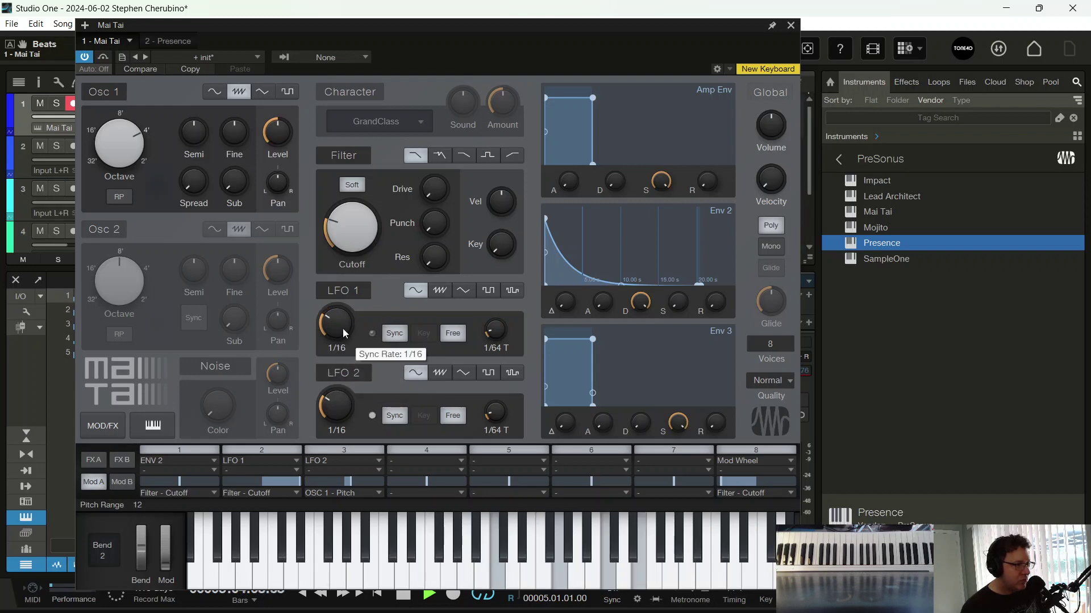
pyautogui.click(465, 292)
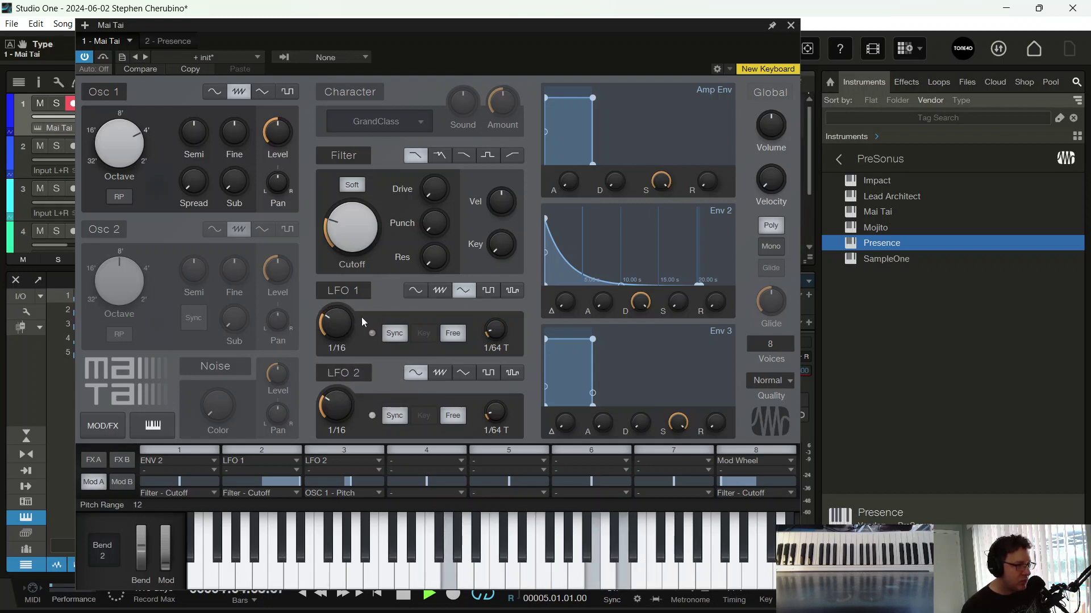
pyautogui.click(489, 293)
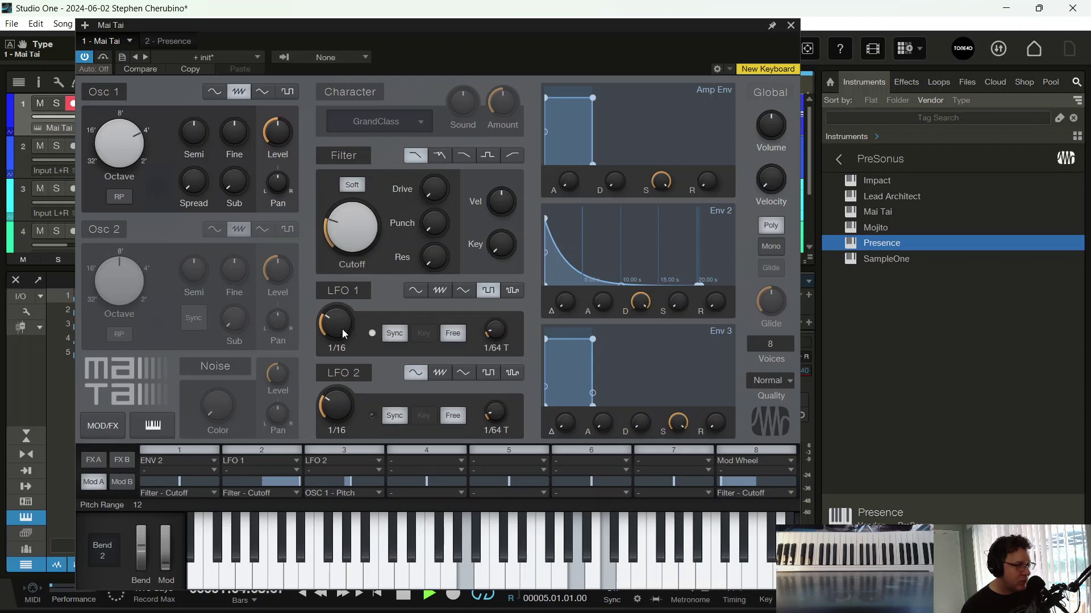
# Step: Try LFO 1 rates 1/16 T, 1/32 and 1/8, settle on 1/16, and stop playback
pyautogui.scroll(-1, 342, 333)
pyautogui.scroll(-1, 341, 334)
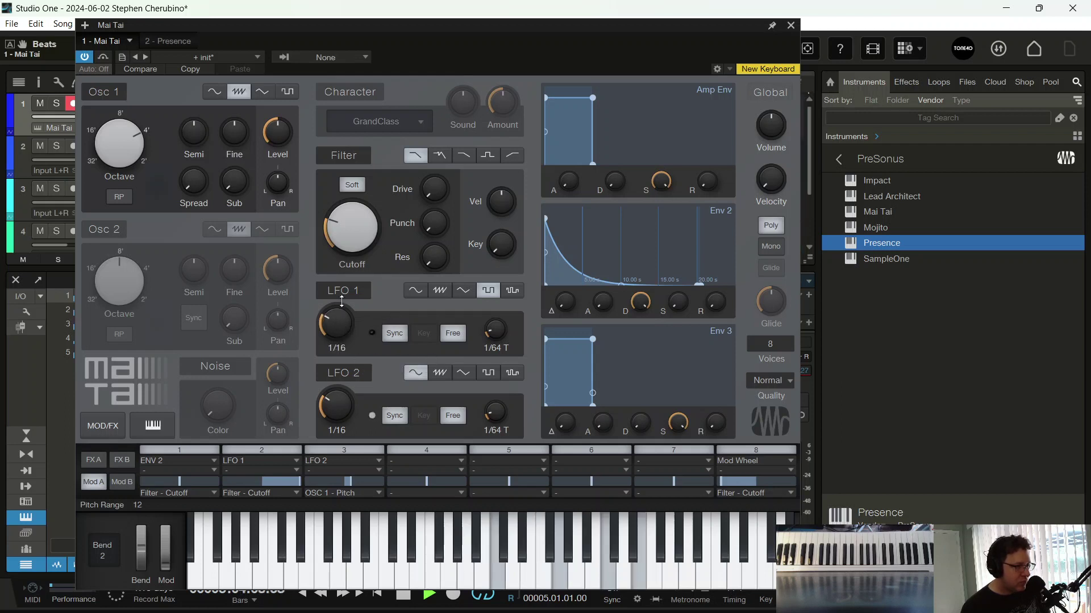
pyautogui.scroll(2, 340, 310)
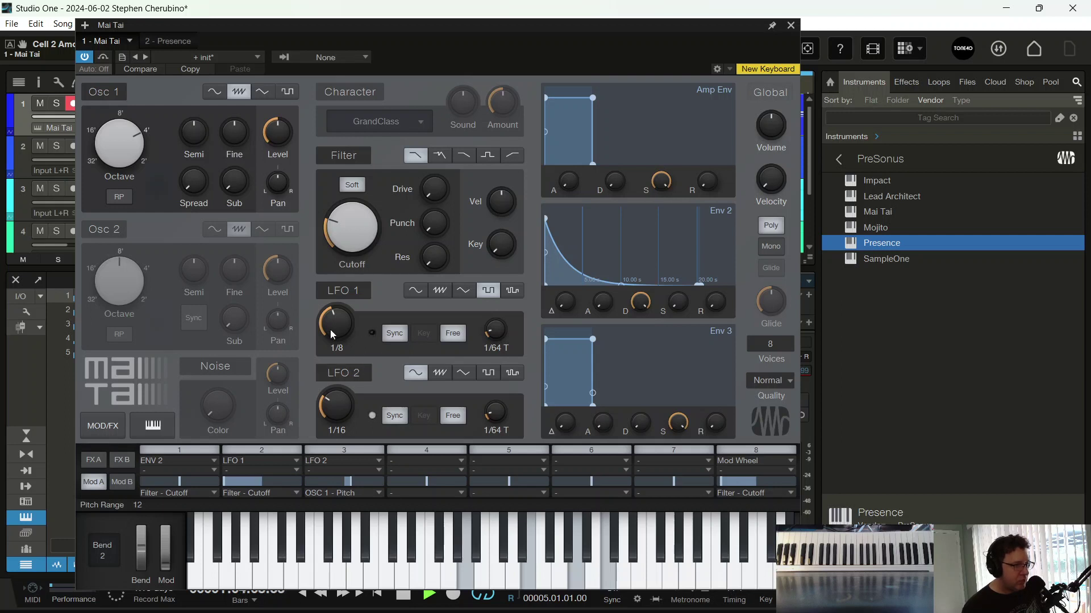
pyautogui.moveTo(332, 334); pyautogui.dragTo(332, 347)
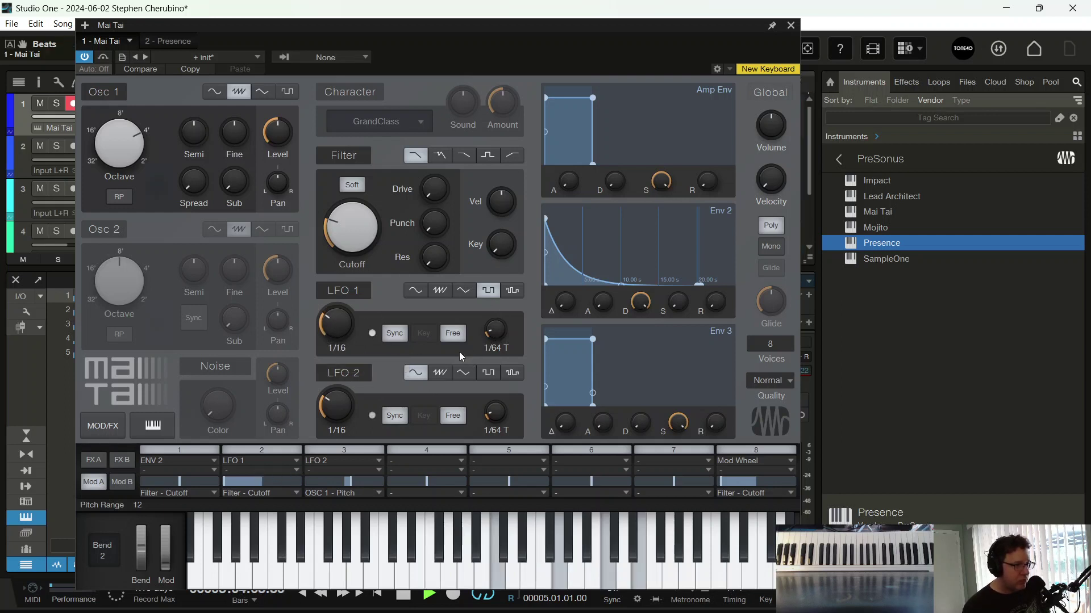
pyautogui.press('space')
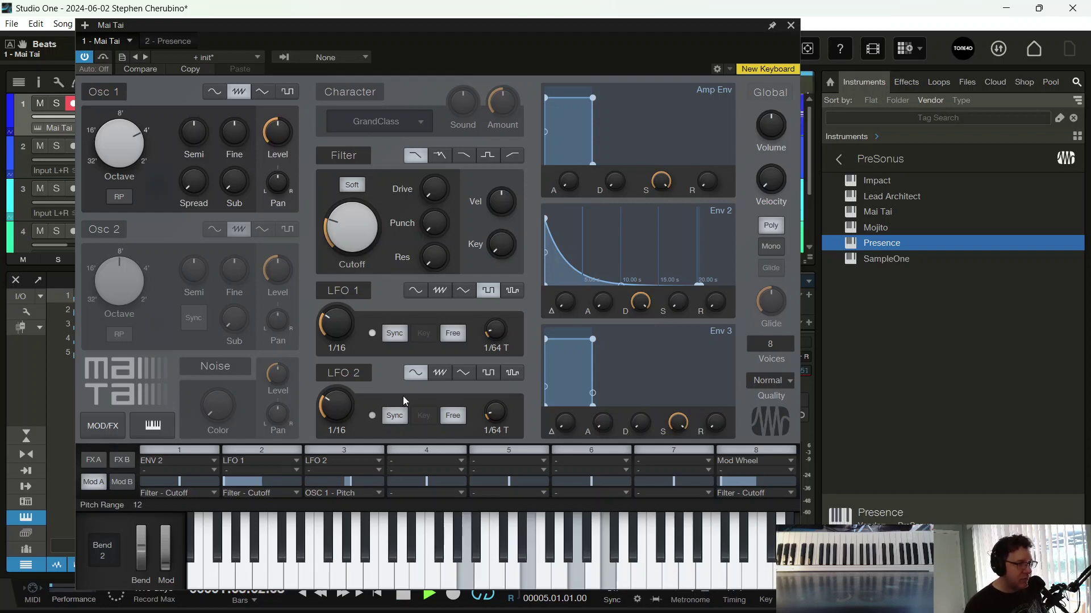
# Step: Try saw and triangle shapes on LFO 1, then return it to square
pyautogui.click(440, 290)
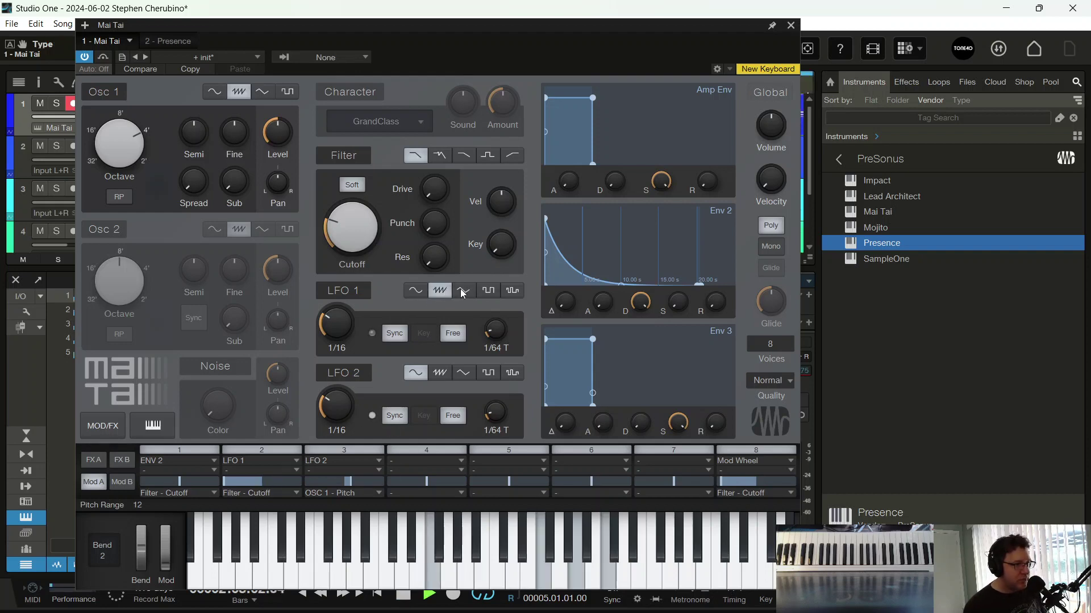
pyautogui.click(464, 290)
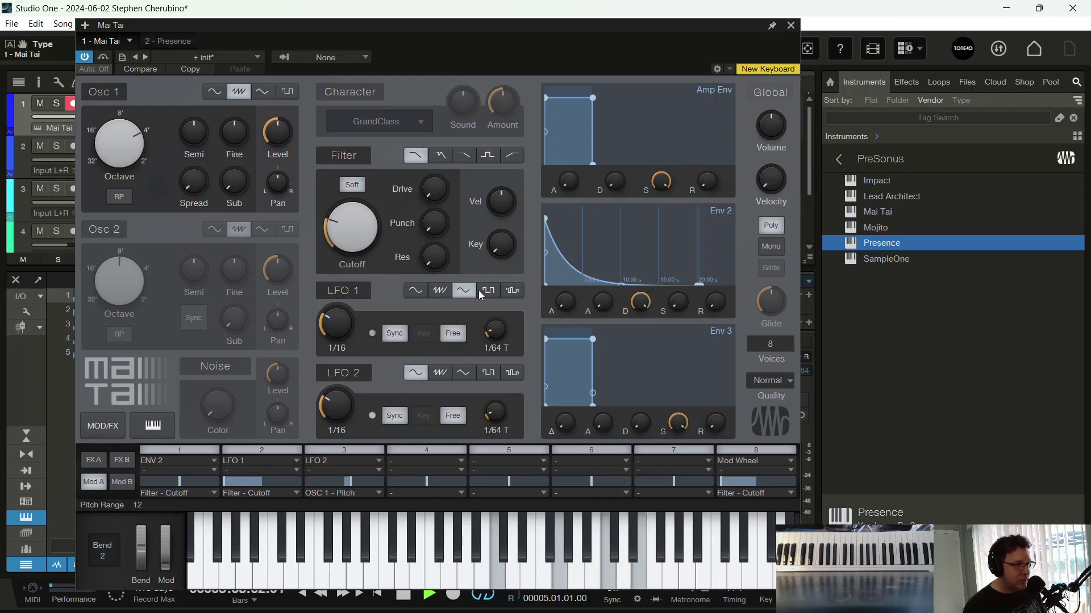
pyautogui.click(486, 291)
# Step: Slow LFO 2's rate and set slot 3's OSC 1 pitch amount to -4.8%, then stop playback
pyautogui.moveTo(363, 222)
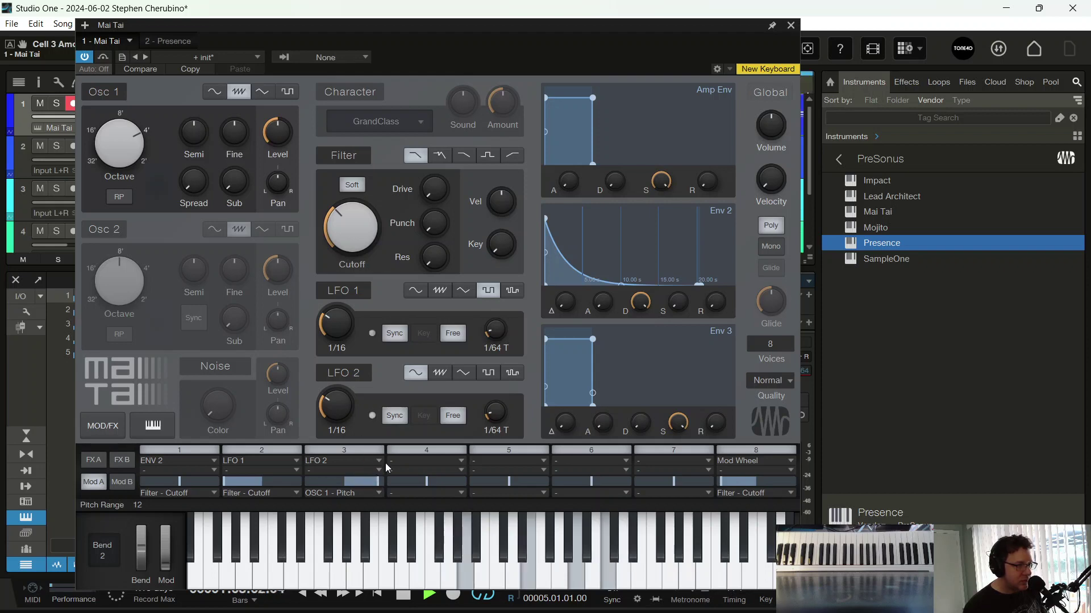
pyautogui.moveTo(340, 404); pyautogui.dragTo(342, 396)
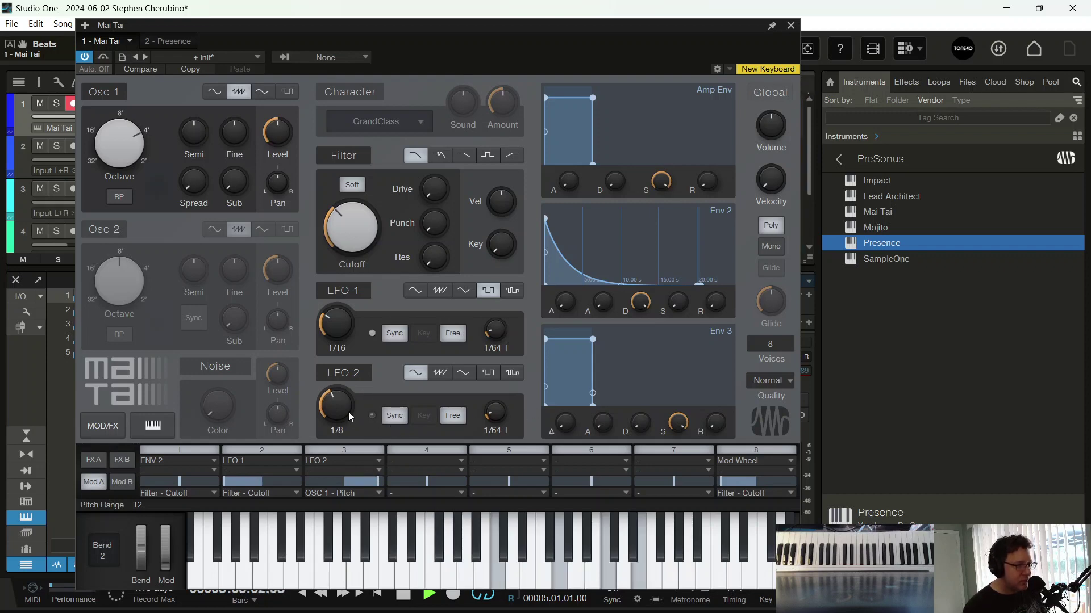
pyautogui.moveTo(346, 403)
pyautogui.mouseDown()
pyautogui.moveTo(345, 388)
pyautogui.moveTo(344, 411)
pyautogui.mouseUp()
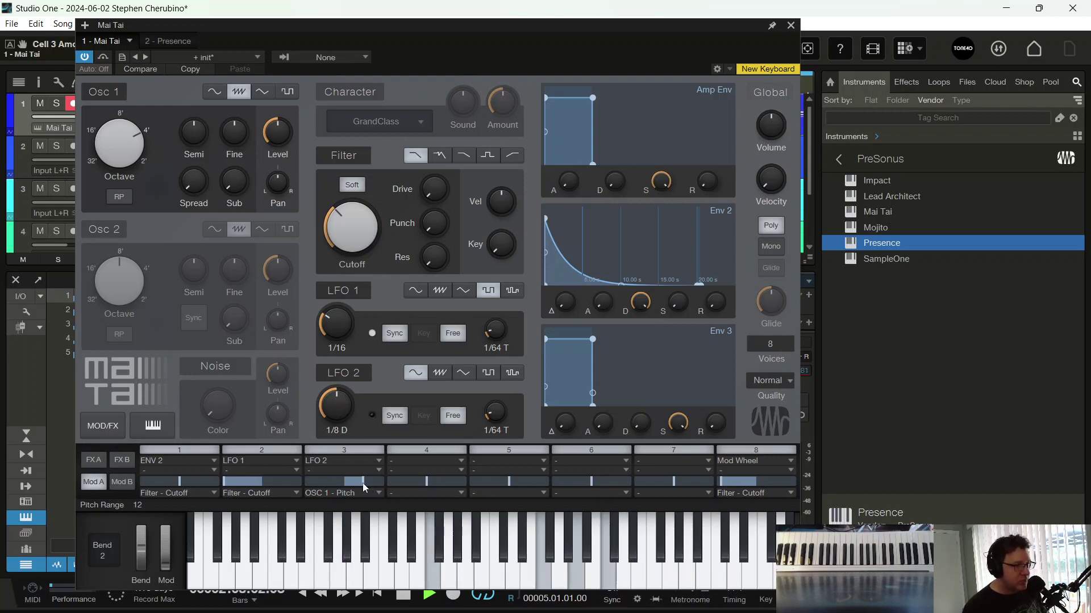
pyautogui.moveTo(363, 482); pyautogui.dragTo(334, 481)
pyautogui.press('space')
# Step: Browse the pitch amount options and slot 2 destination list without changing anything
pyautogui.rightClick(334, 481)
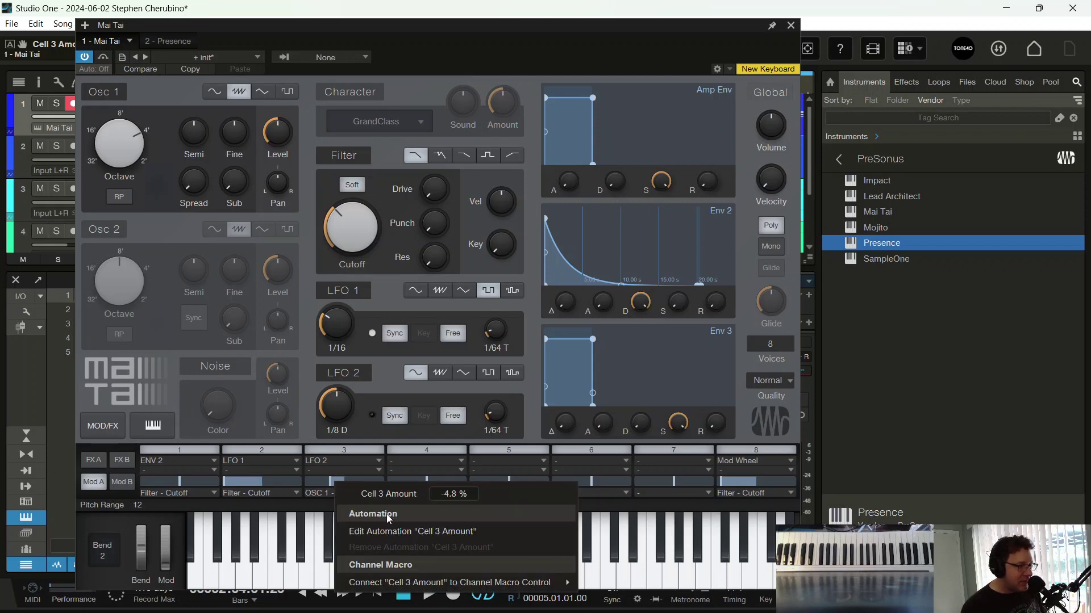
pyautogui.click(327, 483)
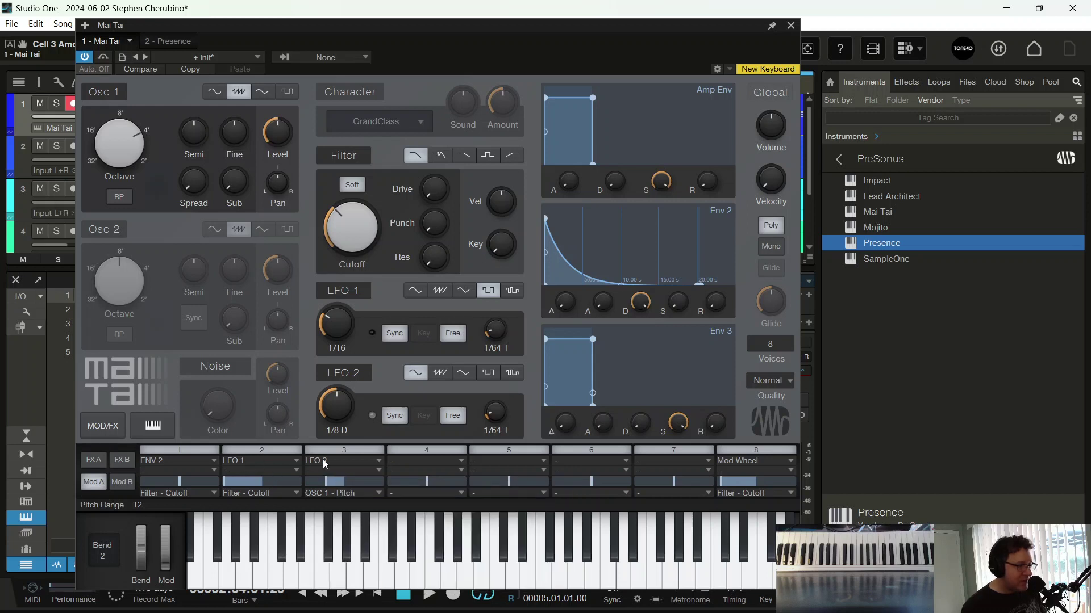
pyautogui.click(298, 494)
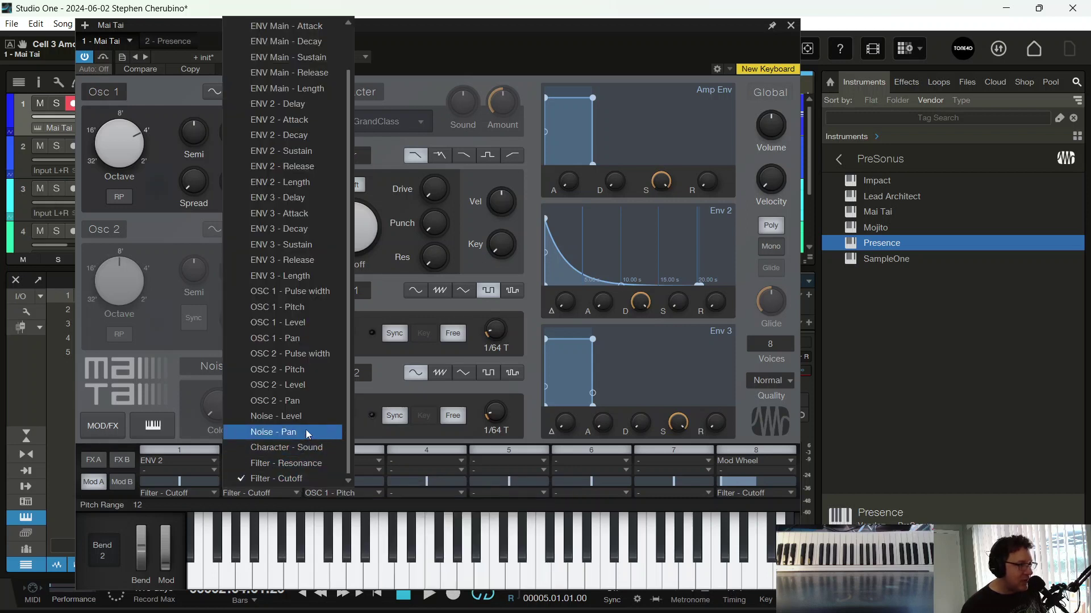
pyautogui.scroll(1, 300, 375)
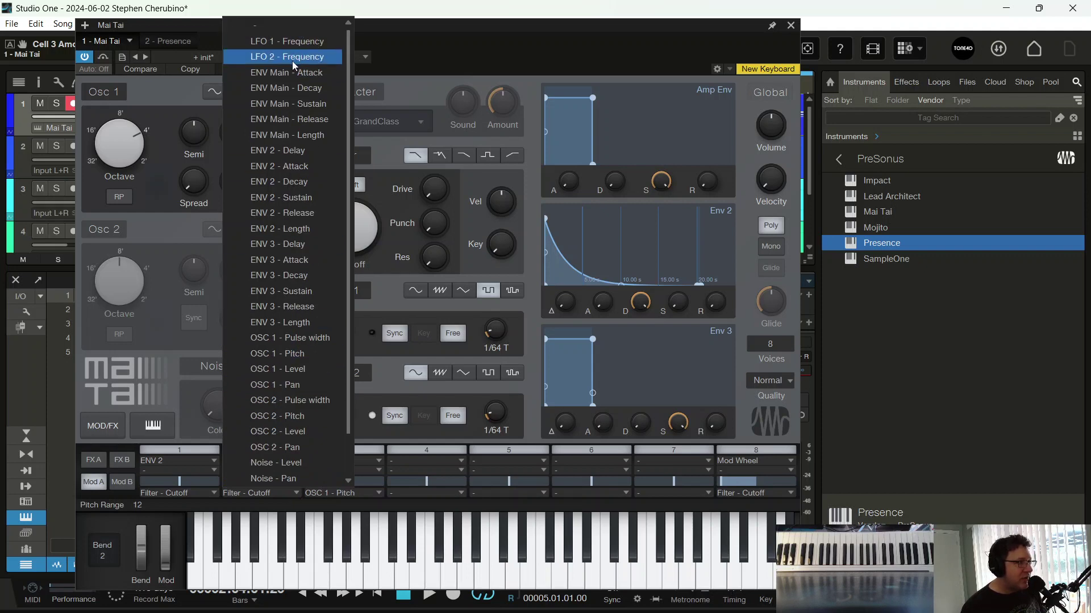
pyautogui.scroll(-1, 287, 316)
pyautogui.scroll(1, 292, 329)
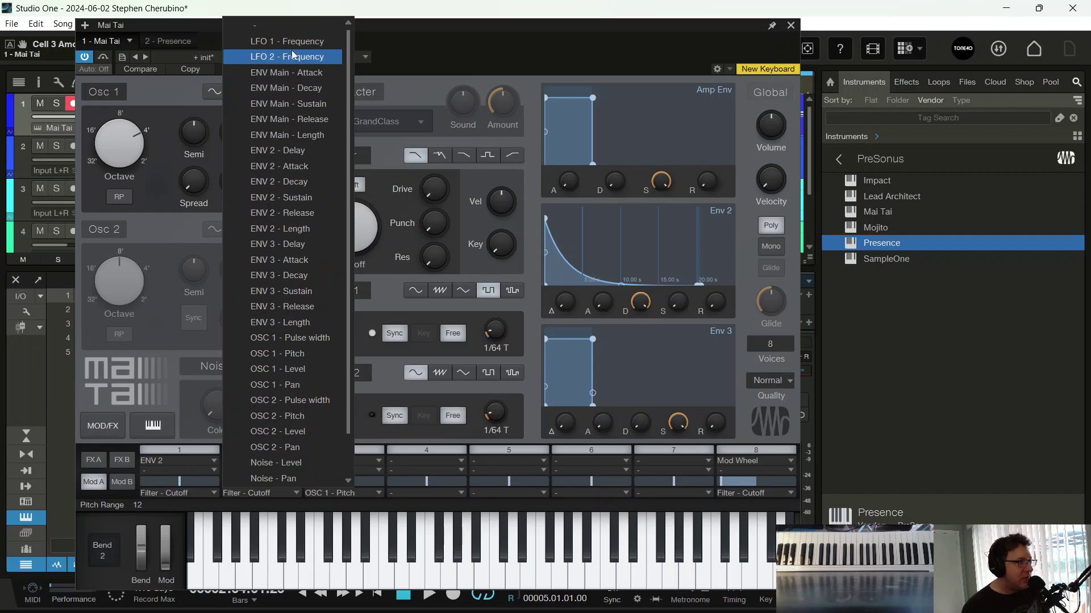
pyautogui.click(203, 499)
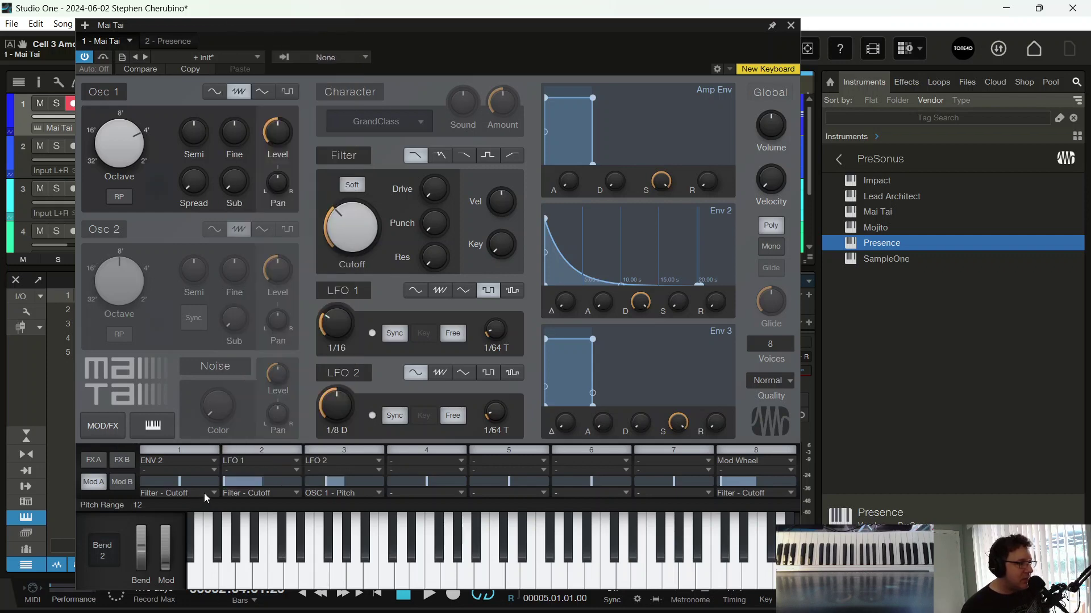
# Step: Route LFO 1 to LFO 2 - Frequency with a positive amount and start playback
pyautogui.click(252, 492)
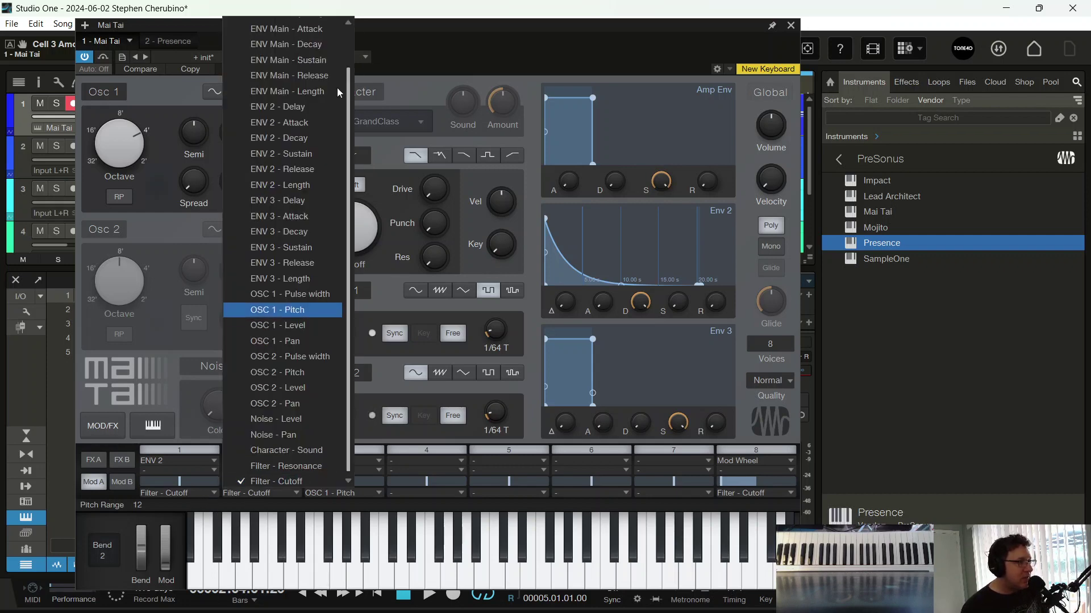
pyautogui.scroll(1, 319, 107)
pyautogui.scroll(-1, 318, 124)
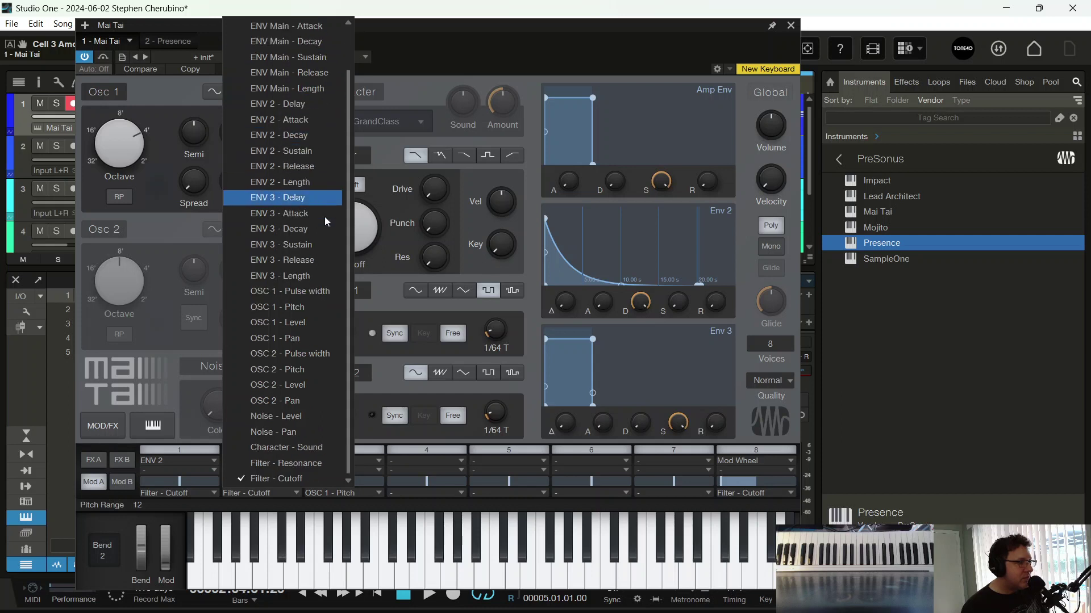
pyautogui.scroll(1, 321, 258)
pyautogui.click(286, 56)
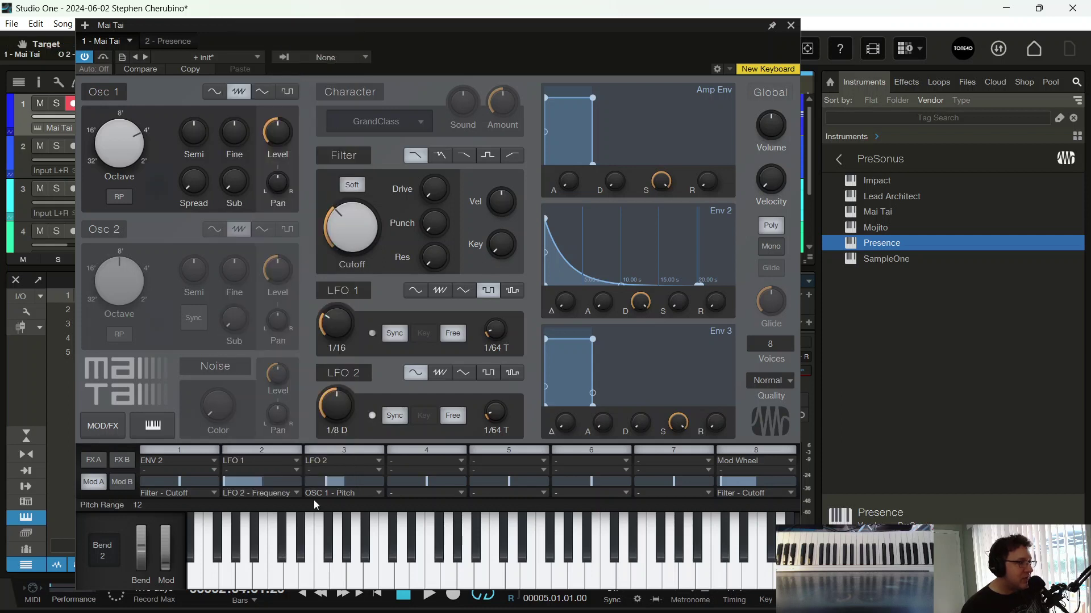
pyautogui.moveTo(278, 486)
pyautogui.mouseDown()
pyautogui.moveTo(257, 483)
pyautogui.moveTo(314, 480)
pyautogui.moveTo(261, 482)
pyautogui.moveTo(275, 497)
pyautogui.moveTo(251, 494)
pyautogui.moveTo(292, 488)
pyautogui.mouseUp()
pyautogui.press('space')
pyautogui.press('space')
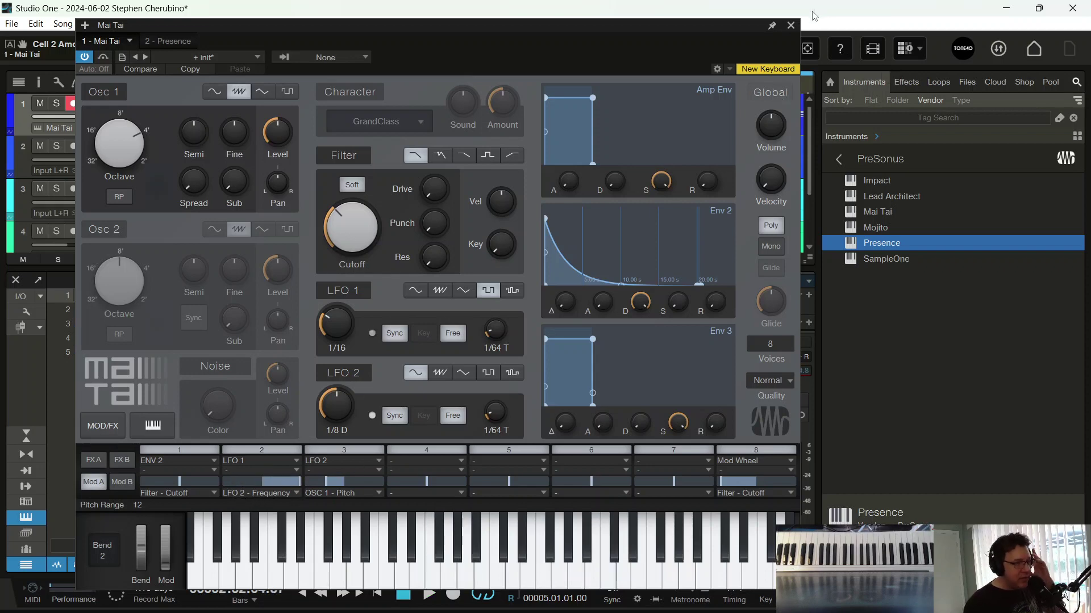
# Step: Close the Mai Tai editor, zoom out and hide the mixer to show all five tracks
pyautogui.click(791, 26)
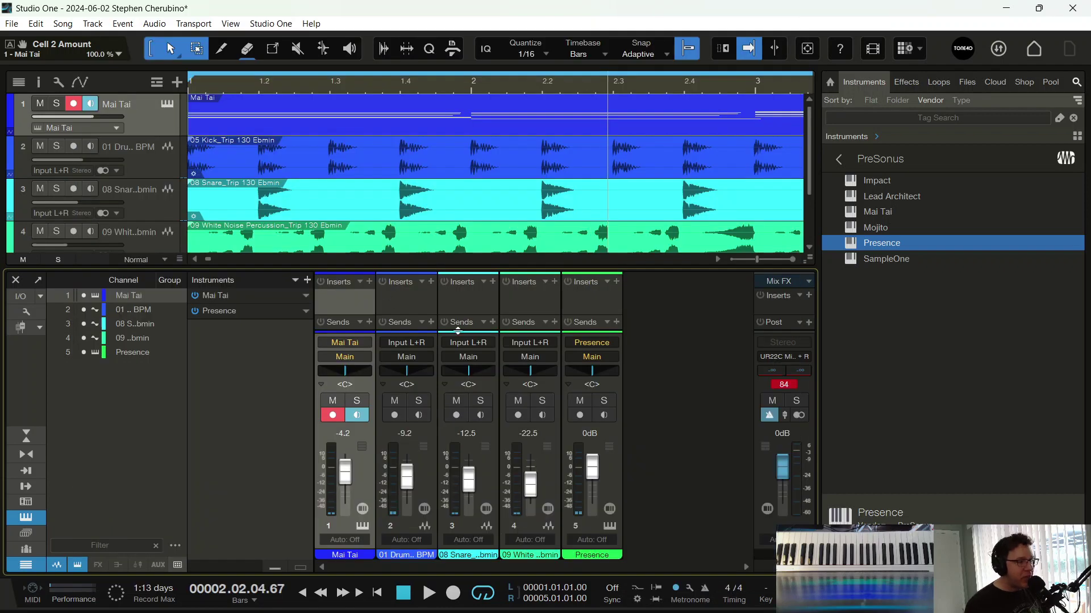
pyautogui.scroll(-5, 468, 89)
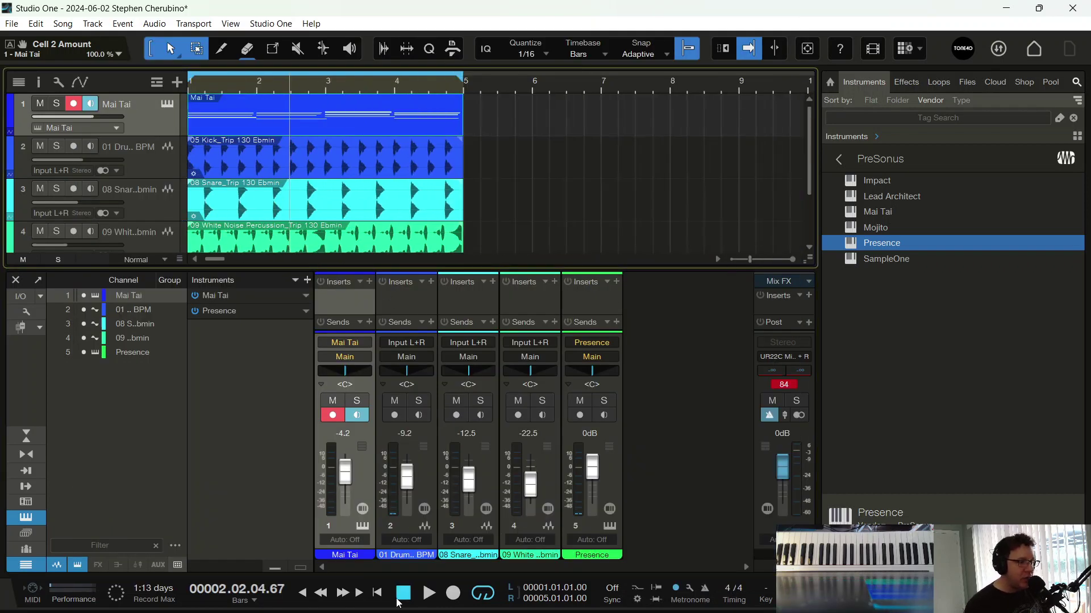
pyautogui.press('F3')
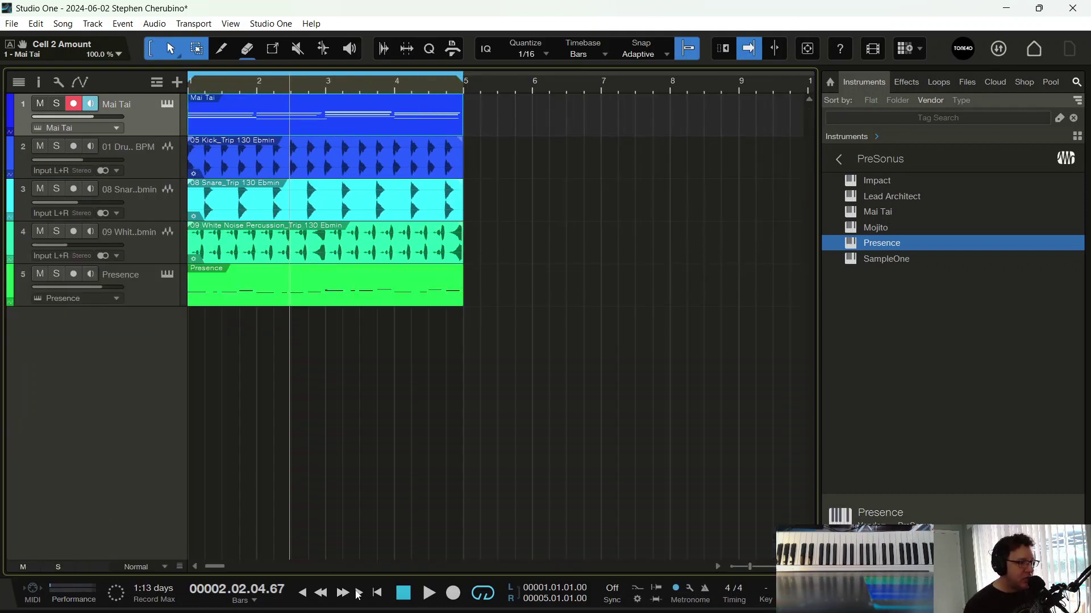